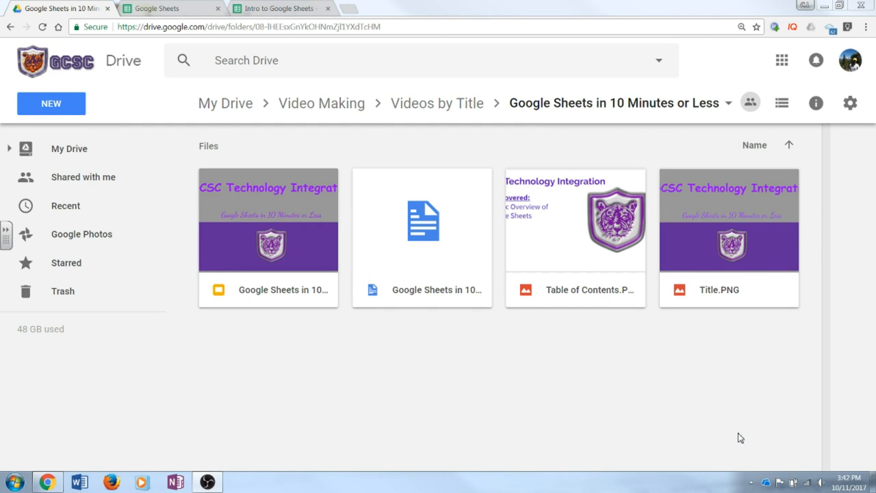
View the options for starting a new spreadsheet in Drive and on the Google Sheets home page, ending in the Intro to Google Sheets file
left_click(75, 113)
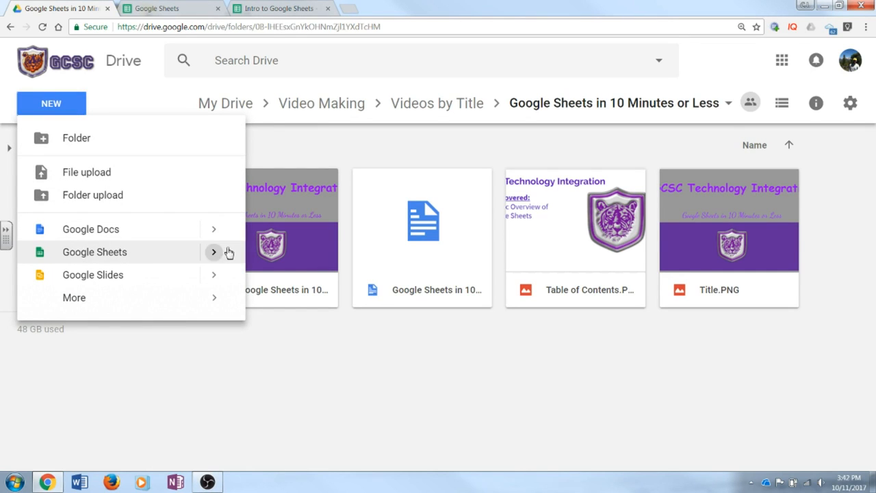
mouse_move(214, 253)
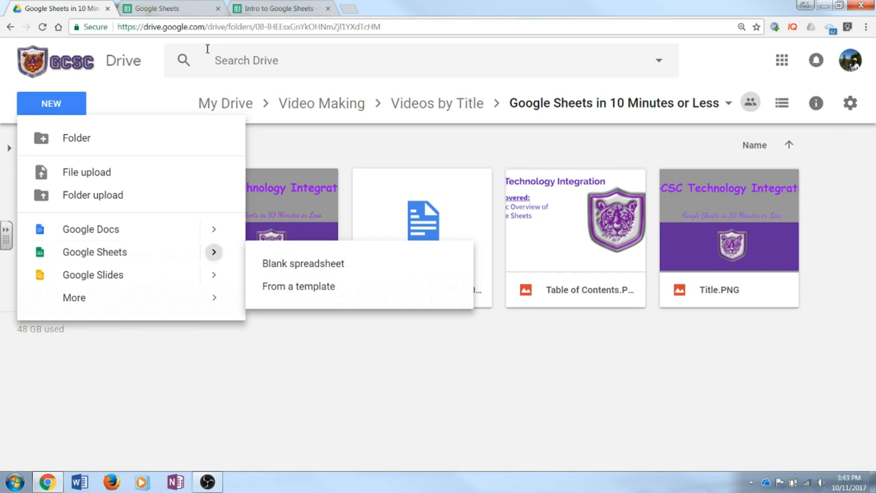
left_click(191, 7)
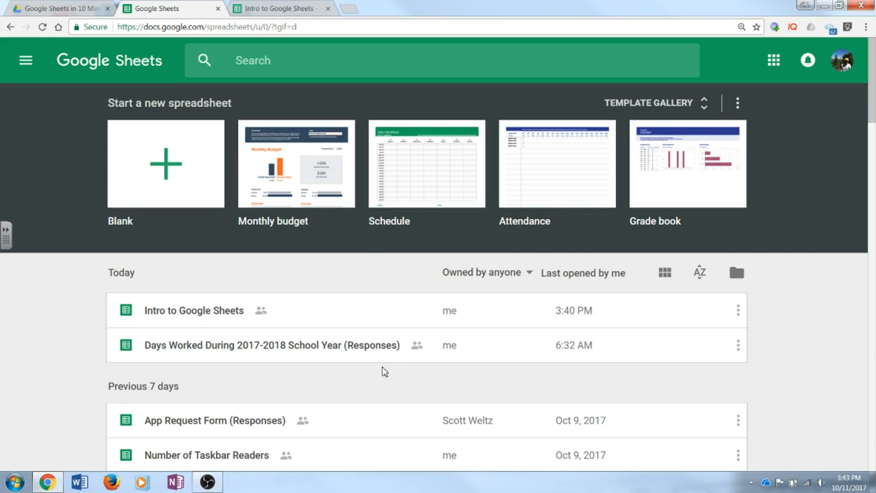
left_click(251, 8)
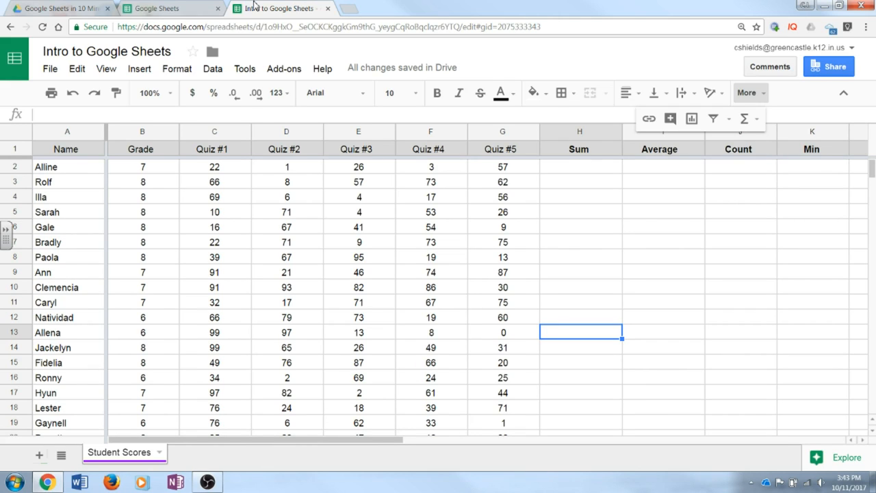
Rename the spreadsheet to "Intro to G Suite for Education"
left_click(105, 53)
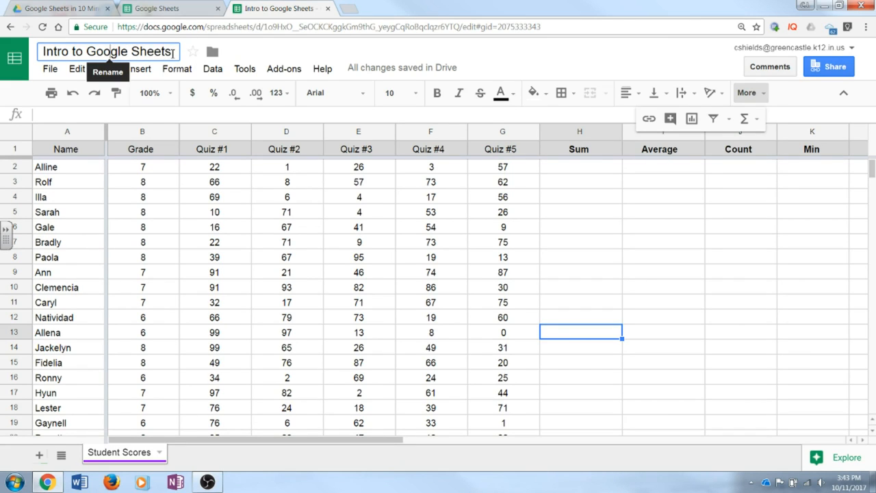
left_click(276, 55)
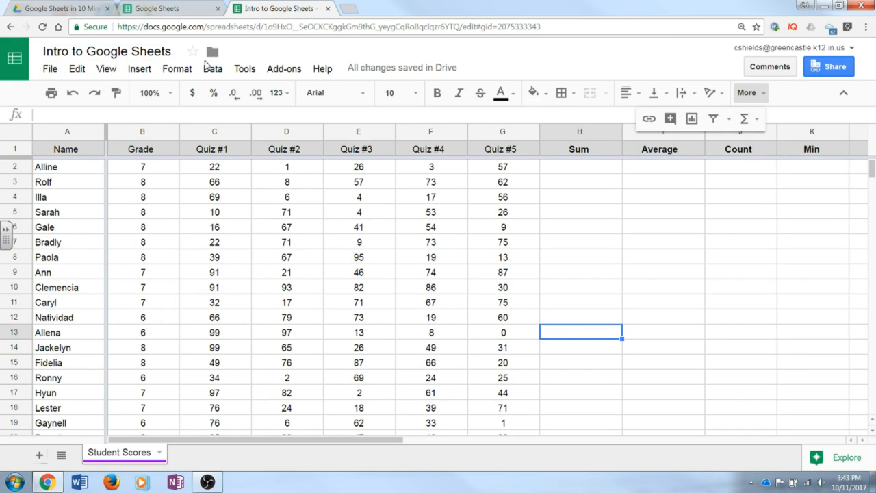
left_click(142, 55)
left_click_drag(171, 54, 87, 53)
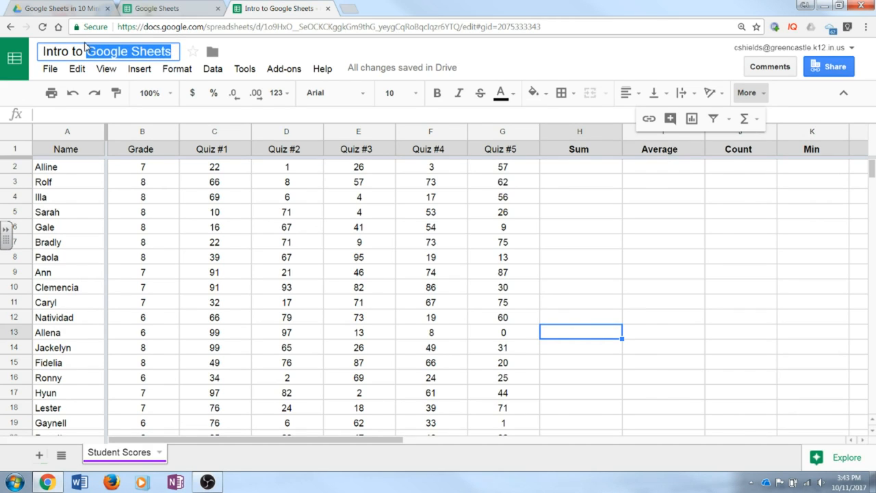
type("G Suite for Education")
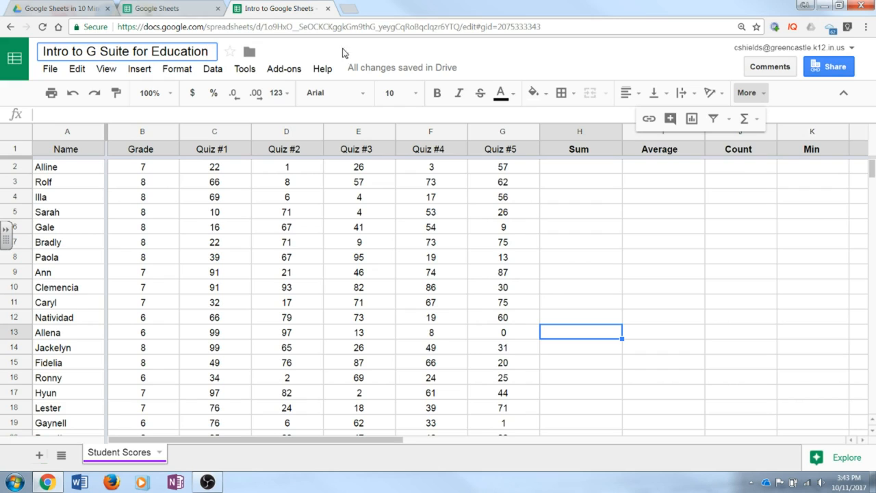
left_click(579, 67)
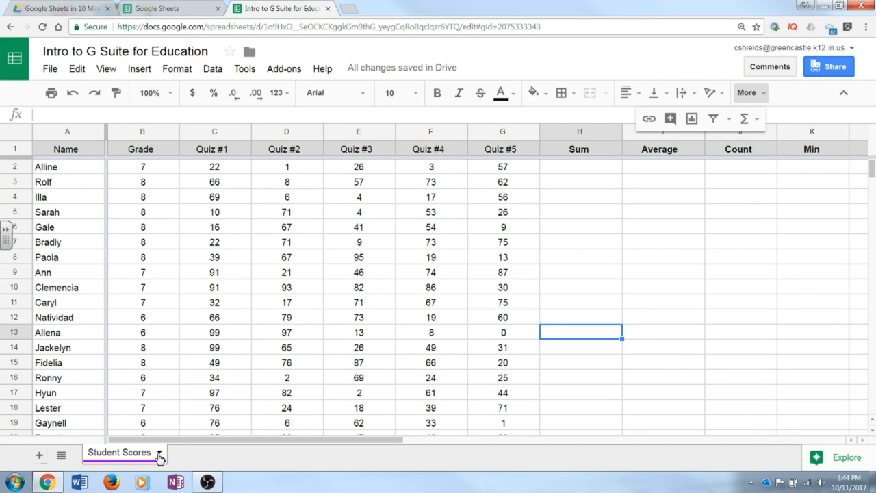
Add a new sheet to the spreadsheet and name it "Example for Video"
left_click(40, 455)
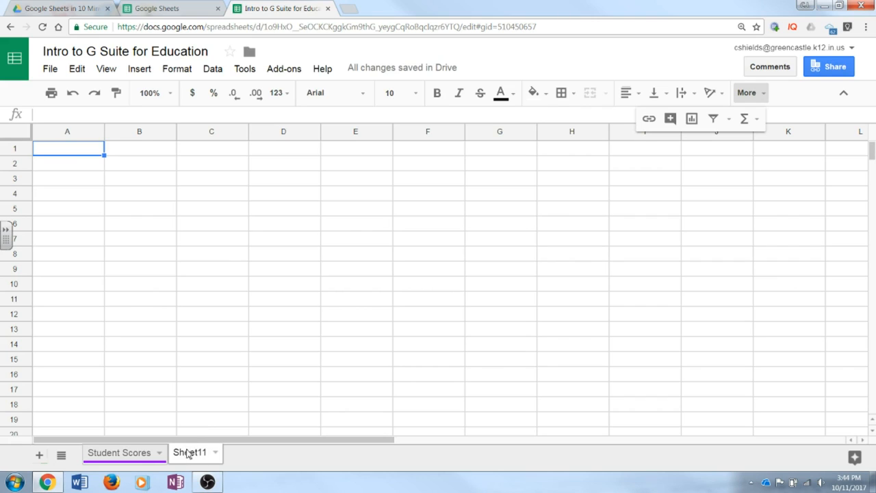
left_click(216, 453)
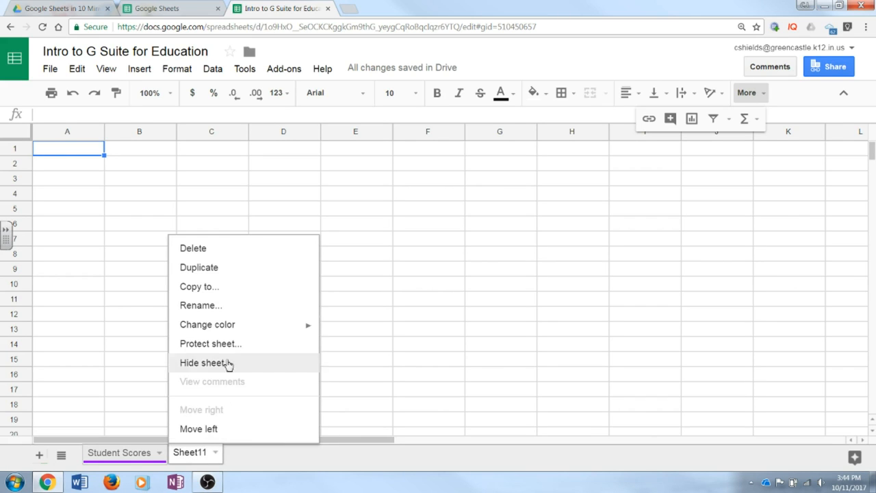
left_click(232, 307)
type("E")
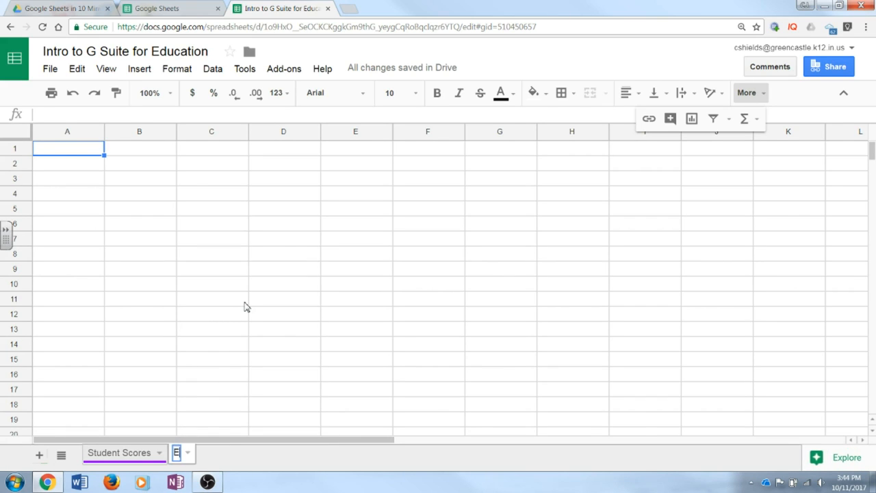
type("xample for C")
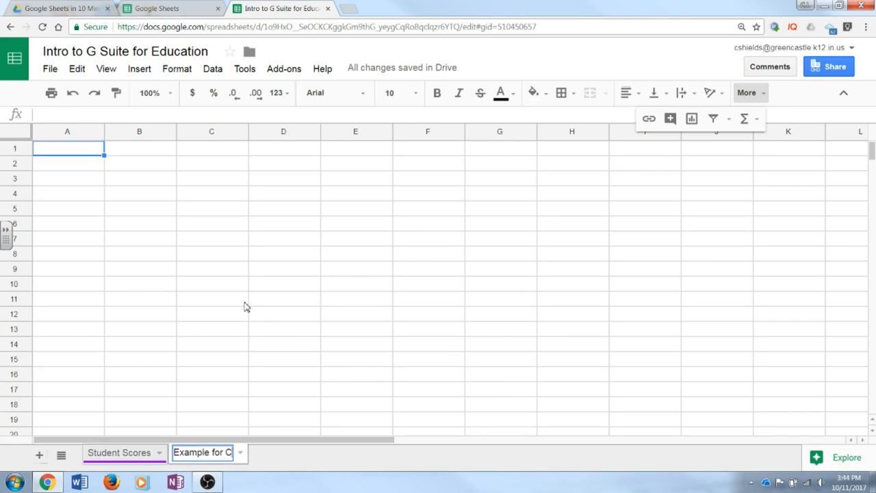
key("BackSpace")
type("Video")
left_click(245, 306)
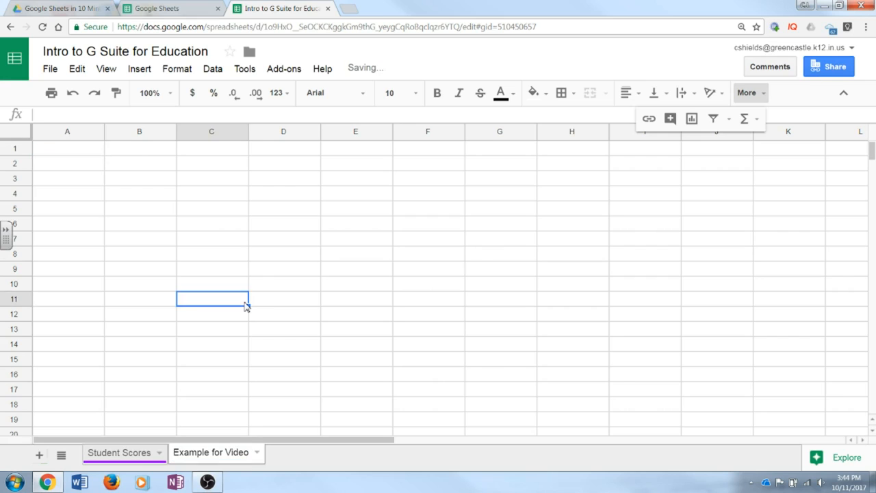
Change the tab color of the Example for Video sheet to dark gray
left_click(258, 454)
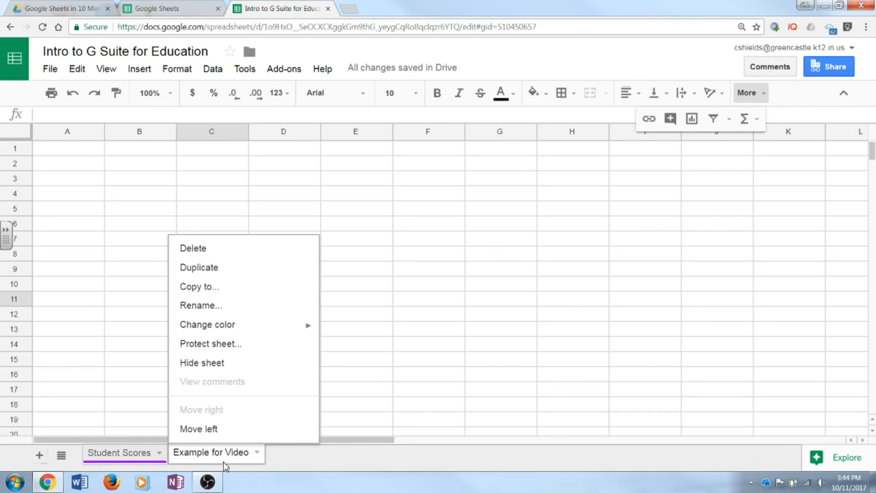
left_click(257, 453)
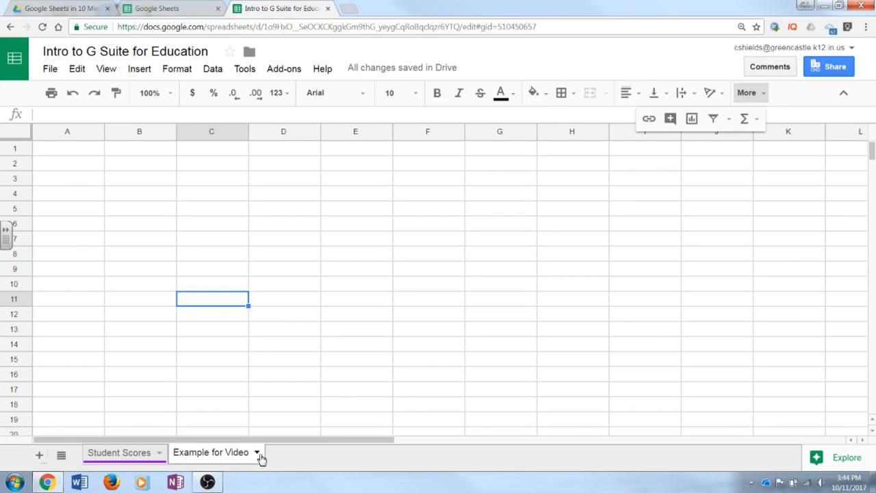
left_click(258, 455)
mouse_move(248, 326)
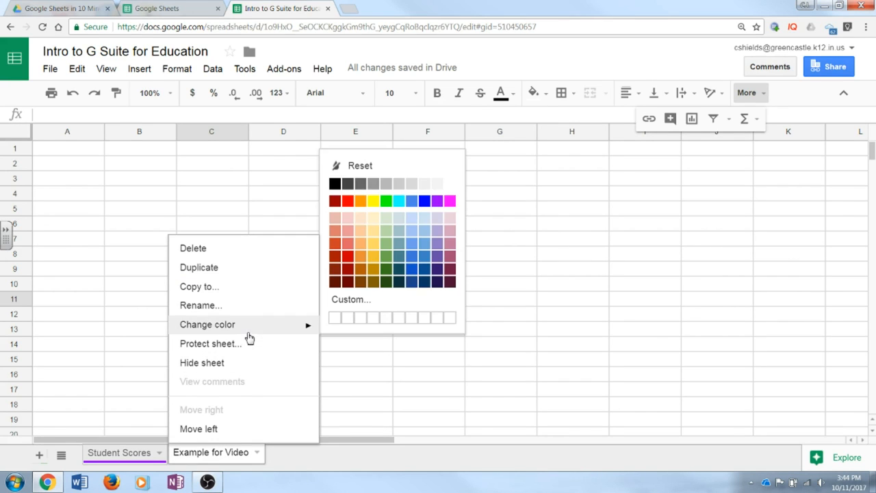
left_click(348, 184)
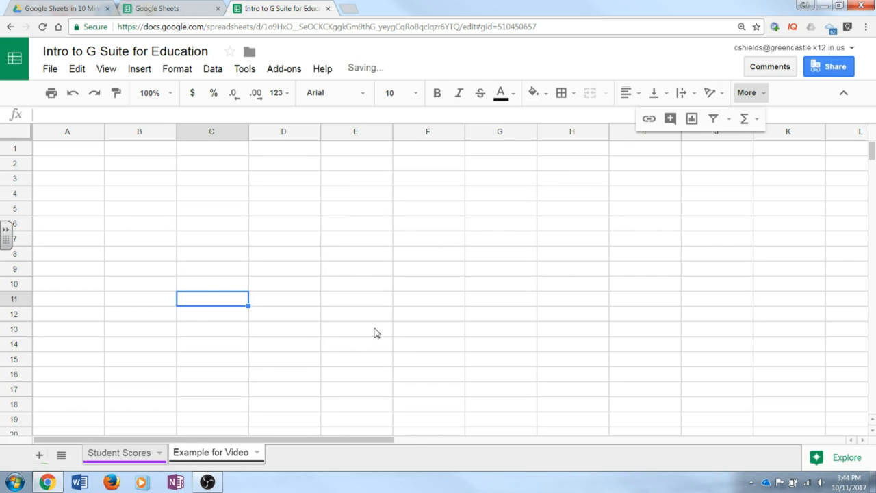
Switch back and forth between the Student Scores and Example for Video sheets, ending on Example for Video
left_click(144, 454)
left_click(181, 455)
left_click(141, 454)
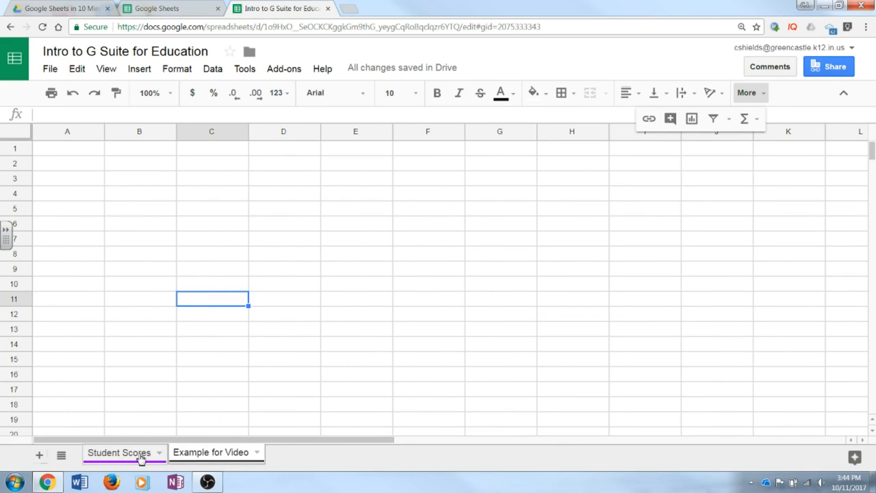
left_click(191, 456)
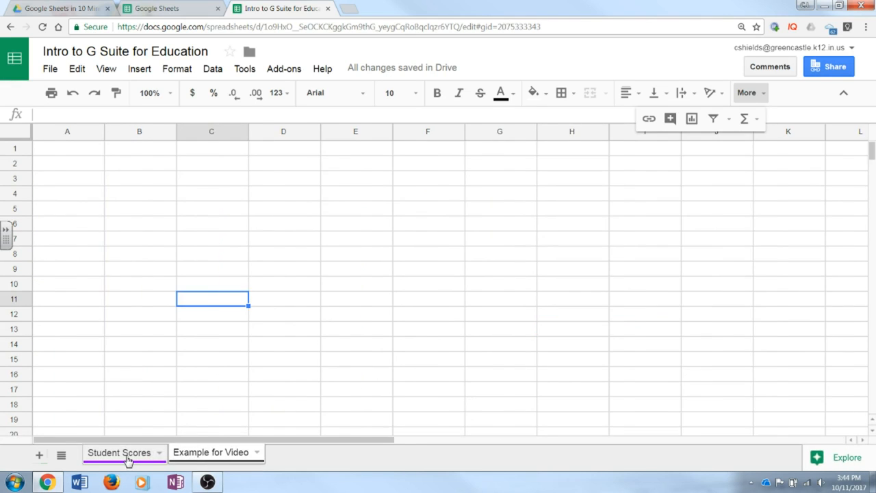
left_click(126, 456)
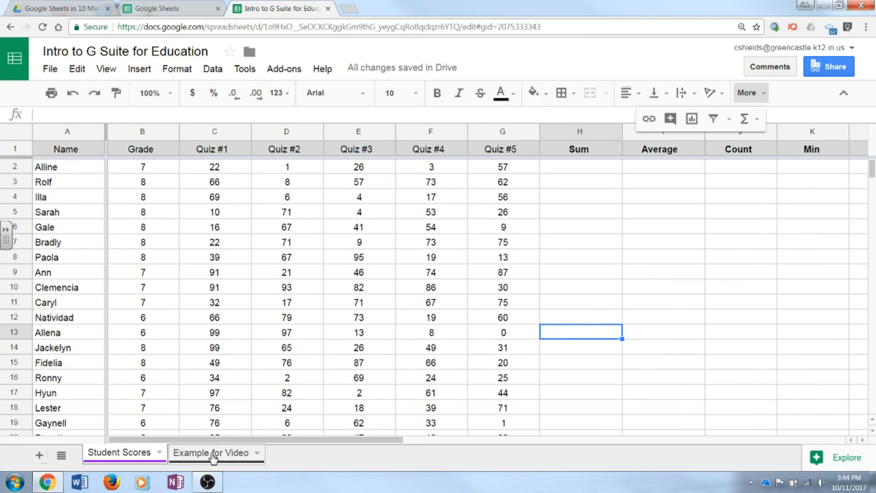
mouse_move(206, 453)
left_mouse_down()
mouse_move(117, 457)
mouse_move(230, 452)
mouse_move(220, 457)
left_mouse_up()
left_click(132, 455)
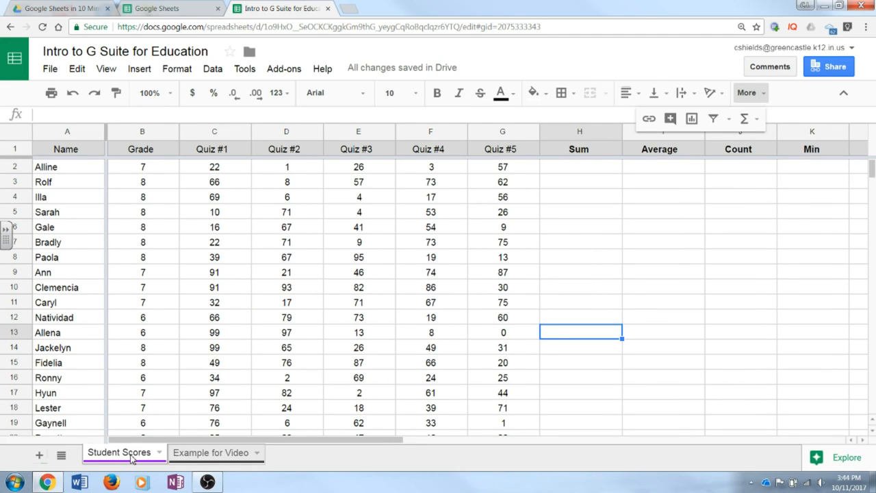
left_click(198, 446)
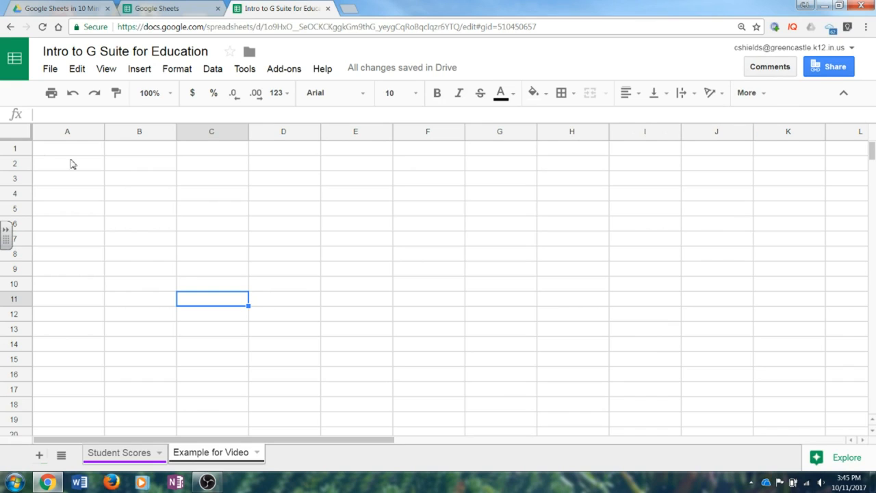
Select columns C, D and E one at a time, followed by rows 1, 2 and 3, ending on cell B8
left_click(209, 133)
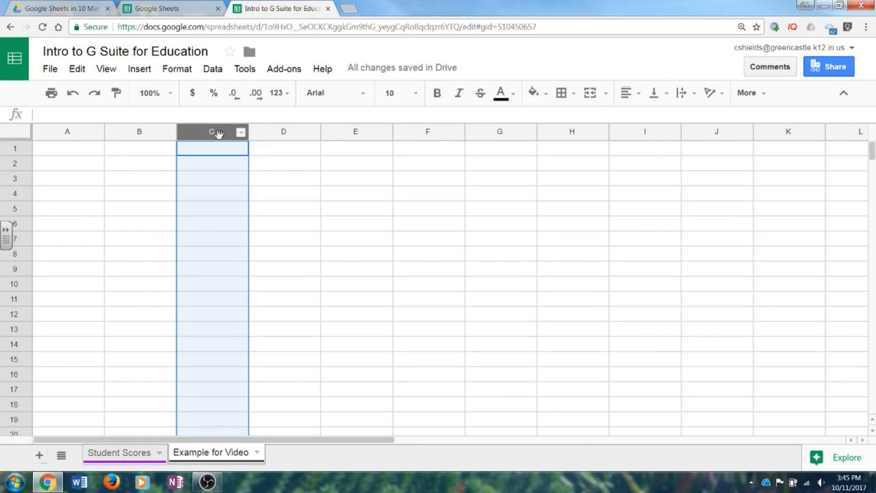
left_click(280, 132)
left_click(357, 134)
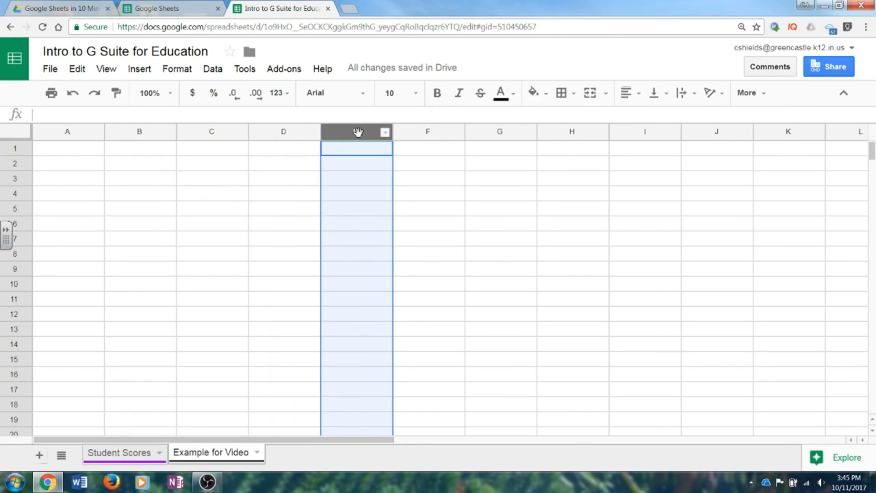
left_click(22, 149)
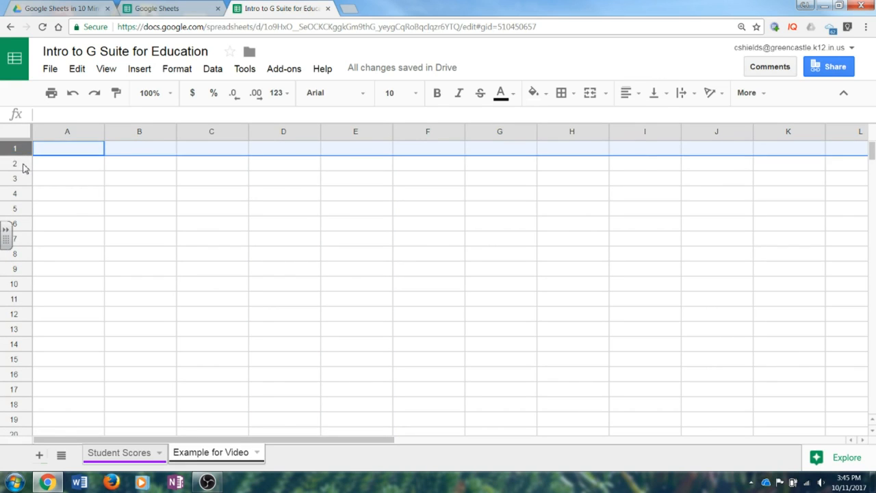
left_click(25, 165)
left_click(24, 181)
left_click(164, 260)
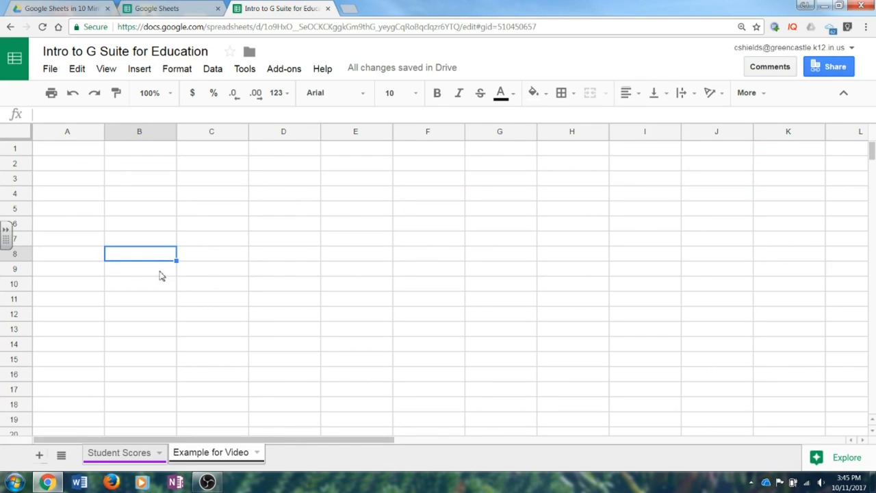
Move the active cell one cell at a time from B2 to C4, and select column C and row 3
left_click(117, 168)
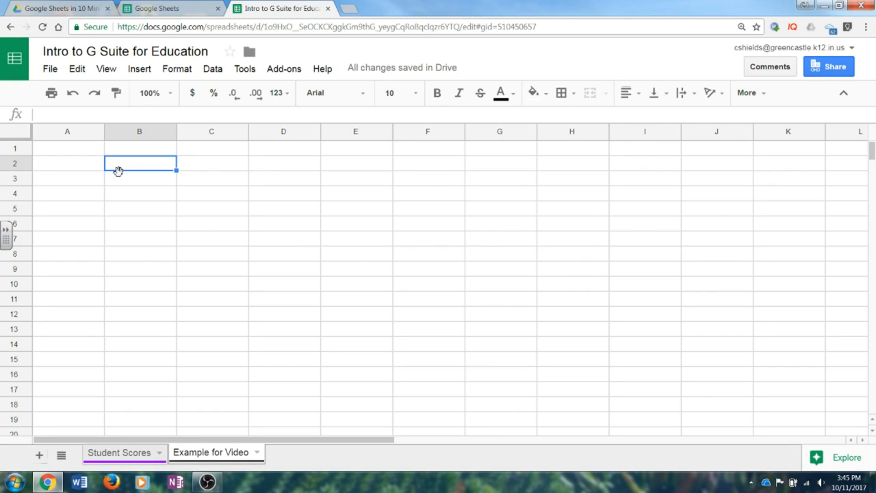
key("Left")
key("Right")
key("Down")
key("Right")
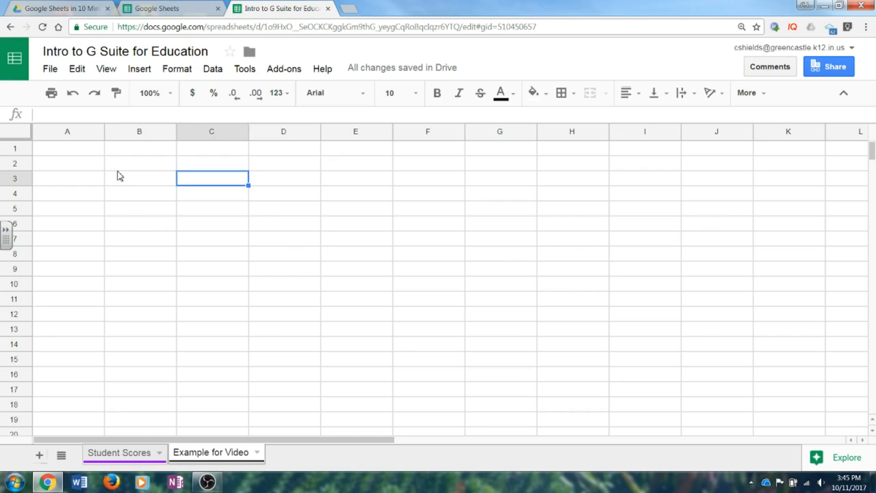
key("Right")
key("Down")
key("Left")
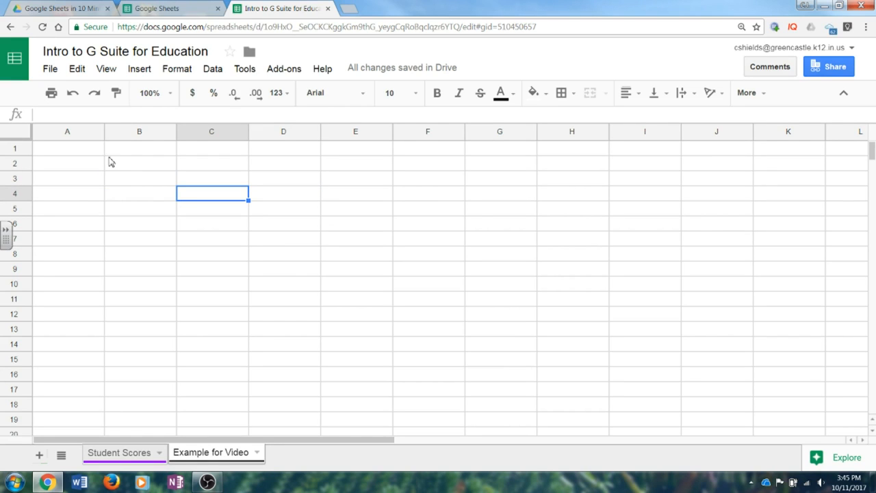
left_click(211, 133)
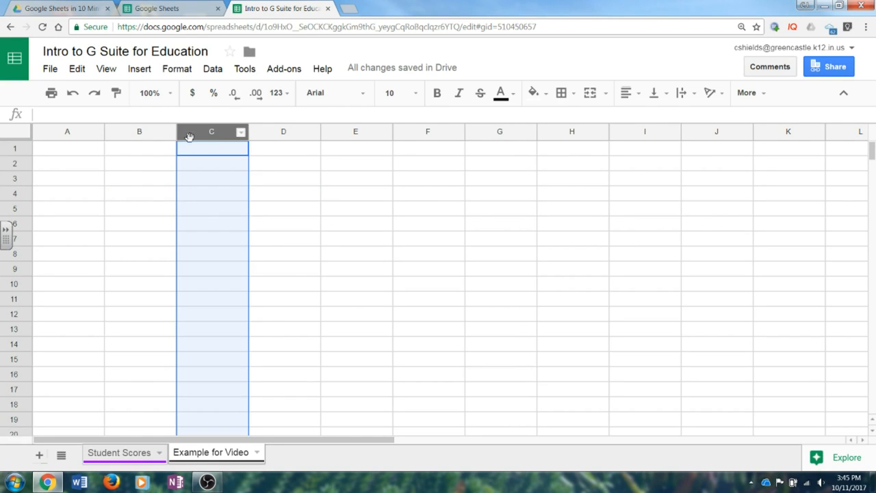
left_click(20, 179)
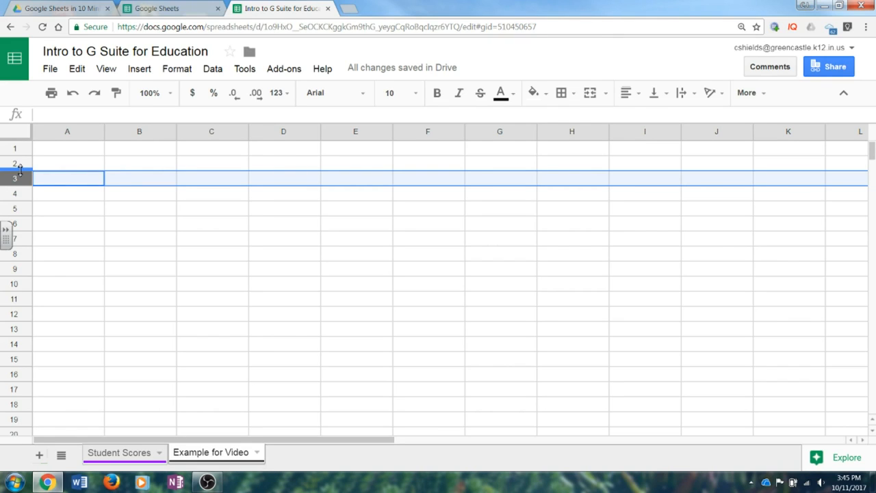
Enter the numbers 1 through 5 in cells A1 to A5 of the Example for Video sheet
left_click(96, 148)
type("1")
key("Return")
type("2")
key("Return")
type("3")
key("Return")
type("4")
key("Return")
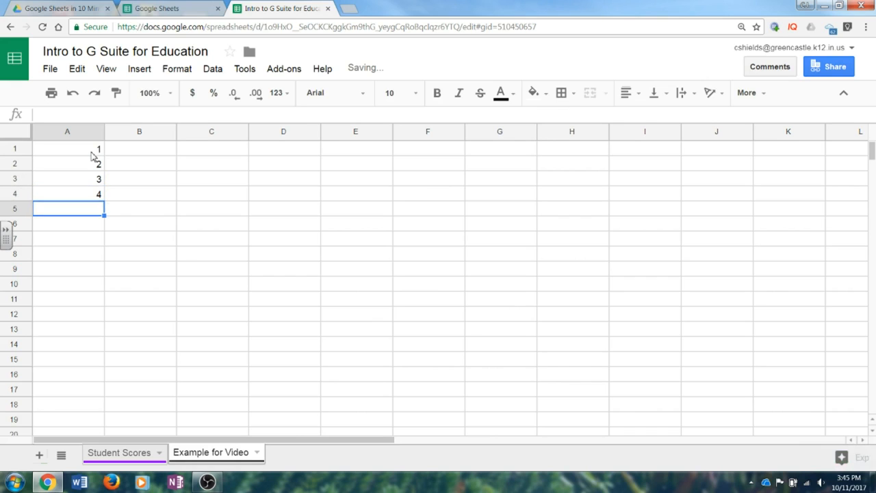
type("5")
key("Return")
Extend the number series in A1:A5 down column A to 32 in row 32
left_click_drag(91, 151, 82, 212)
left_click(137, 210)
left_click_drag(75, 151, 76, 207)
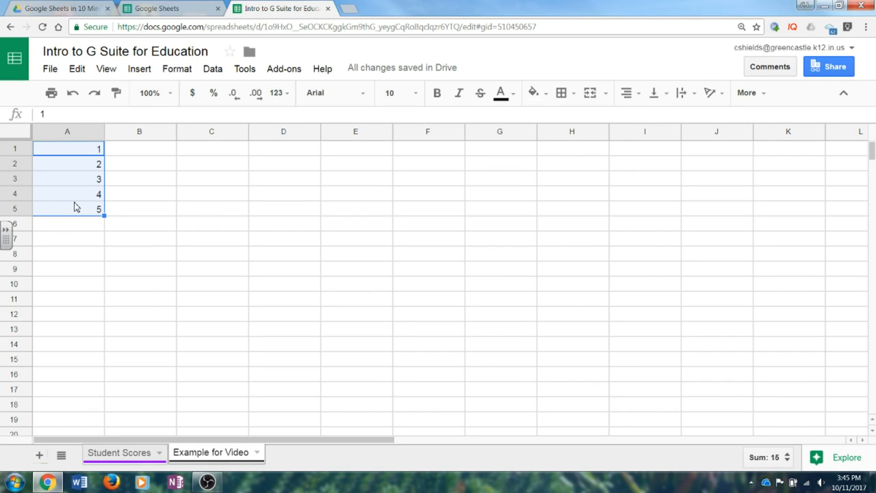
left_click(127, 167)
left_click_drag(76, 155, 75, 211)
left_click_drag(107, 218, 84, 375)
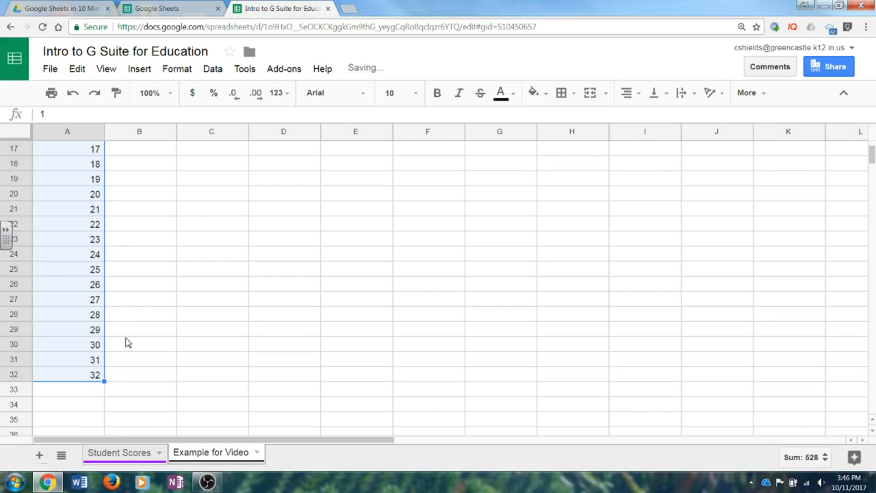
Enter 10, 20, 30 and 40 in cells B1 to B4 of the Example for Video sheet
scroll(125, 342, "up", 5)
scroll(110, 335, "down", 5)
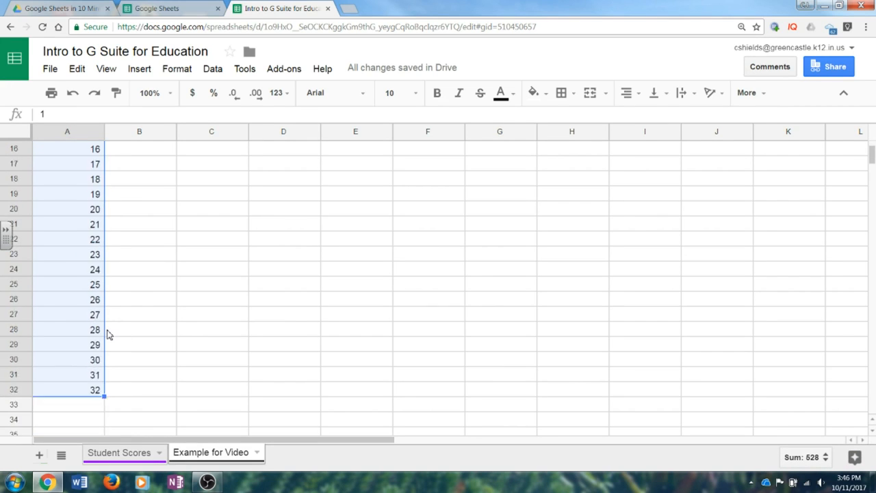
scroll(100, 337, "up", 5)
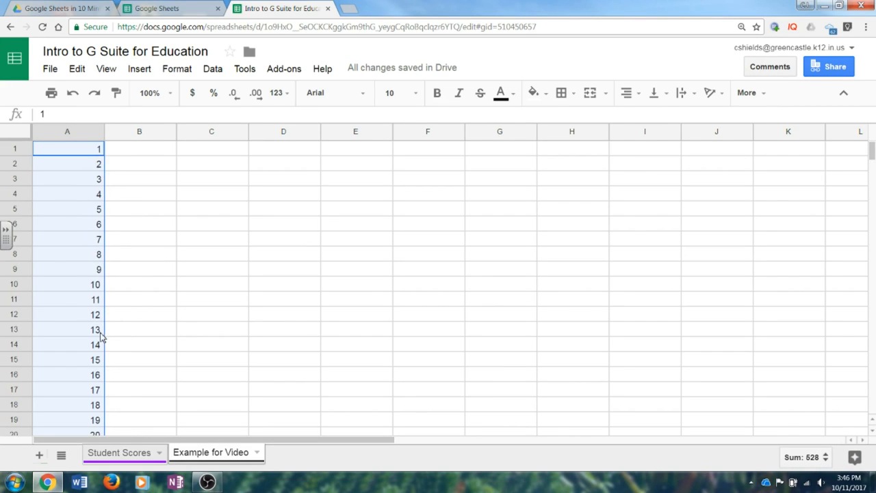
left_click(157, 148)
type("10")
key("Return")
type("20")
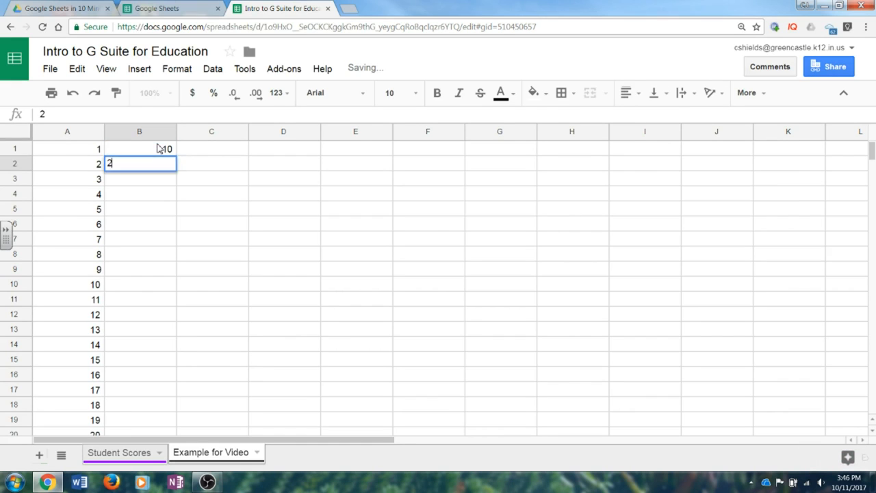
key("Return")
type("30")
key("Return")
type("40")
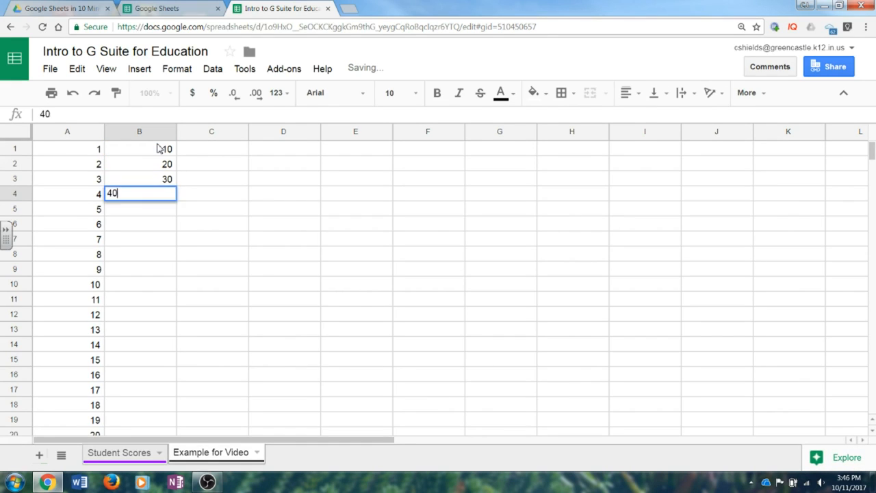
key("Return")
Extend the number series in B1:B4 down column B to 200 in row 20
left_click_drag(158, 148, 129, 434)
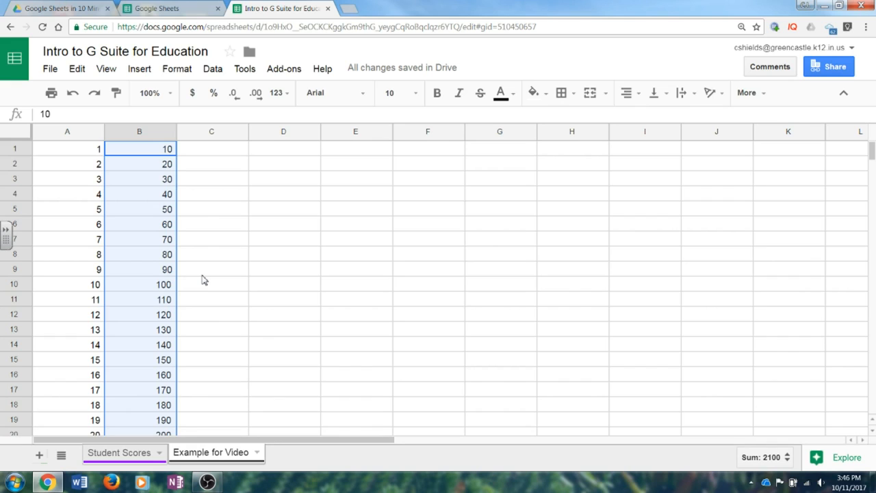
left_click(230, 244)
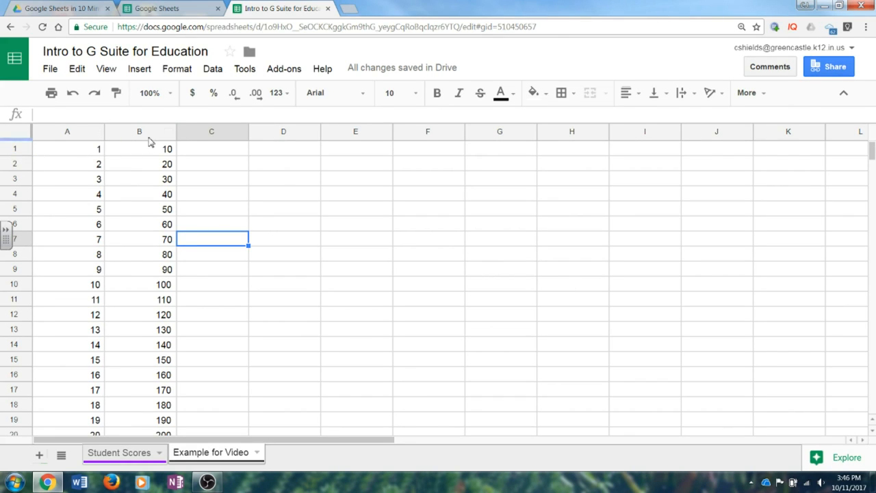
Widen column B freehand to about 148 pixels and make row 1 more than twice as tall
left_click_drag(176, 132, 211, 132)
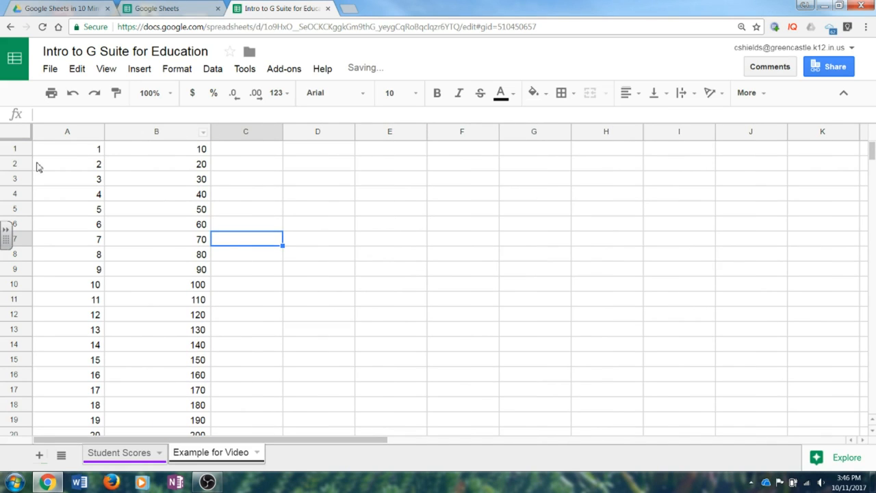
left_click_drag(24, 156, 24, 180)
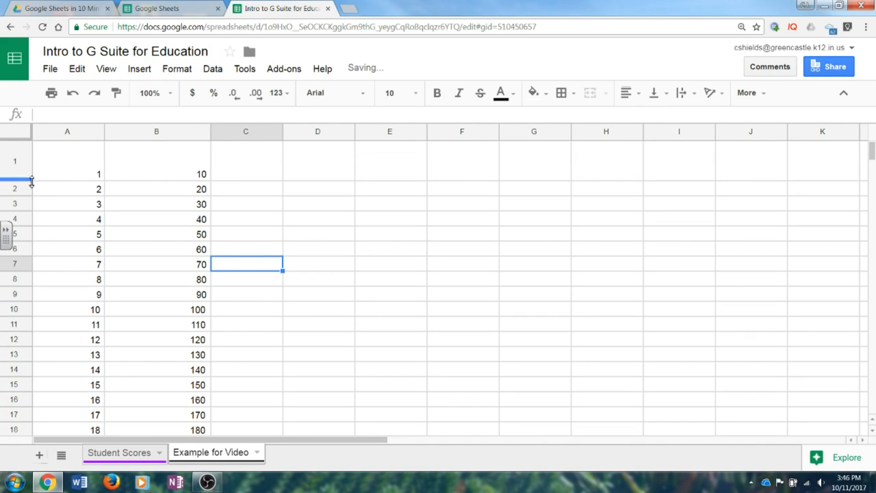
Set the width of column B to exactly 125 pixels
left_click(159, 133)
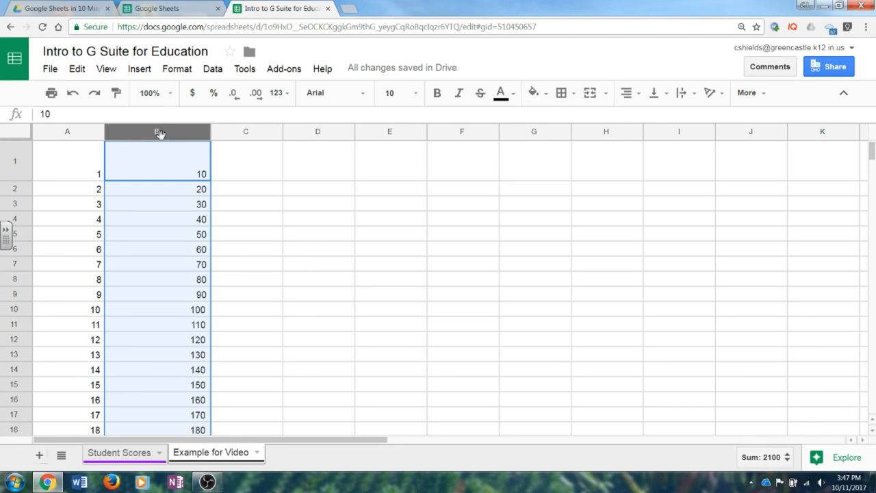
right_click(160, 132)
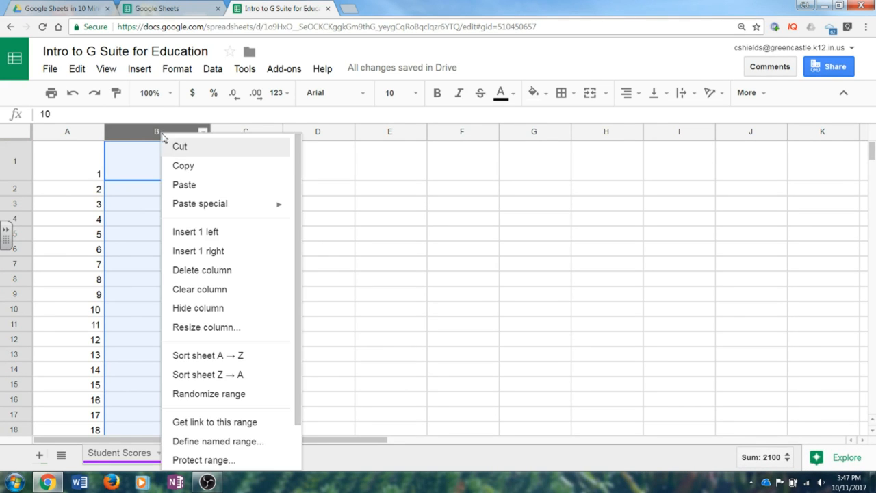
left_click(226, 330)
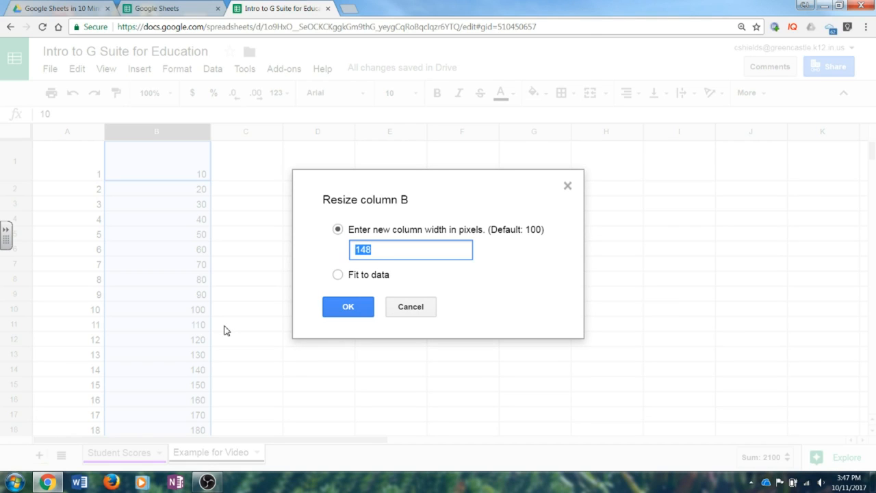
type("125")
key("Return")
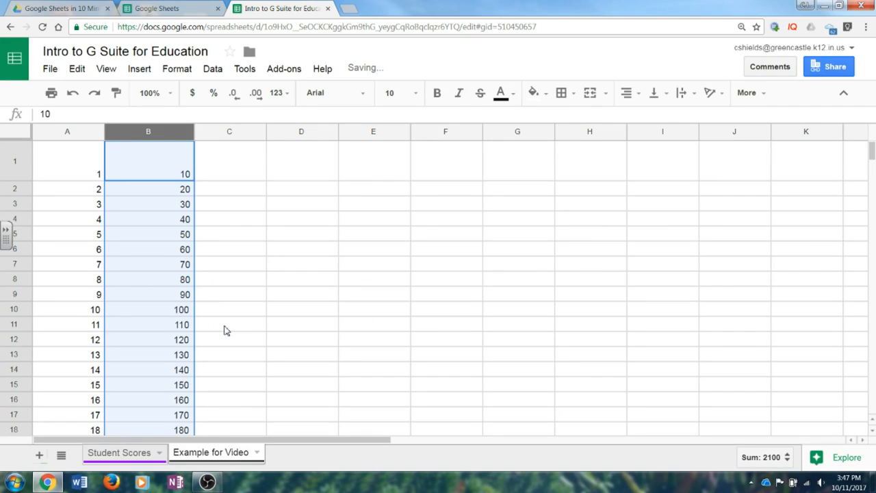
Set the height of row 2 to 25 pixels and deselect the row
left_click(15, 189)
right_click(16, 191)
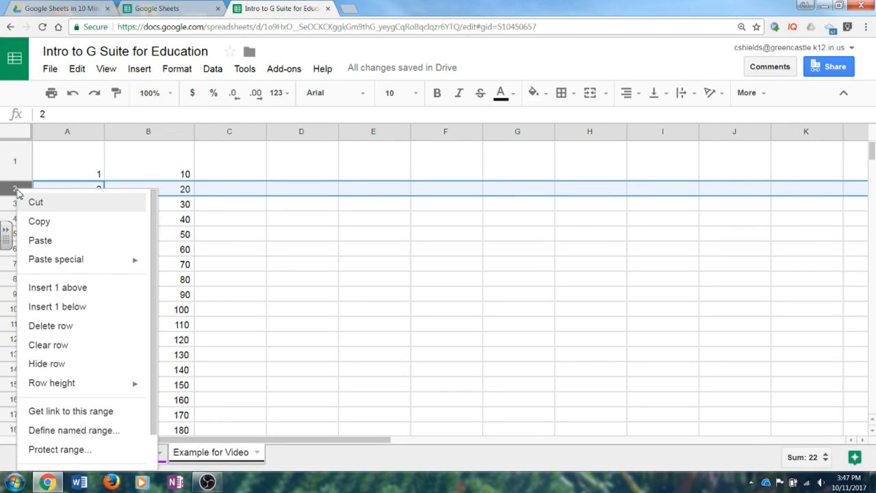
mouse_move(72, 385)
left_click(175, 388)
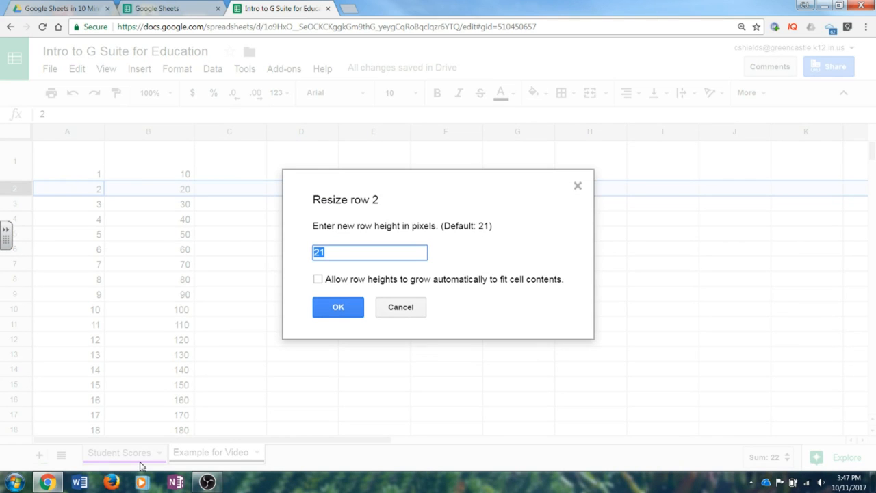
type("25")
key("Return")
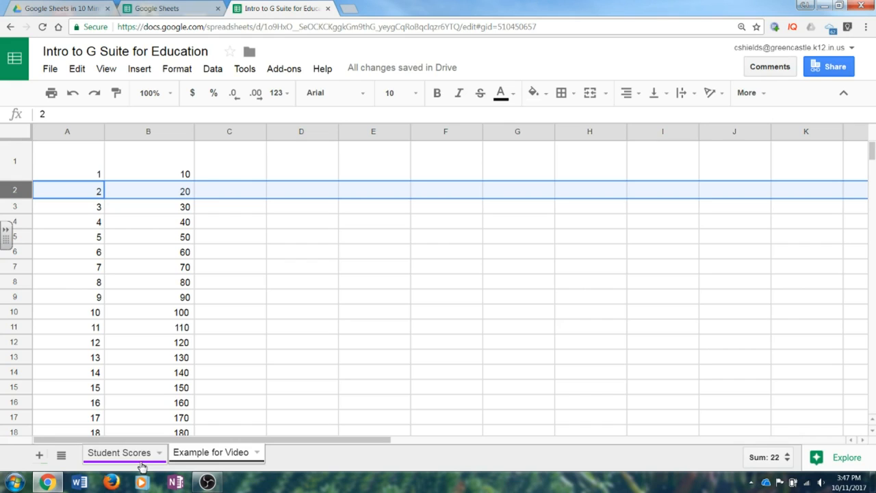
left_click(300, 314)
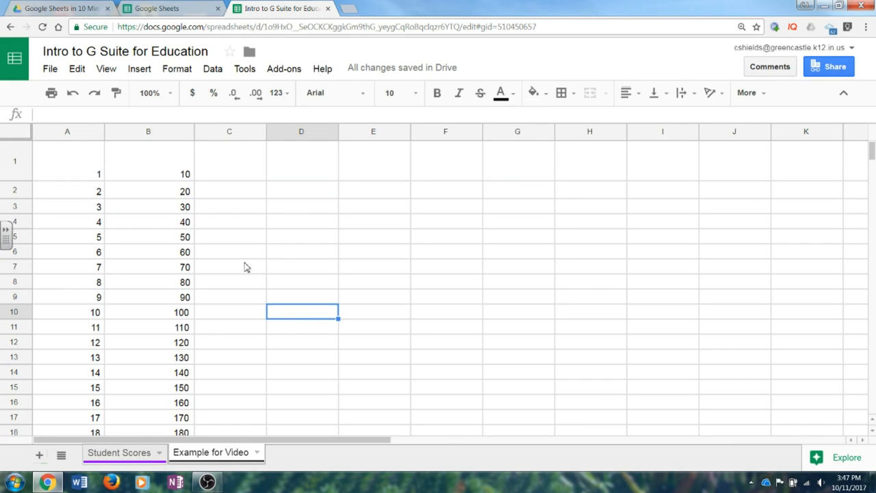
Select columns C through G together and view the option for resizing them all at once
left_click(233, 133)
left_click_drag(234, 135, 520, 141)
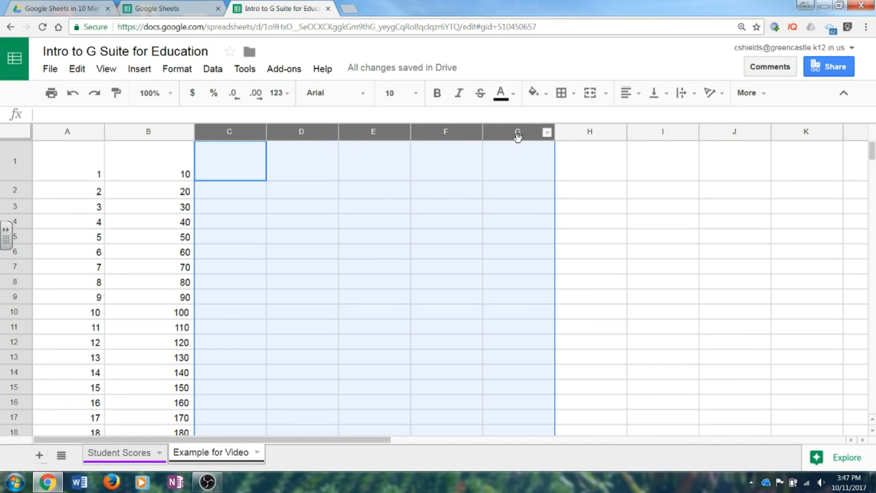
right_click(517, 136)
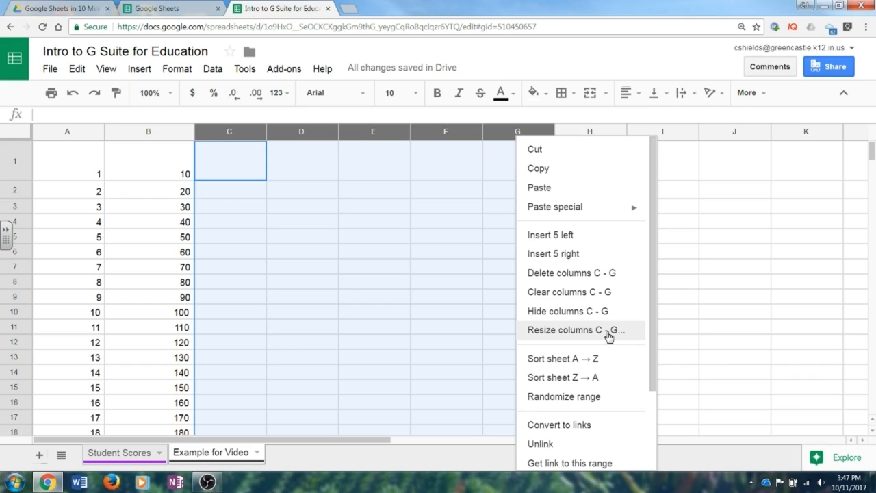
left_click(464, 278)
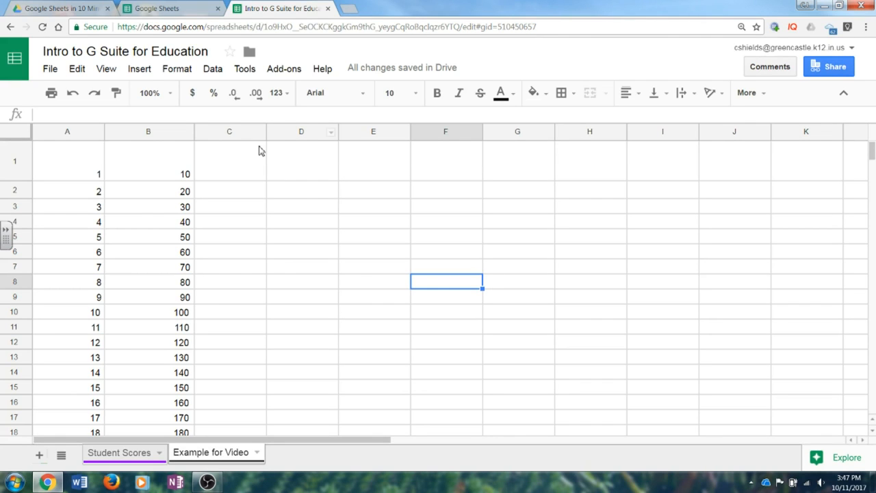
Delete column B with its series of tens
left_click(164, 133)
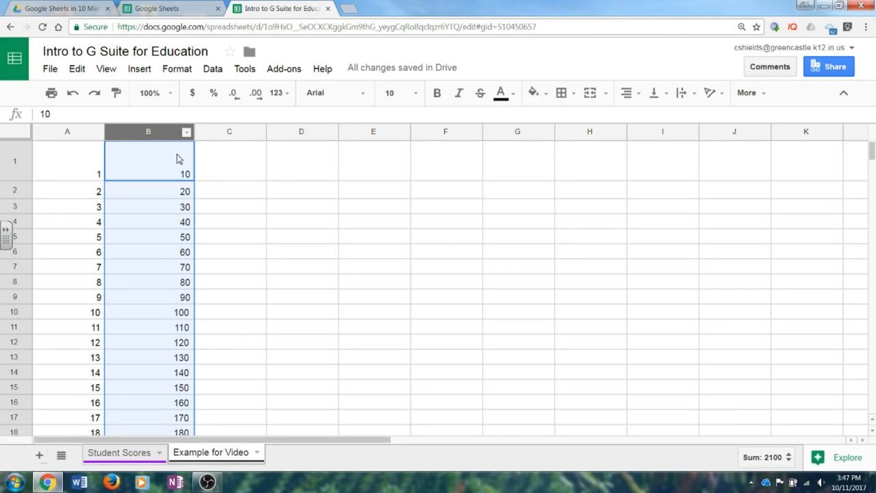
right_click(150, 132)
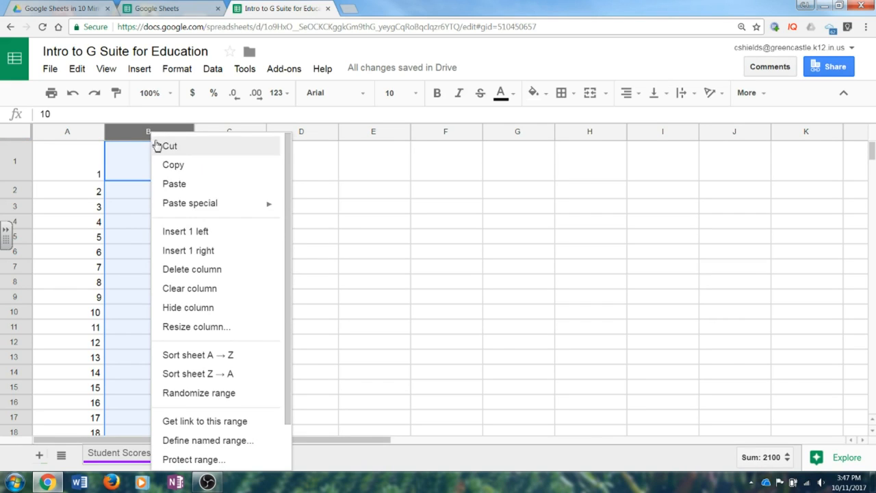
left_click(187, 270)
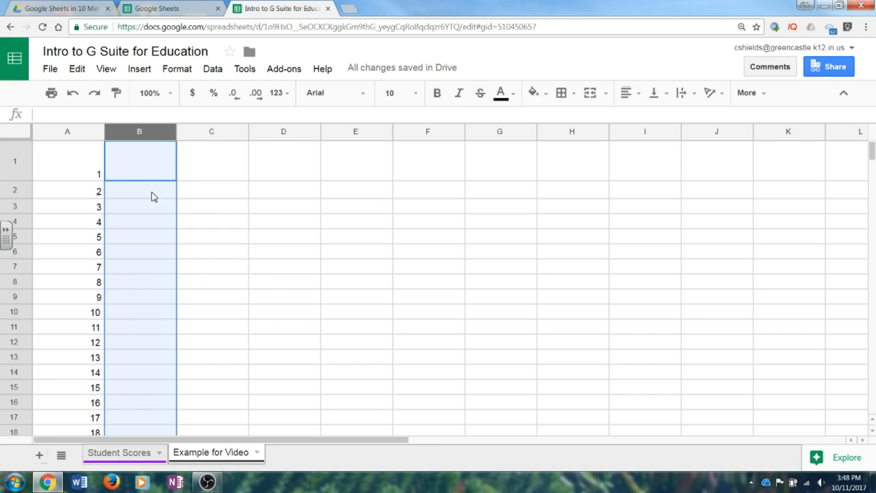
Delete row 2 and undo the deletion
left_click(15, 190)
right_click(21, 191)
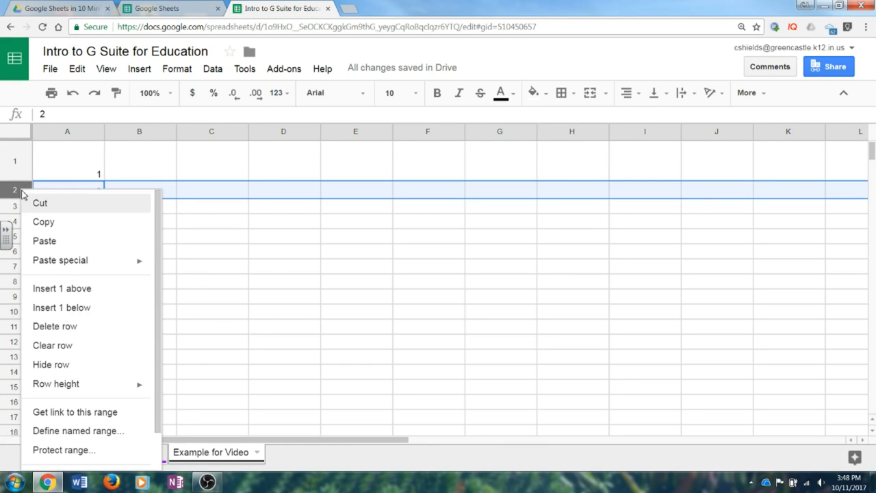
left_click(84, 335)
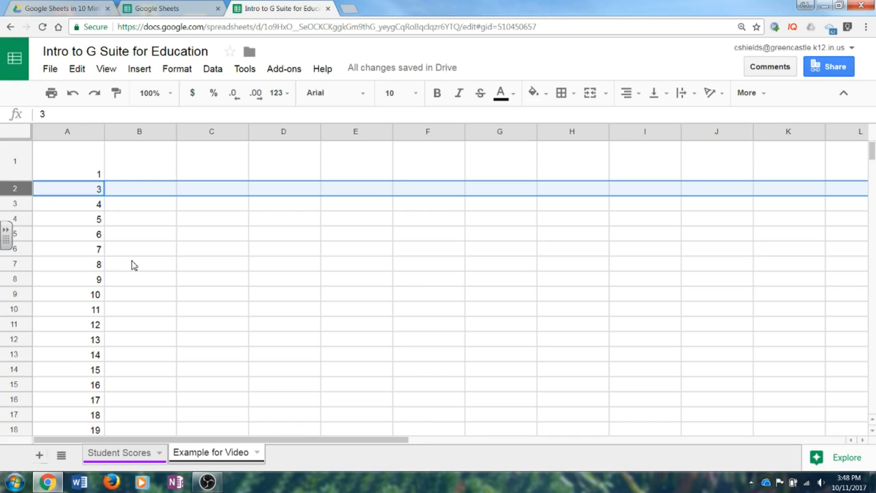
key("ctrl+z")
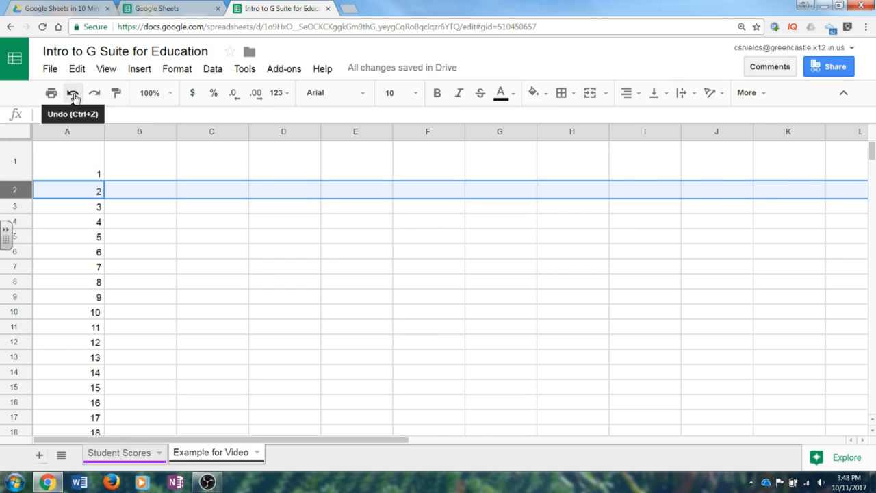
left_click(186, 241)
left_click(73, 131)
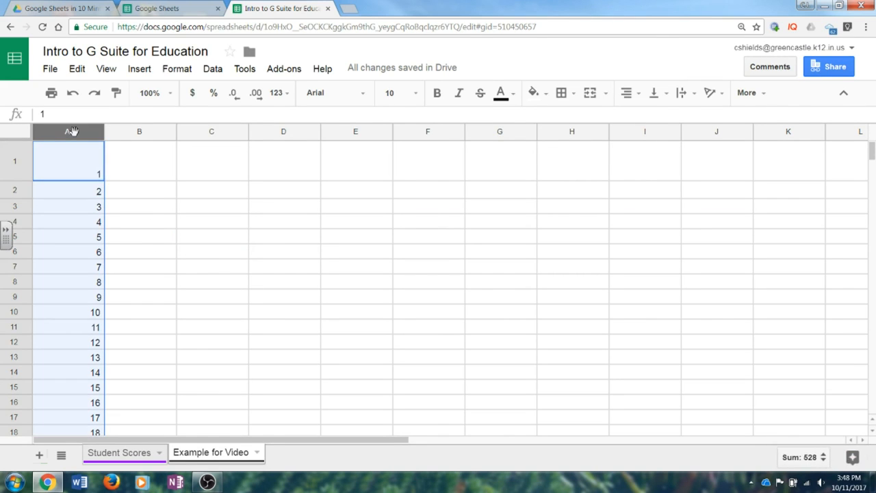
right_click(73, 131)
left_click(347, 254)
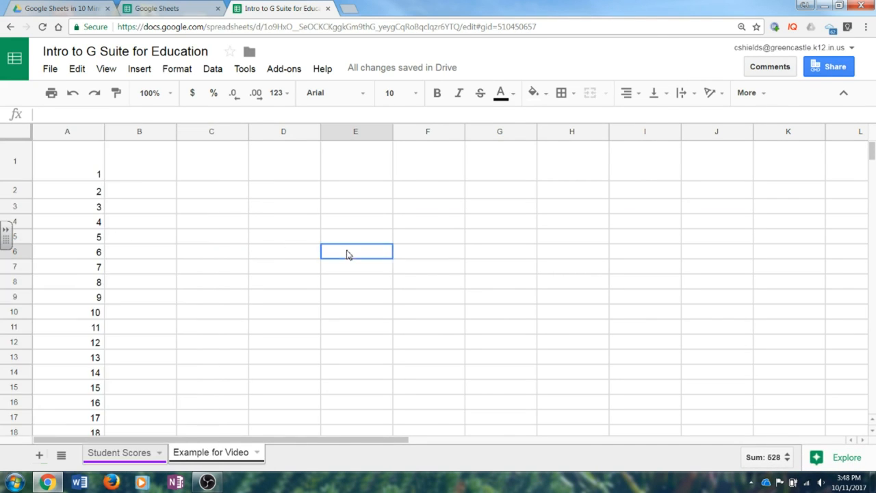
Insert one blank column to the left of column A, which holds the number series
left_click(72, 132)
right_click(72, 133)
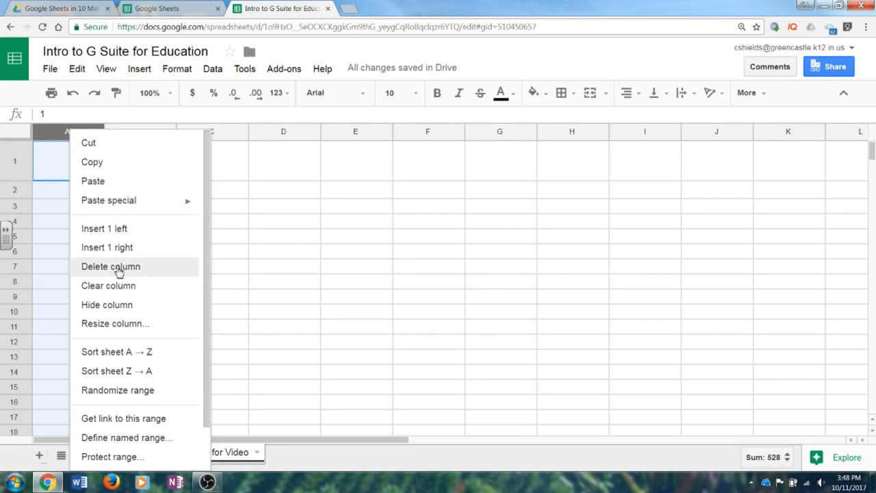
left_click(127, 233)
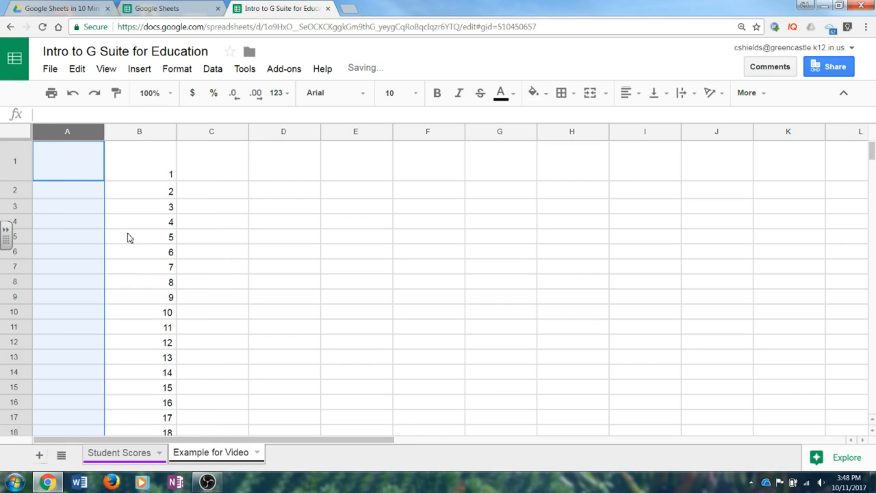
left_click(239, 257)
Insert one blank row above row 1
left_click(25, 173)
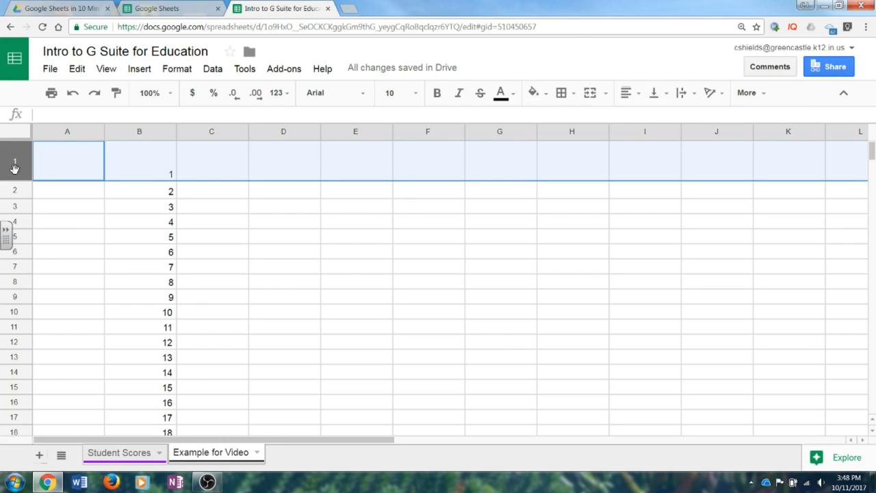
right_click(14, 169)
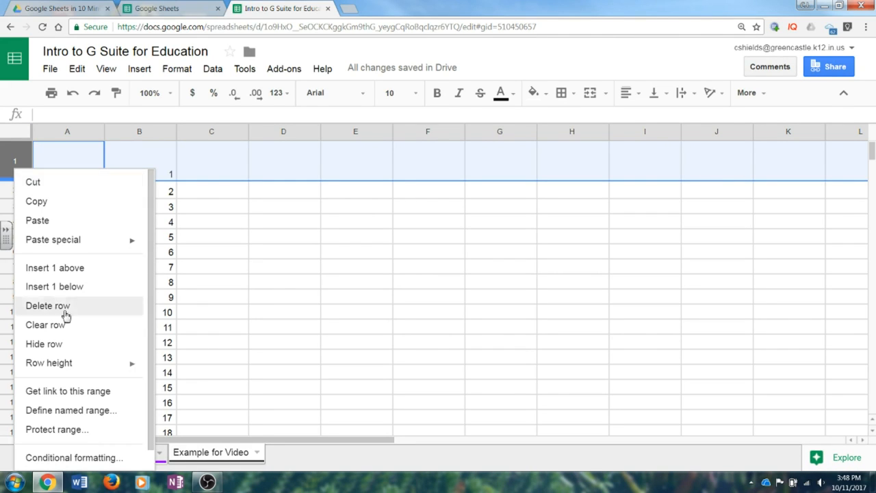
left_click(69, 268)
left_click(202, 250)
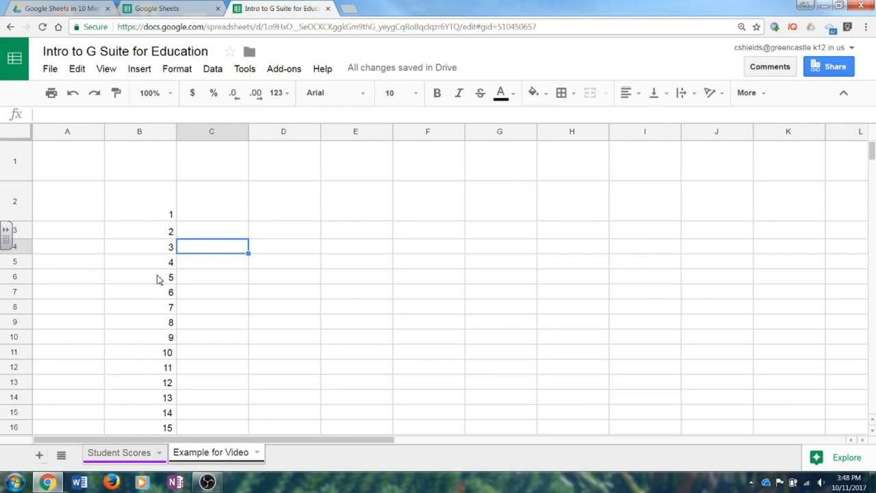
Move column B with the number series in front of the blank column A
scroll(166, 297, "down", 5)
scroll(166, 299, "up", 7)
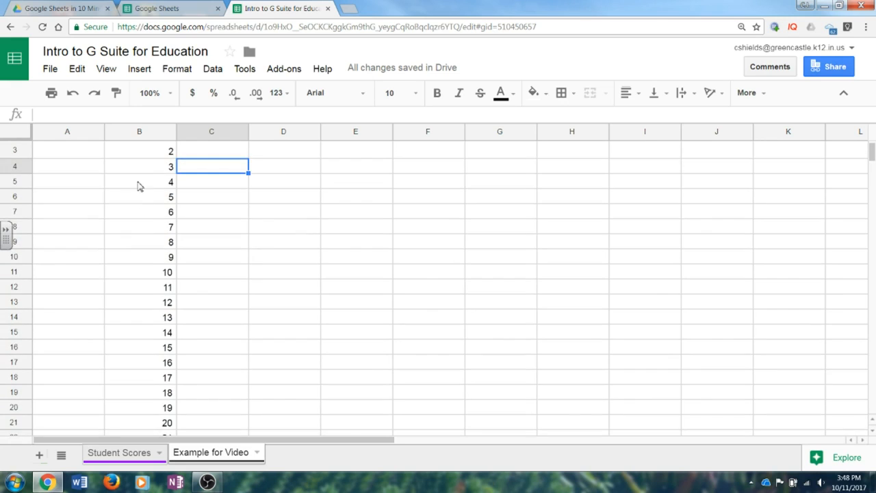
left_click(139, 132)
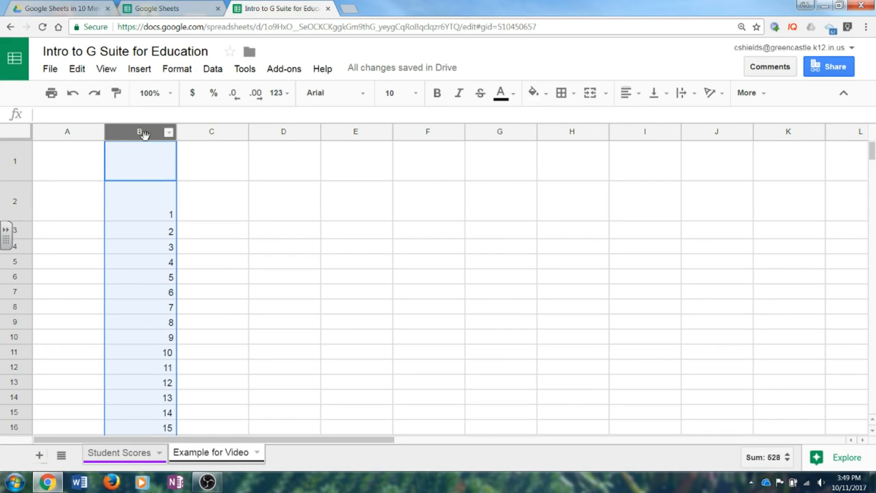
left_click_drag(140, 132, 60, 139)
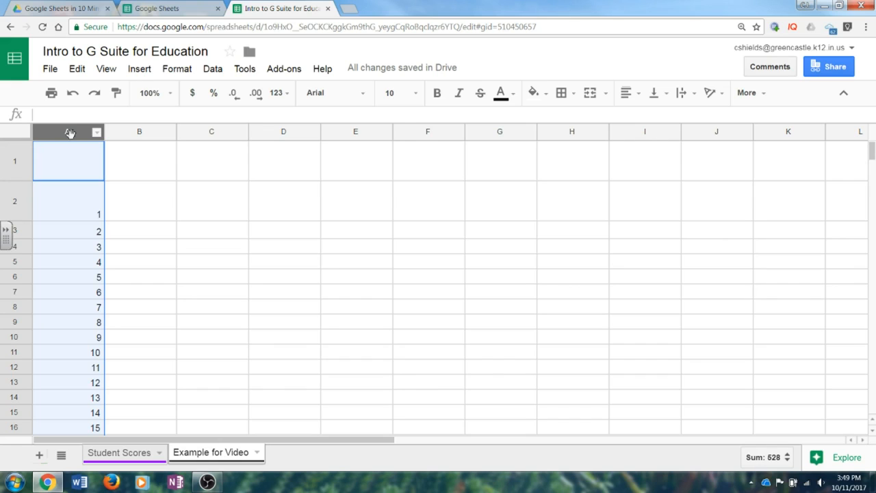
Enter the heading "Extended Title of Date for Use" in cell A1
left_click(285, 175)
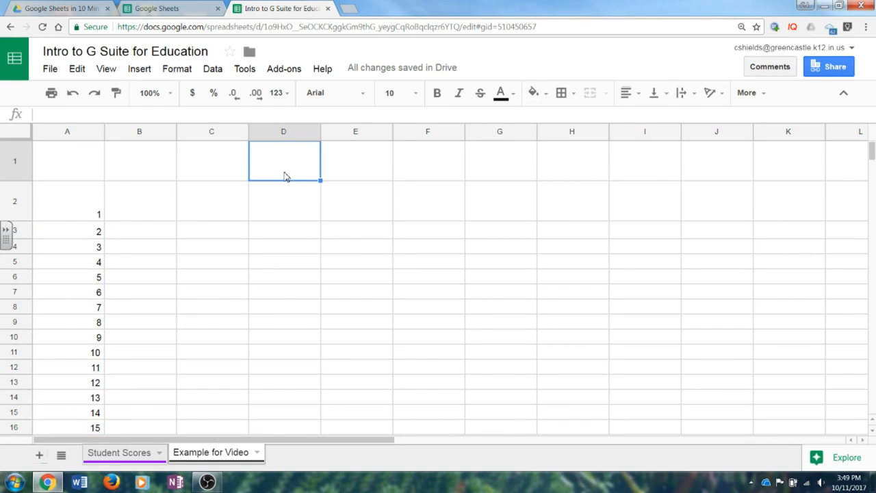
key("Left")
key("Left")
key("Left")
type("Gi")
key("BackSpace")
key("BackSpace")
type("A")
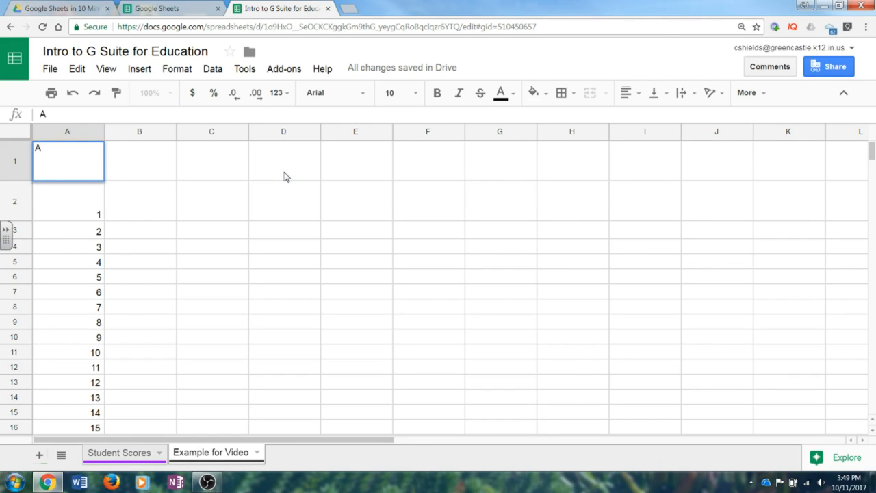
type("Extended title")
key("BackSpace")
key("BackSpace")
key("BackSpace")
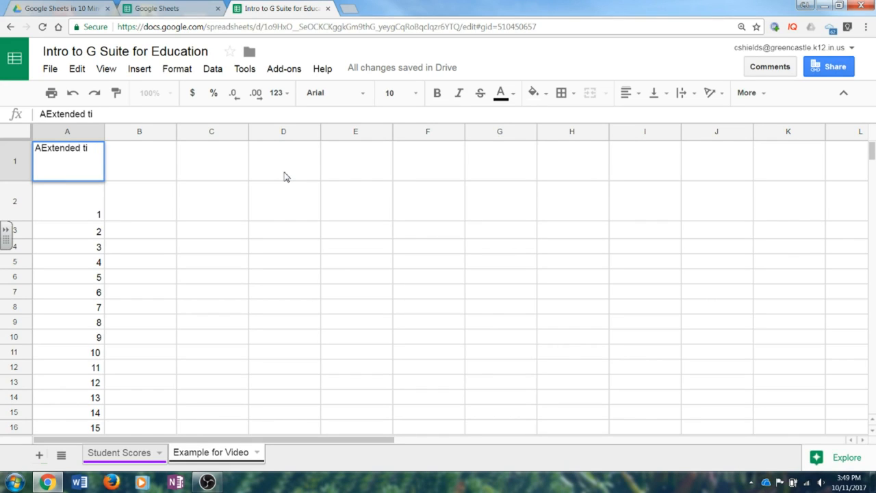
key("BackSpace")
key("BackSpace")
key("BackSpace")
key("BackSpace")
key("BackSpace")
key("BackSpace")
key("BackSpace")
key("BackSpace")
key("BackSpace")
key("BackSpace")
key("BackSpace")
key("BackSpace")
type("Extended Title of Date for Use")
key("Return")
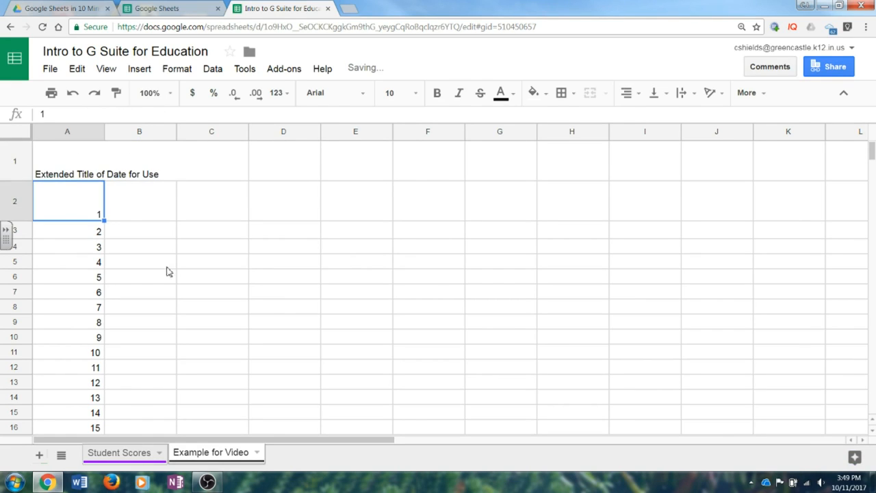
left_click(197, 276)
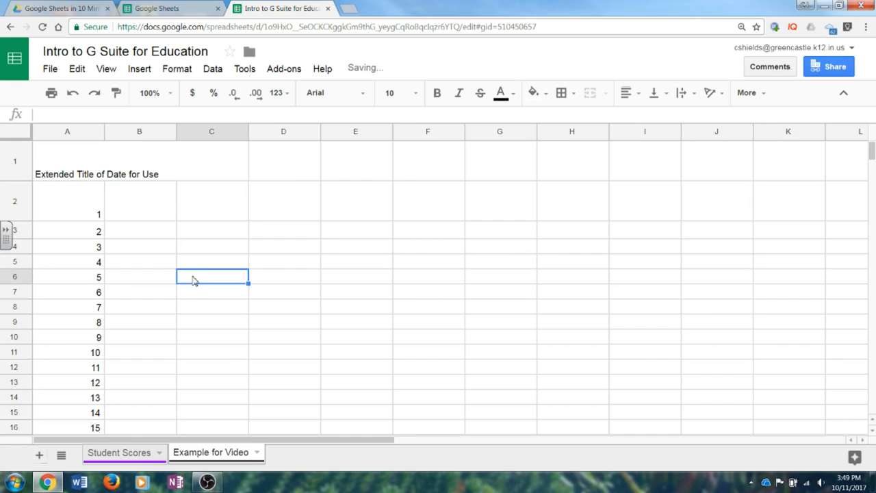
Set the text wrapping of the heading in cell A1 to Wrap
left_click(70, 175)
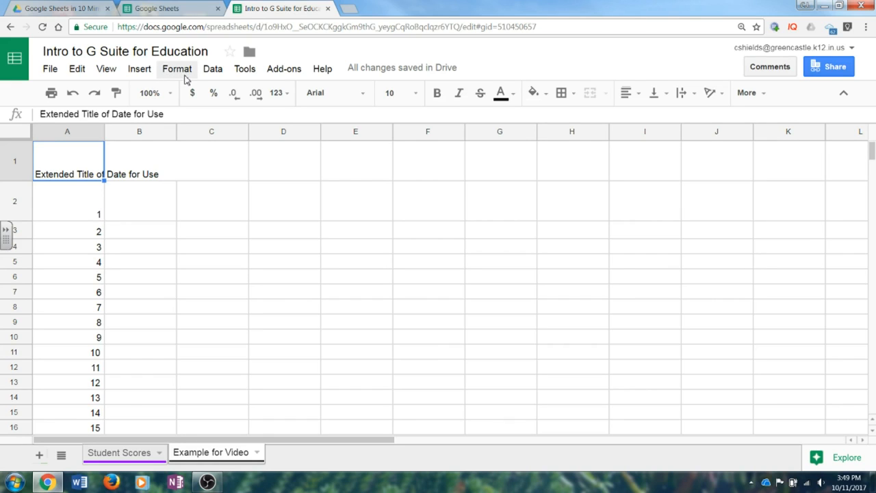
left_click(121, 215)
left_click(90, 178)
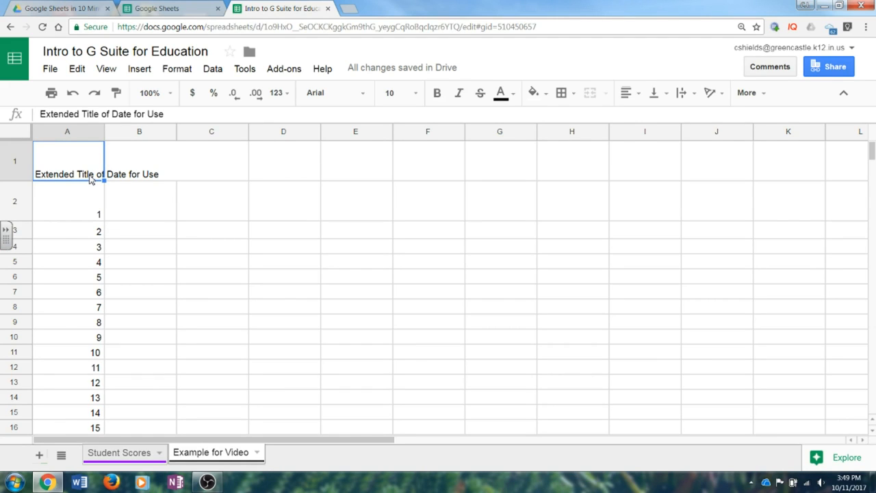
left_click(213, 75)
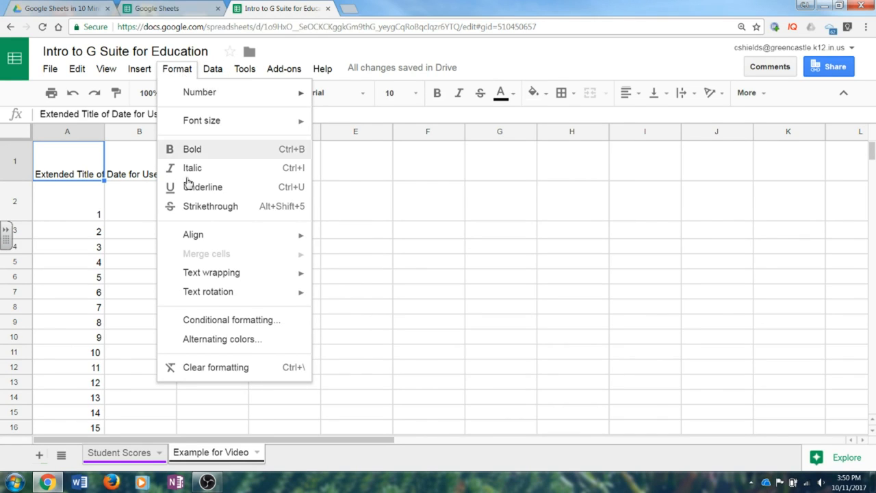
mouse_move(291, 277)
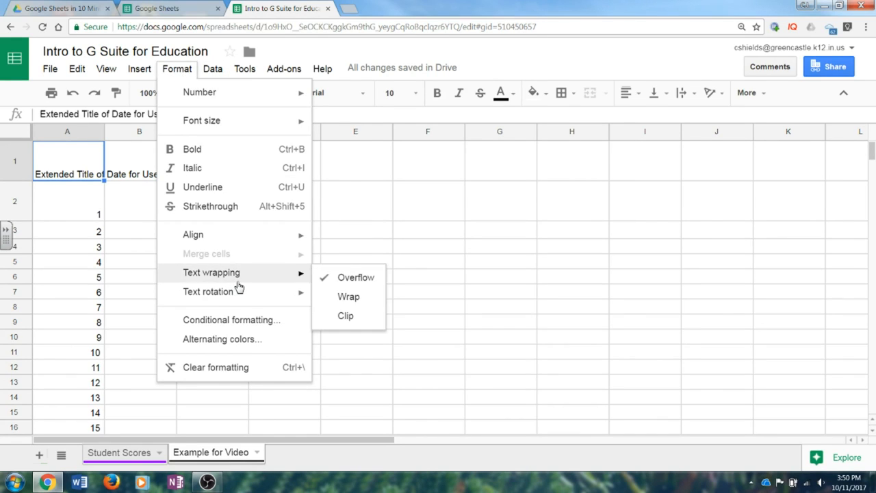
left_click(356, 299)
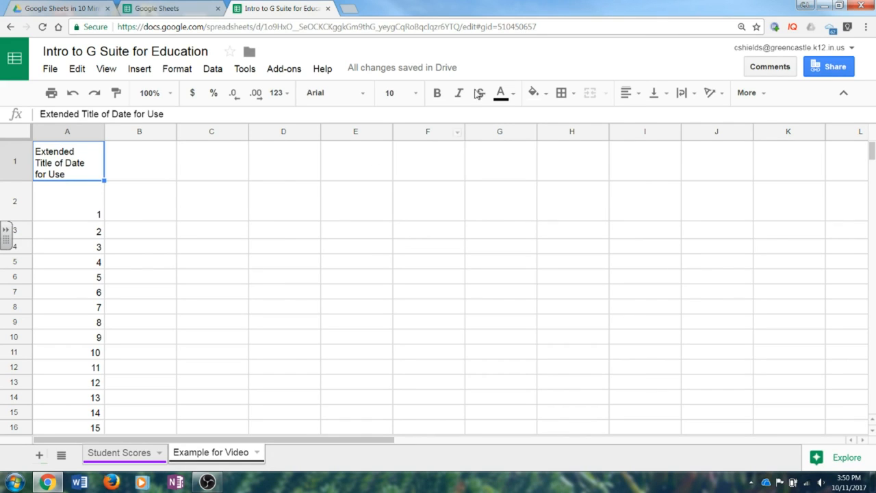
Try center and right horizontal alignment on the heading in A1, and return it to left alignment
left_click(624, 94)
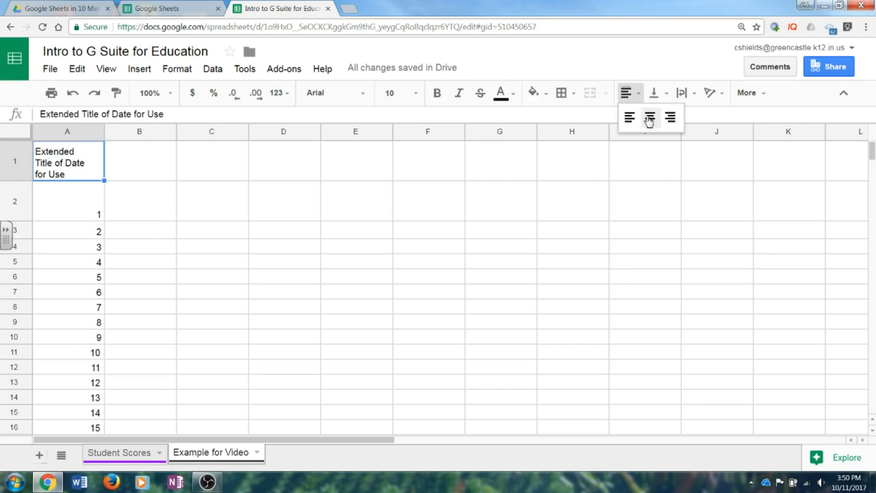
left_click(649, 116)
left_click(641, 96)
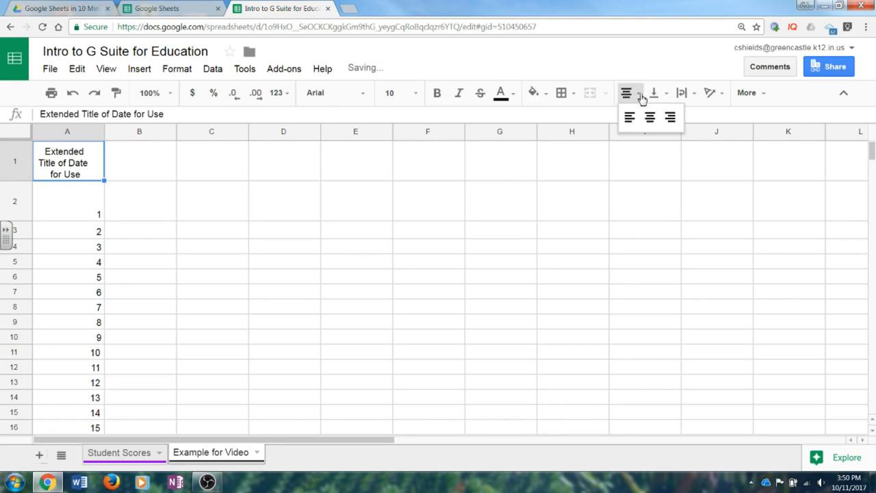
left_click(670, 117)
left_click(642, 97)
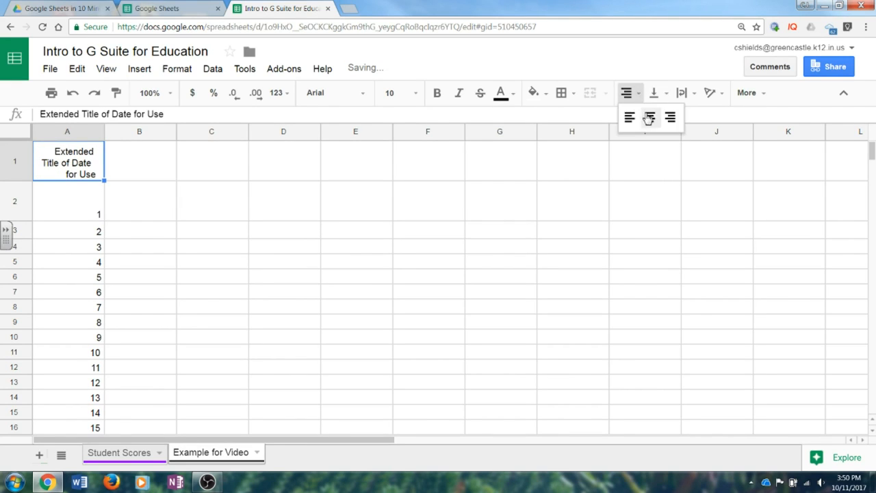
left_click(649, 117)
left_click(638, 97)
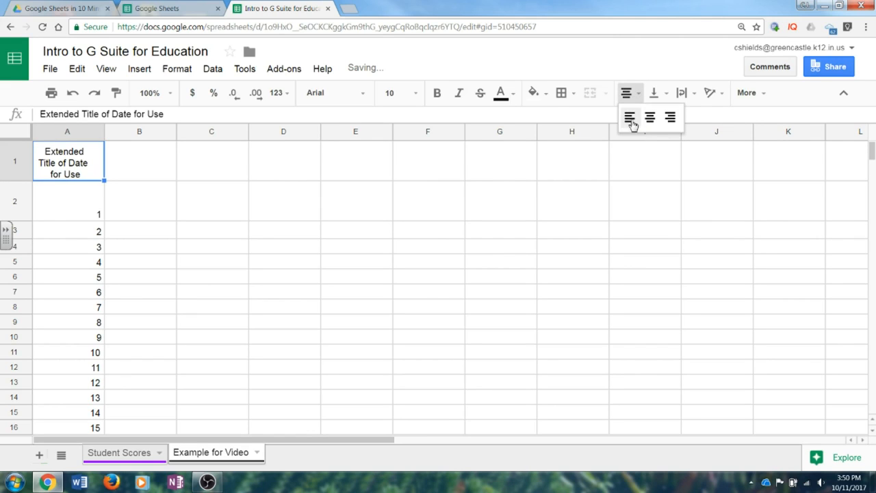
left_click(629, 121)
left_click(639, 98)
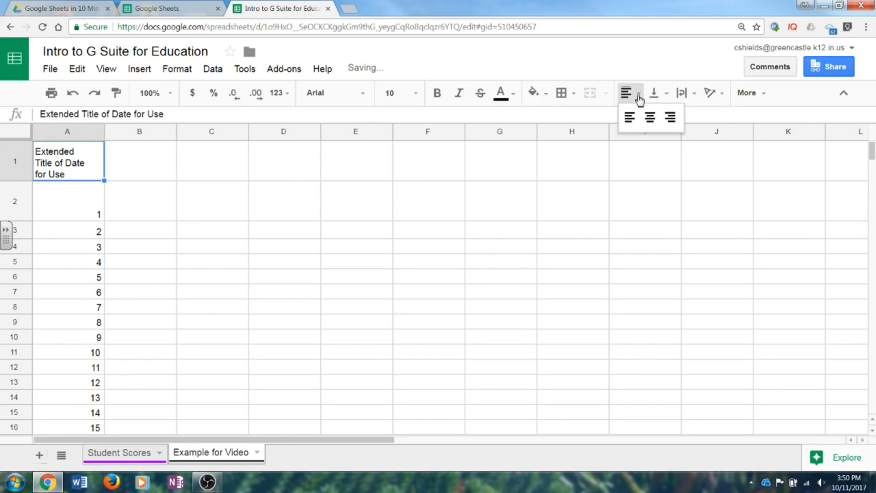
Center the number in cell A2 horizontally
left_click(100, 205)
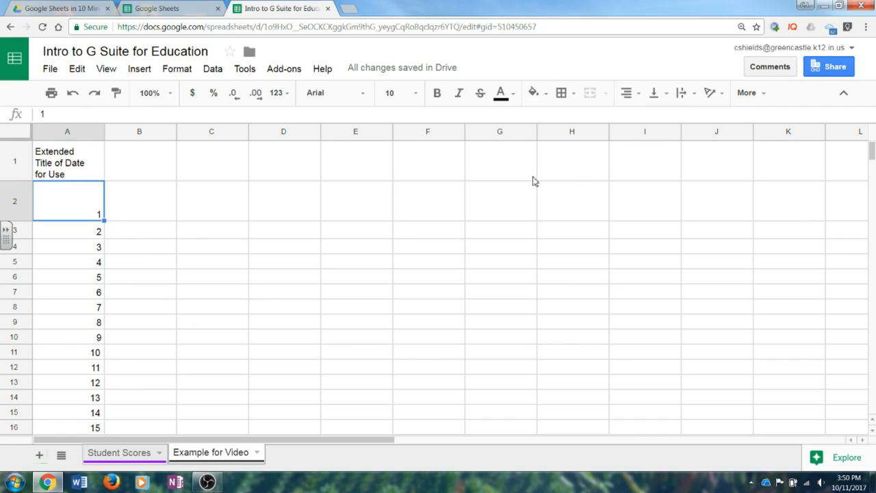
left_click(636, 97)
left_click(651, 117)
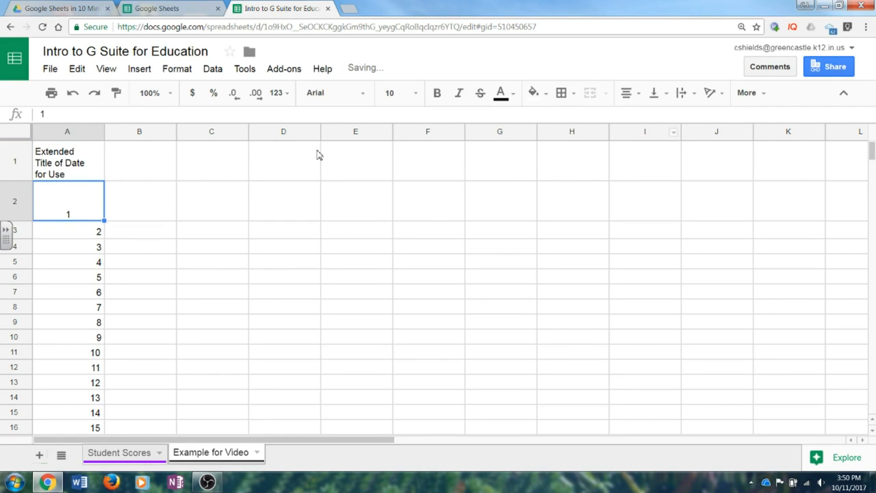
Center the contents of the whole column A horizontally
left_click(96, 132)
left_click(75, 134)
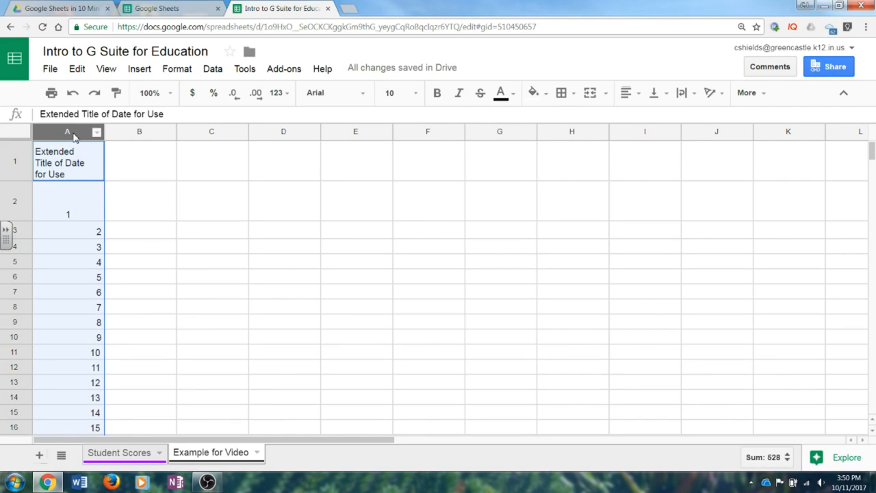
left_click(636, 93)
left_click(652, 118)
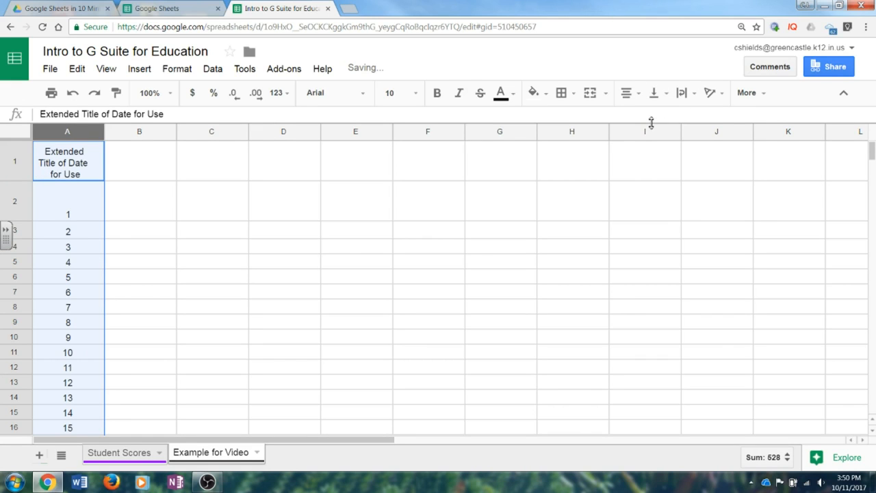
left_click(364, 253)
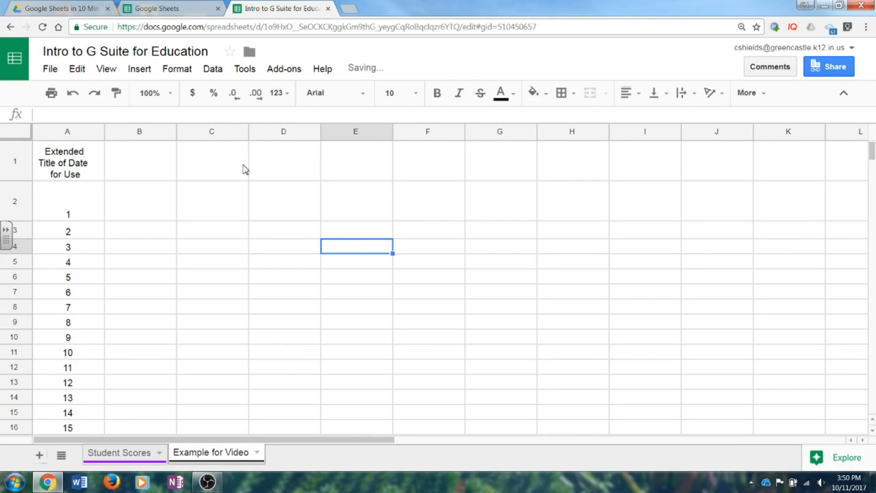
Enter the heading "Lenghty Title for Unusable Data" in cell D1
left_click(285, 174)
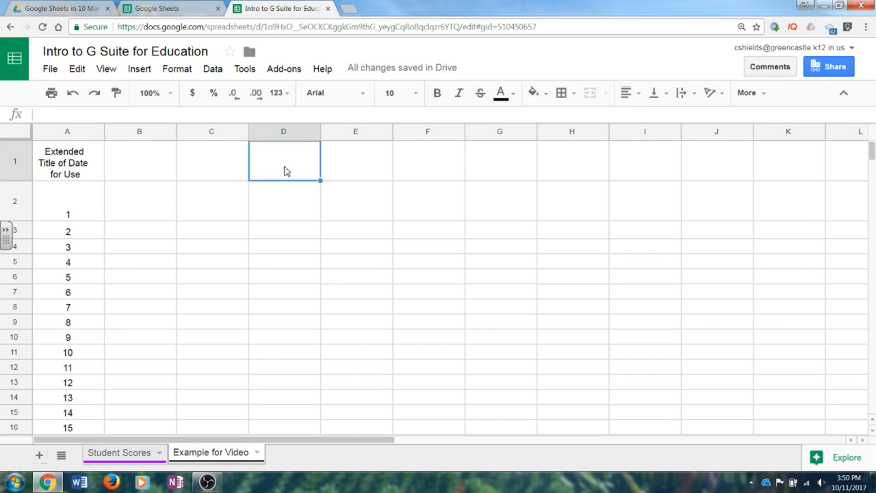
type("Lenghty Title for Unusable Data")
key("Return")
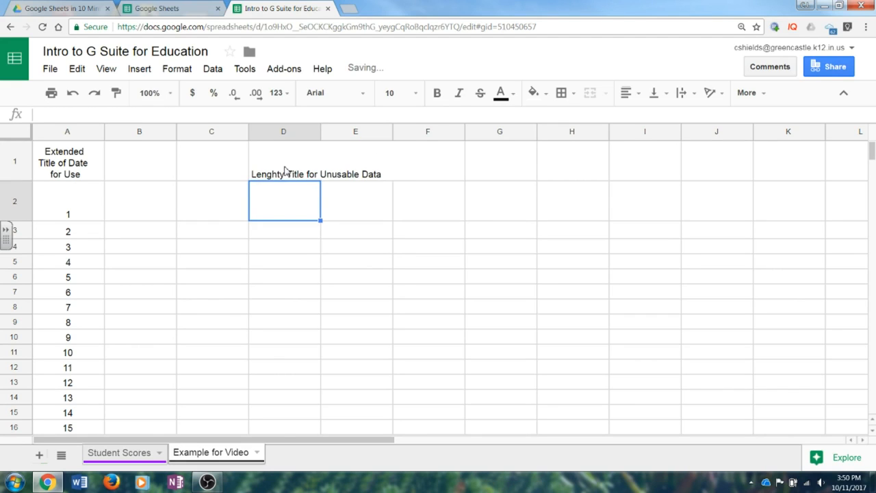
left_click(377, 226)
Merge cells D1 and E1 into one cell for the second heading
left_click(290, 152)
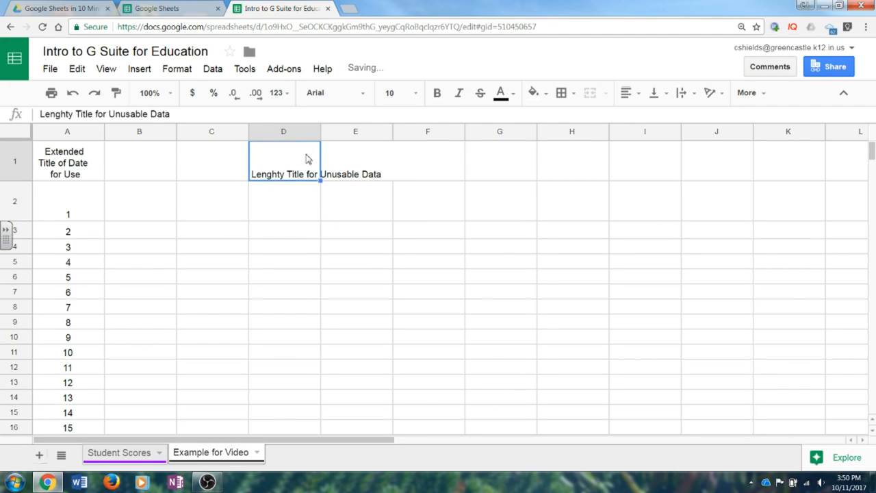
left_click(373, 218)
left_click_drag(287, 159, 344, 160)
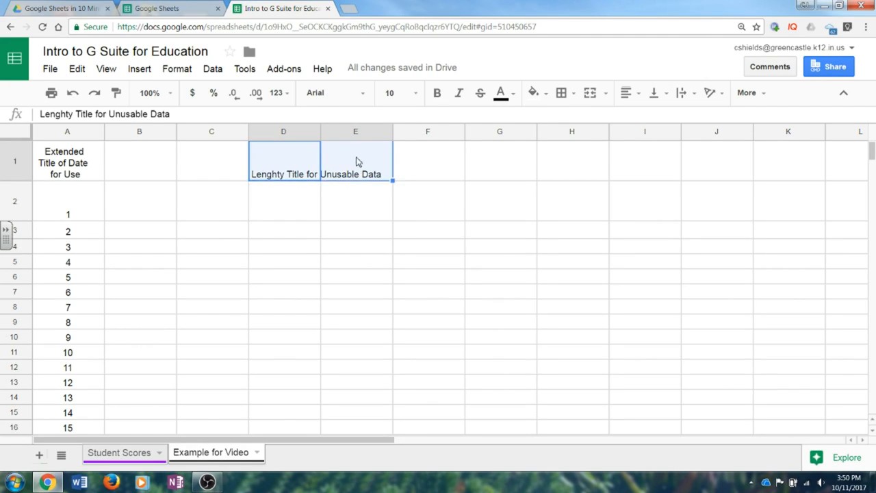
left_click(590, 92)
left_click(435, 205)
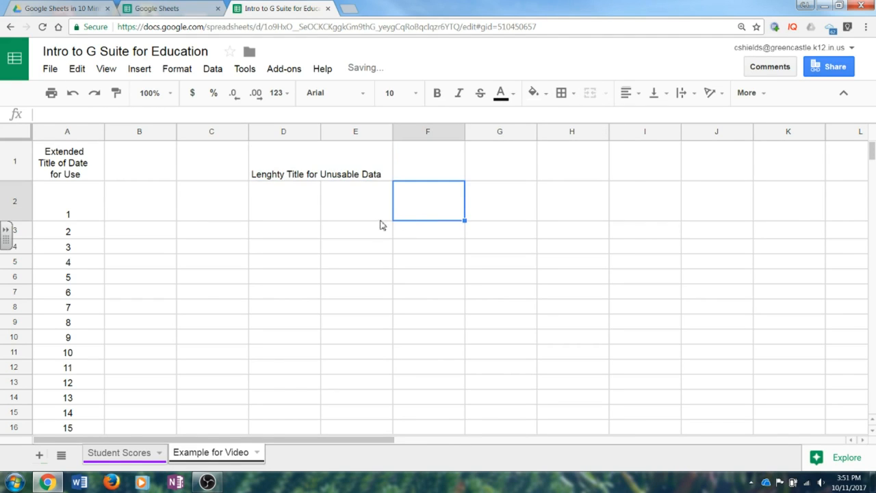
left_click(344, 149)
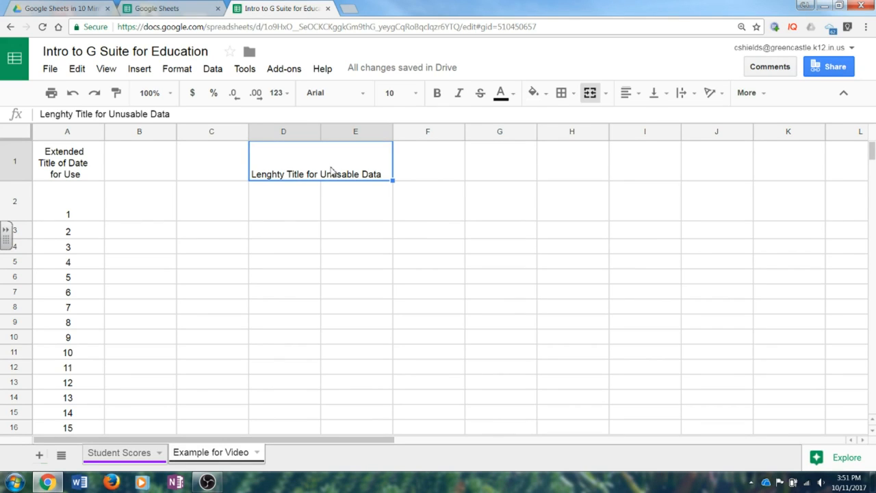
Format the heading in A1 with blue text, font size 14 and the Comic Sans MS font
left_click(67, 170)
left_click(513, 94)
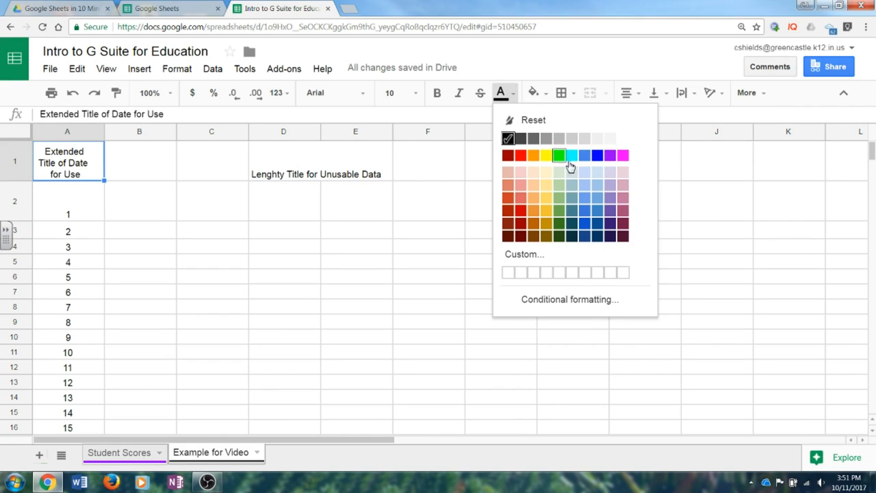
left_click(596, 155)
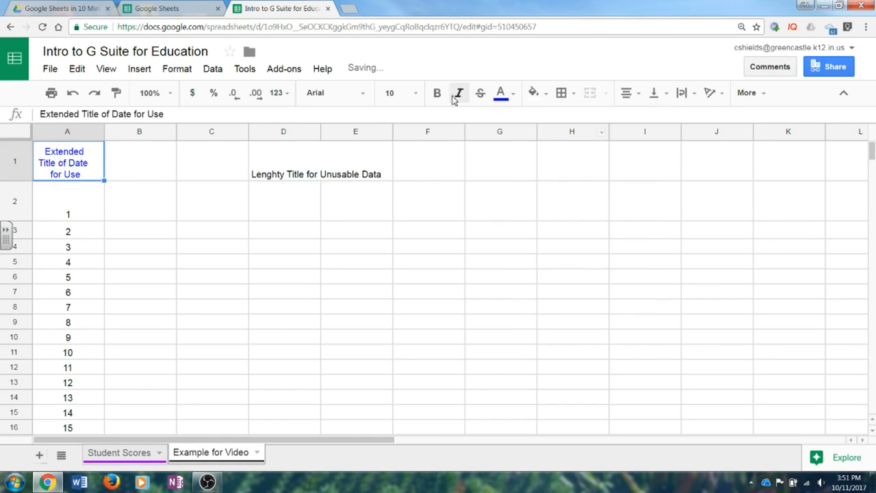
left_click(413, 93)
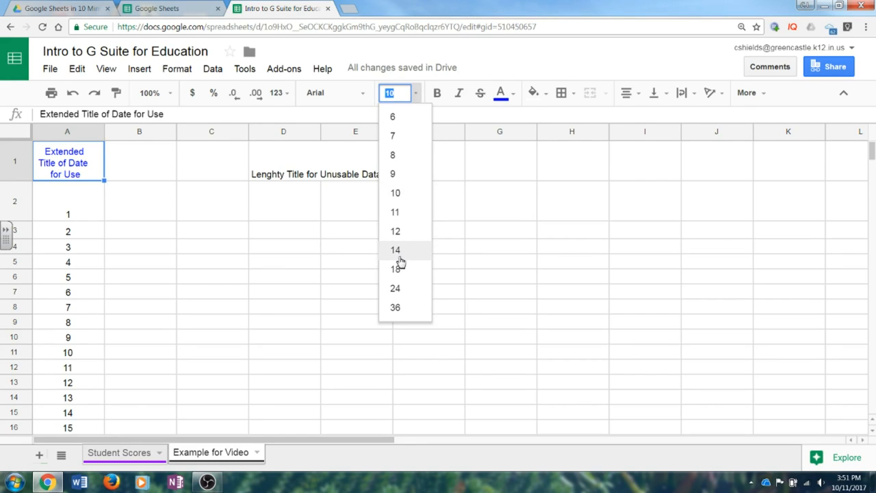
left_click(400, 254)
left_click(362, 92)
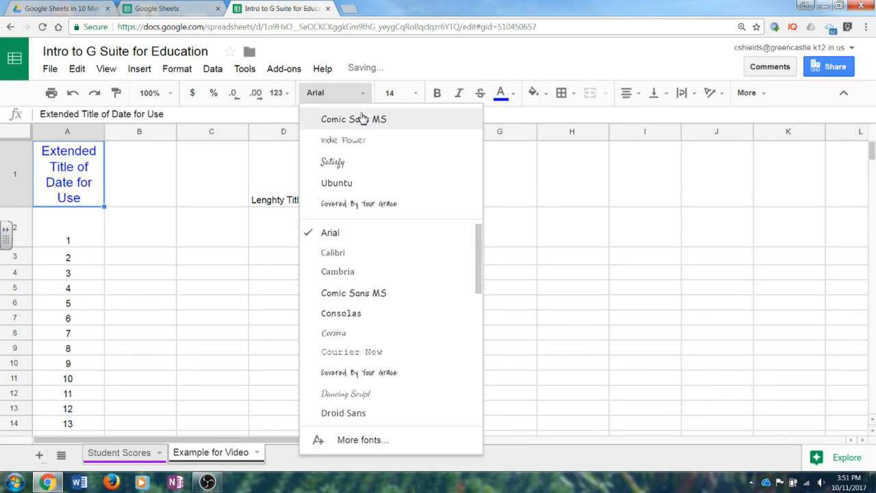
left_click(363, 118)
left_click(280, 272)
Format the heading in the merged cell D1:E1 with blue text, font size 14 and the Comic Sans MS font
left_click(280, 201)
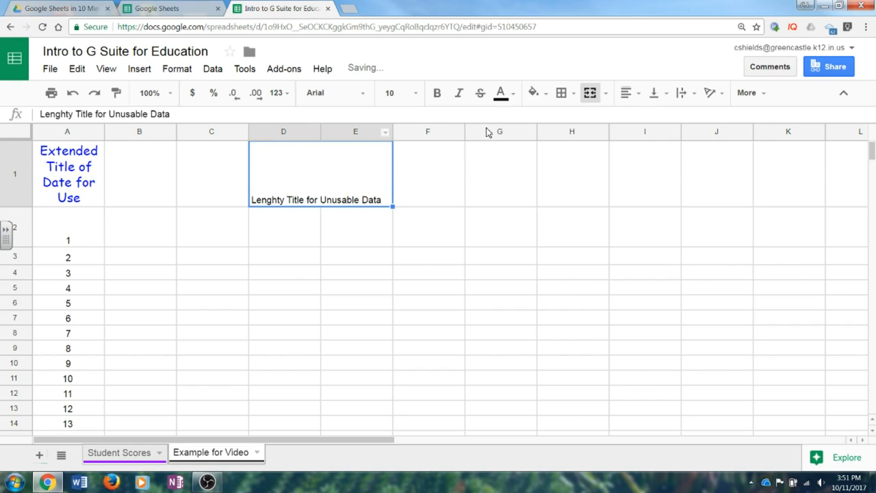
left_click(511, 93)
left_click(594, 156)
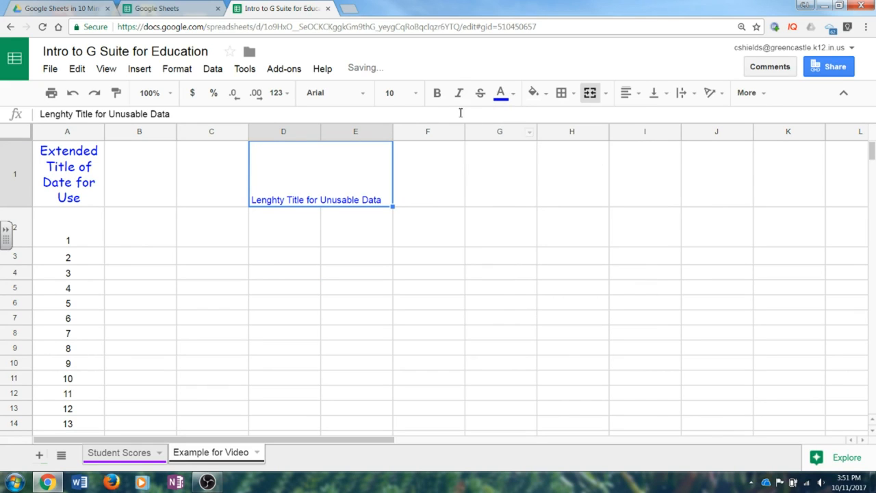
left_click(408, 93)
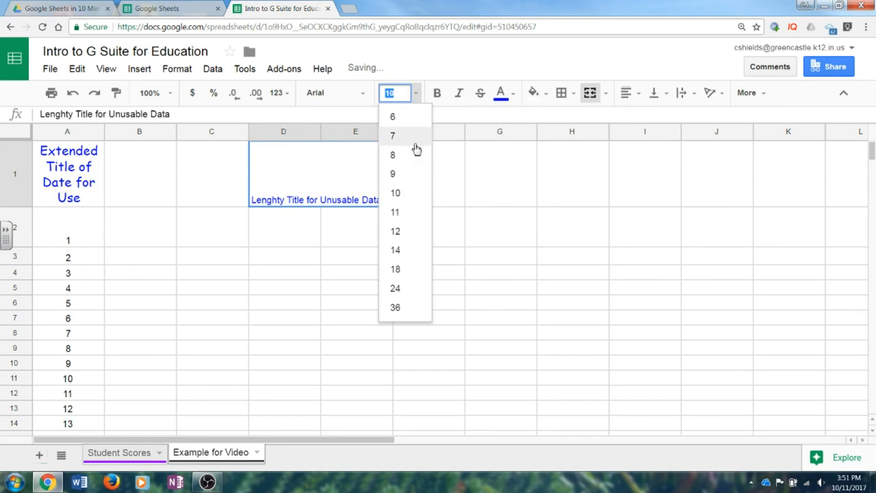
left_click(394, 250)
left_click(370, 97)
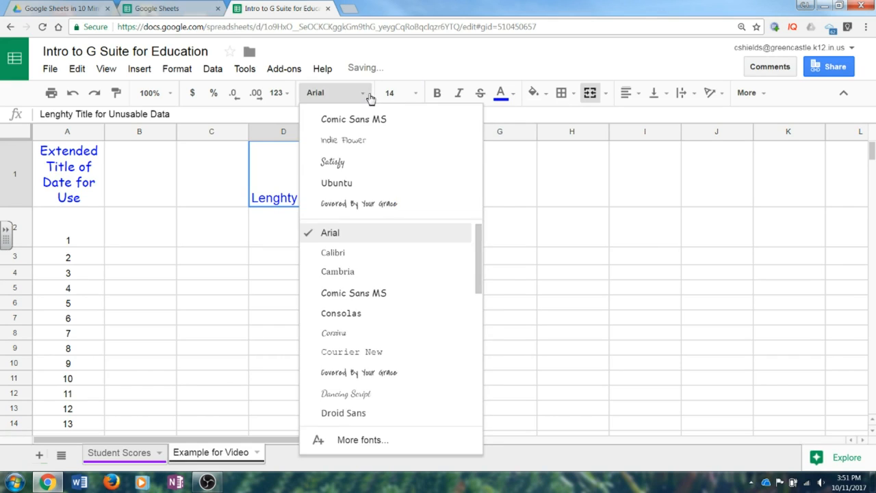
left_click(345, 120)
Fill the merged heading cell D1:E1 with yellow and wrap its text
left_click(537, 93)
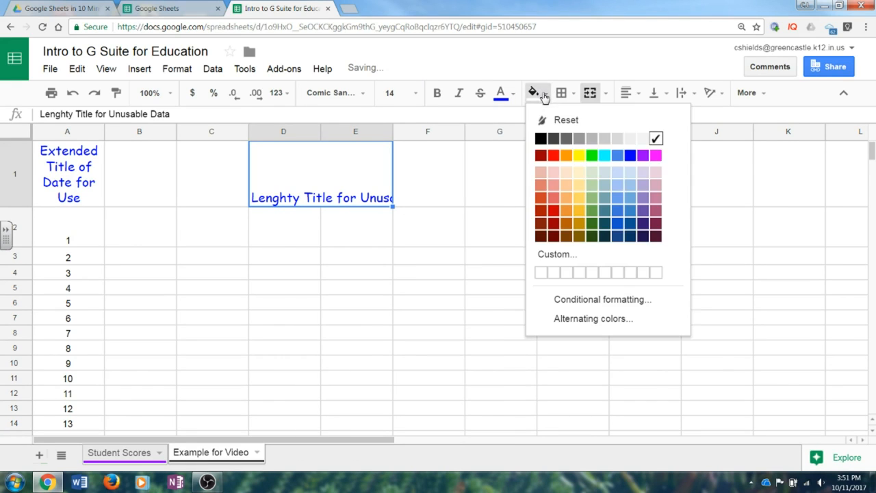
left_click(579, 155)
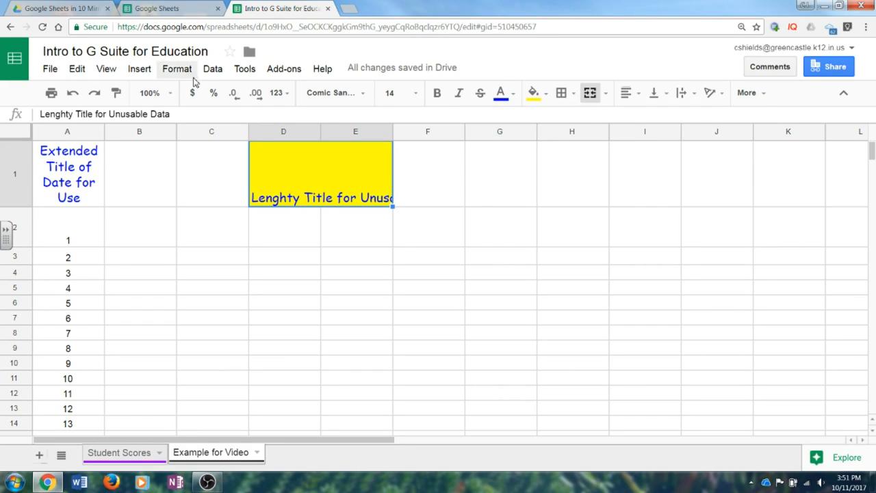
left_click(148, 71)
mouse_move(171, 71)
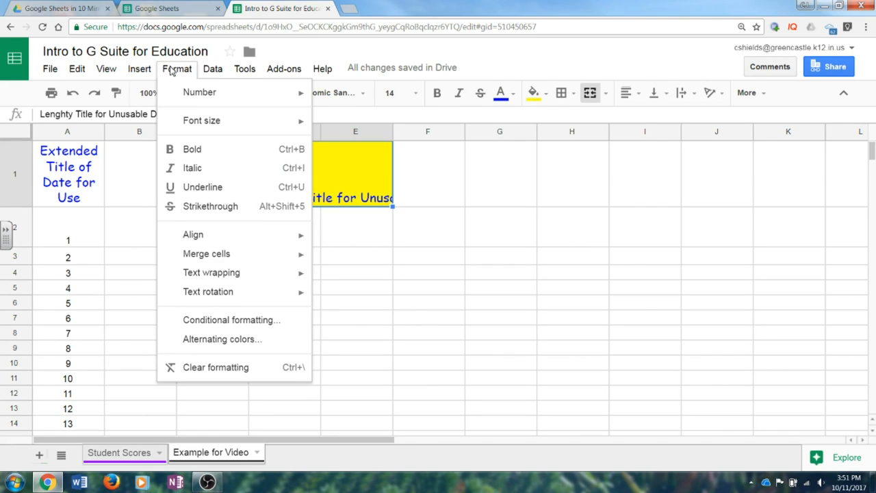
mouse_move(239, 263)
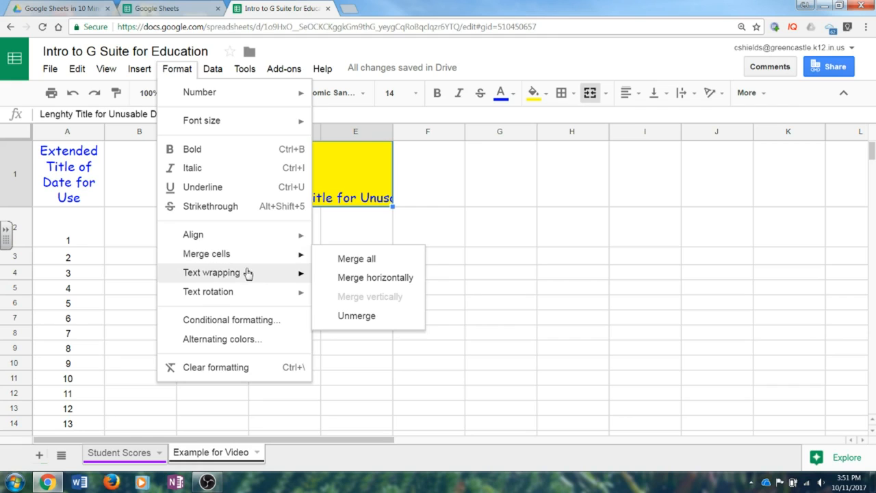
left_click(340, 295)
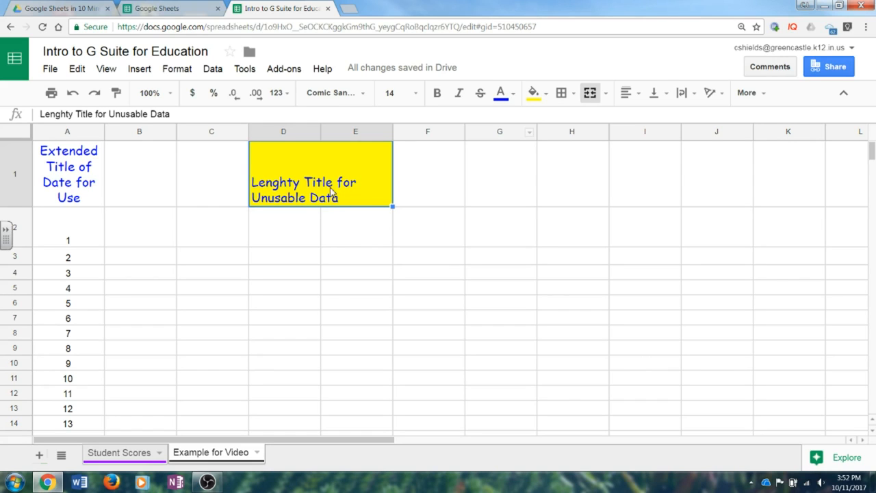
Align the heading in merged cell D1:E1 to the vertical middle and center it horizontally
left_click(672, 99)
left_click(676, 116)
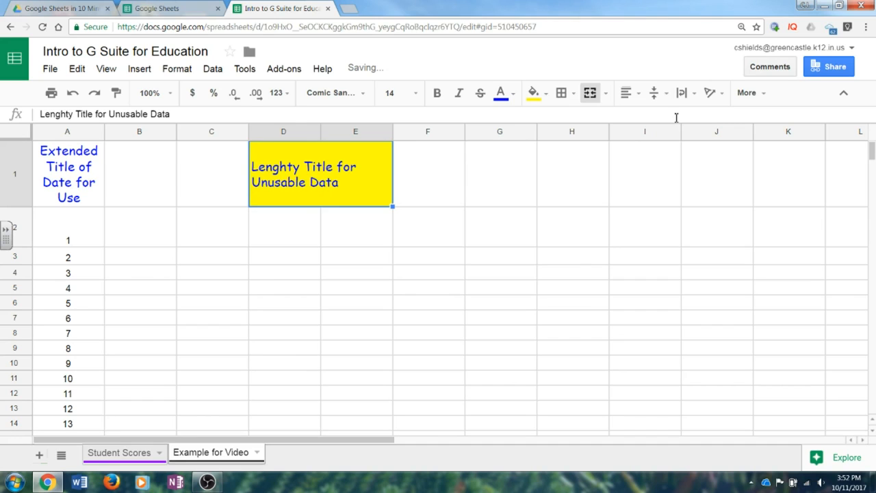
left_click(665, 99)
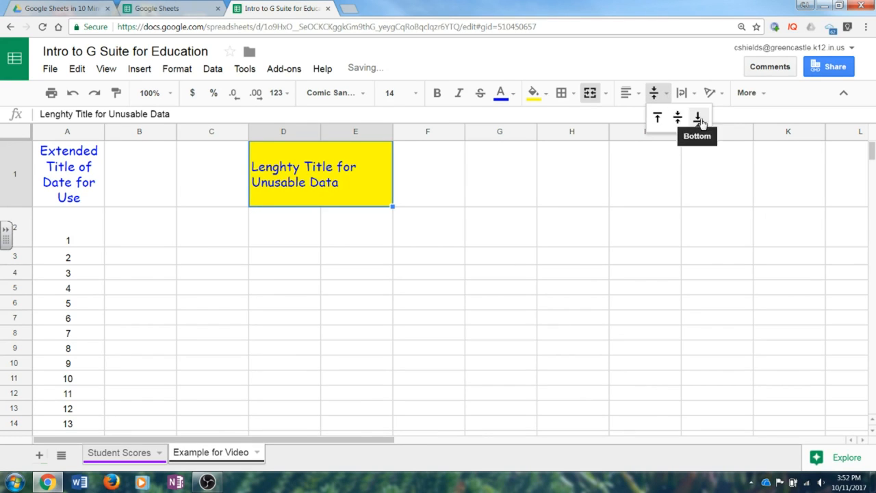
left_click(697, 115)
left_click(664, 97)
left_click(659, 117)
left_click(662, 94)
left_click(678, 118)
left_click(628, 93)
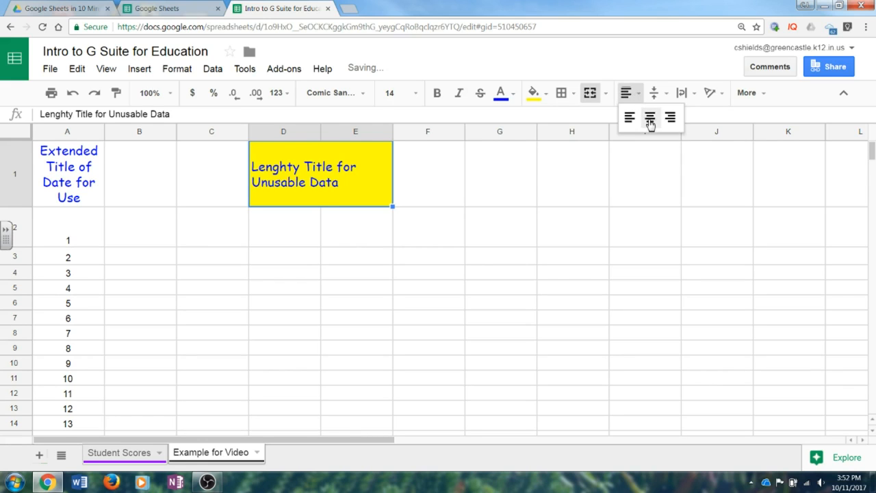
left_click(651, 118)
left_click(574, 193)
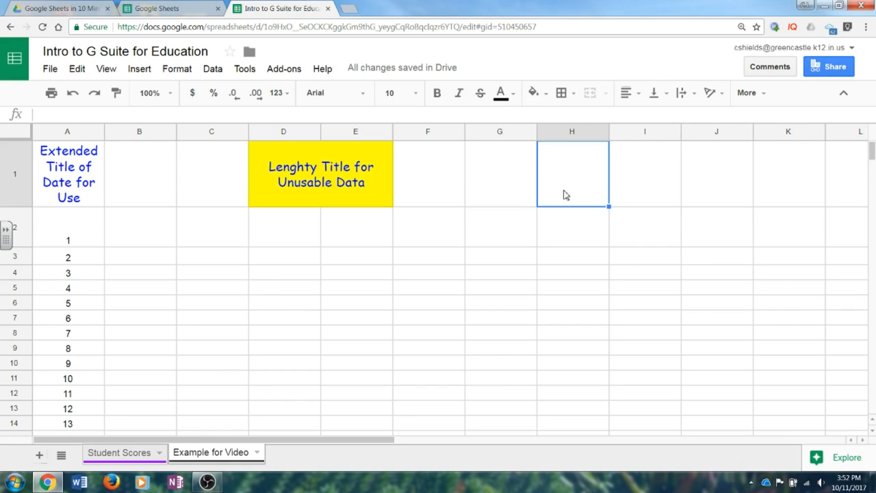
Add a thick solid black outer border around the merged heading cell D1:E1
left_click(302, 198)
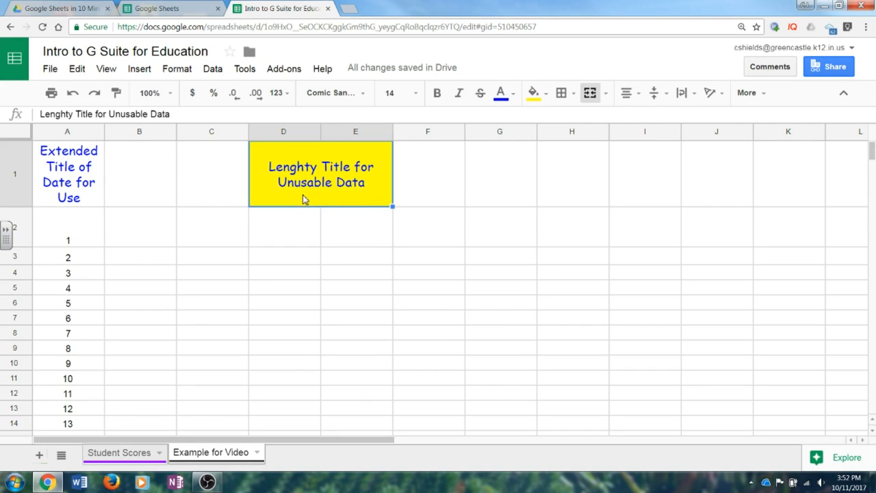
left_click(562, 94)
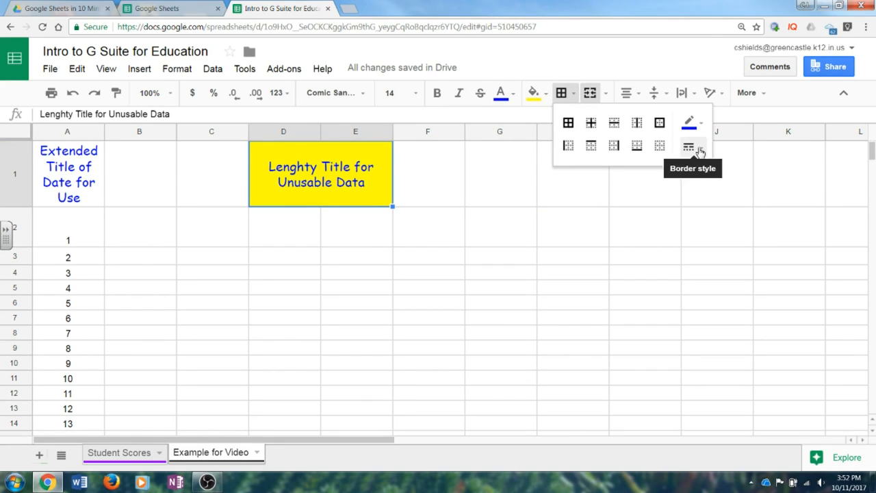
left_click(661, 124)
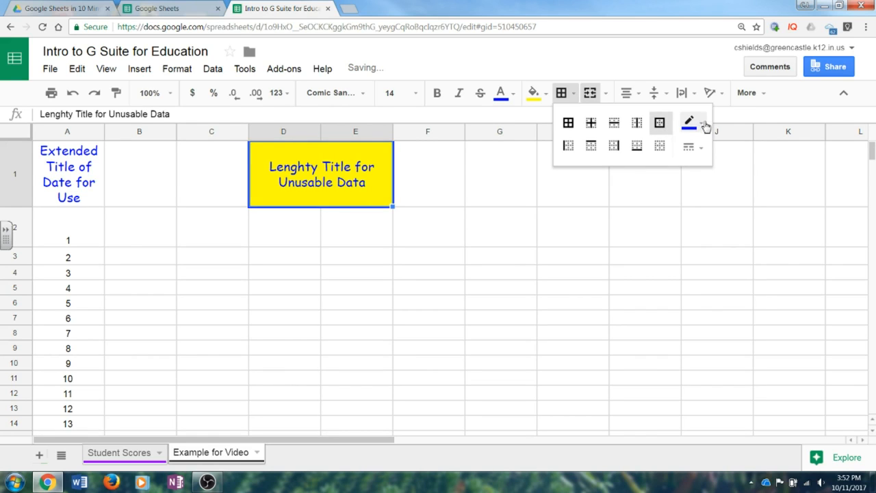
left_click(693, 123)
left_click(699, 167)
left_click(701, 150)
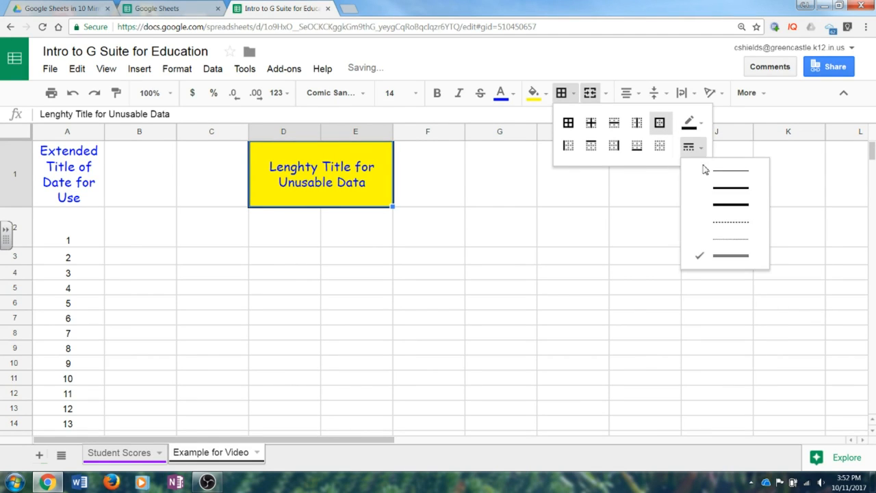
left_click(731, 205)
left_click(432, 223)
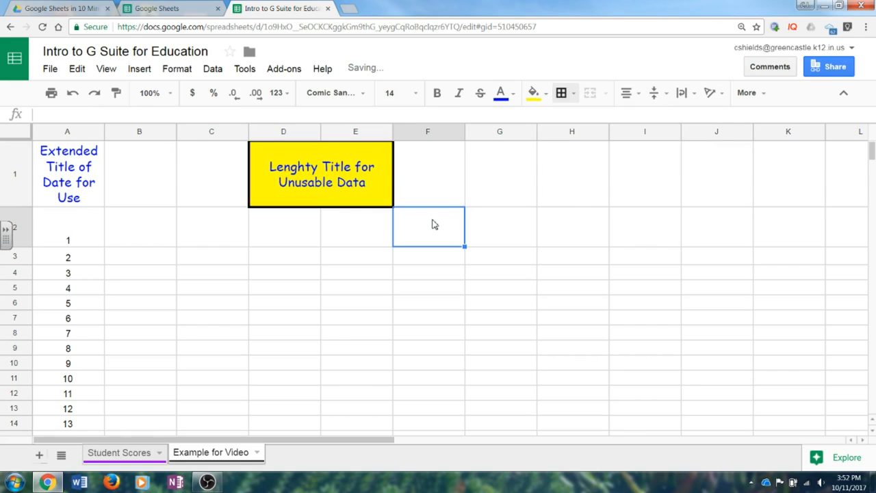
Add a purple double-line bottom border to the heading cell A1
left_click(54, 191)
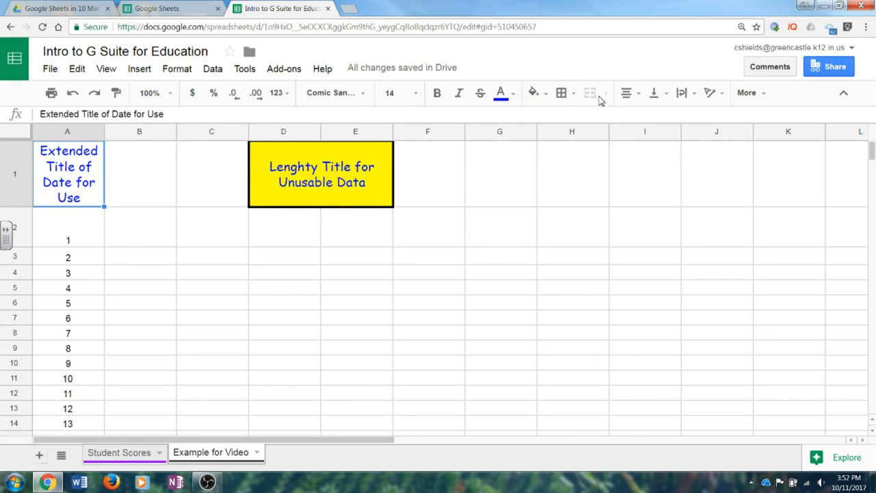
left_click(573, 96)
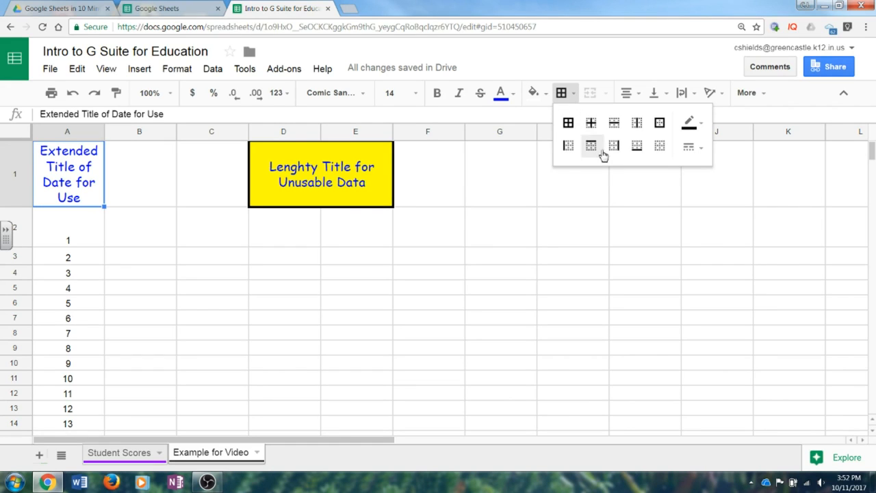
left_click(637, 150)
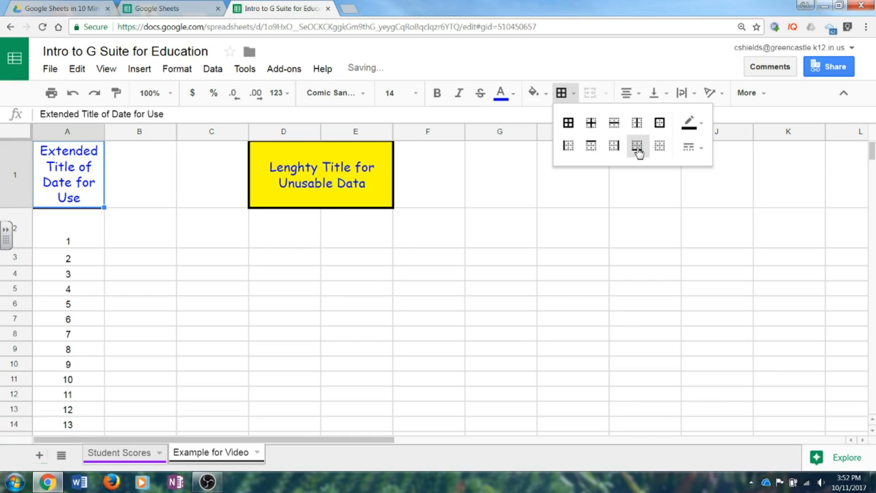
left_click(698, 148)
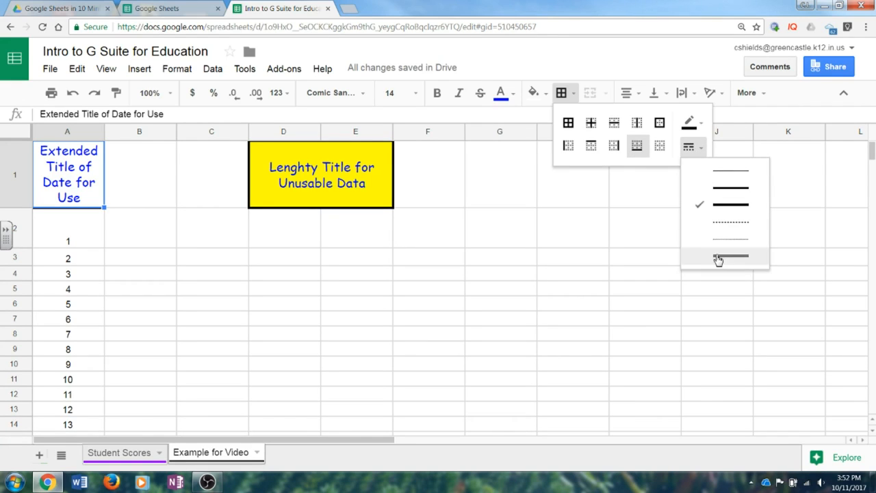
left_click(721, 258)
left_click(703, 128)
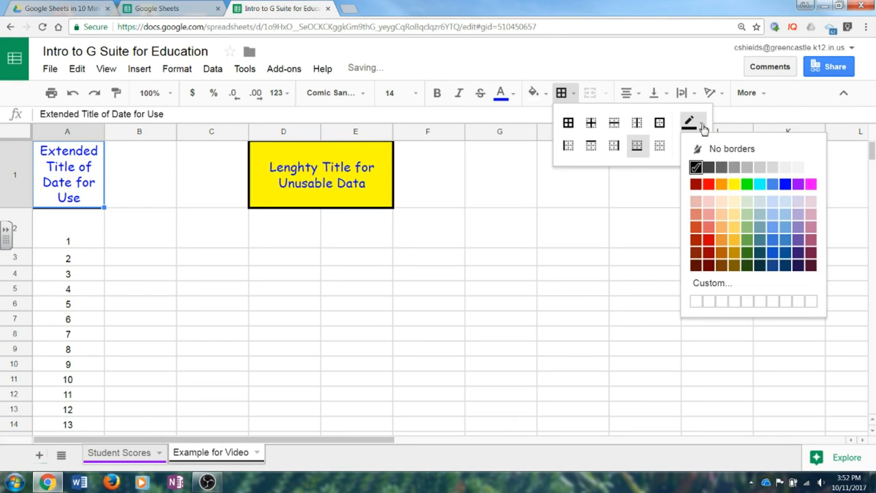
left_click(798, 184)
left_click(68, 240)
left_click(148, 240)
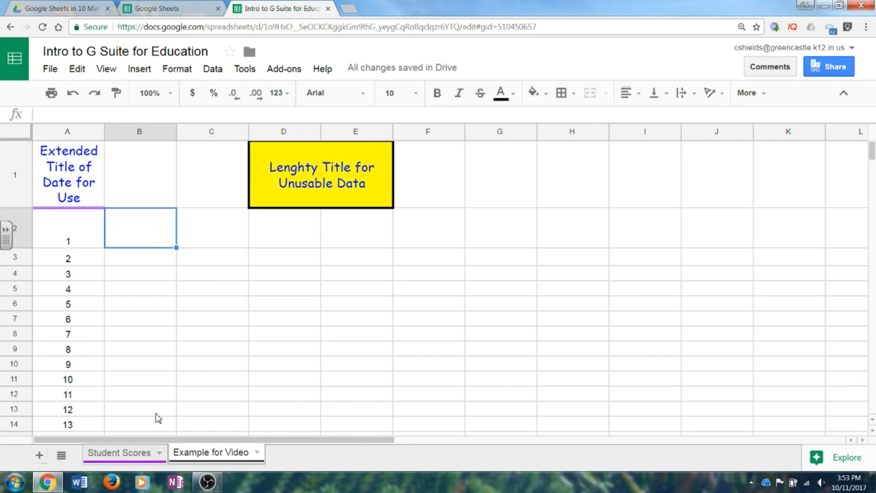
Open the Student Scores sheet and examine how its header row behaves across the list of quiz scores
left_click(140, 455)
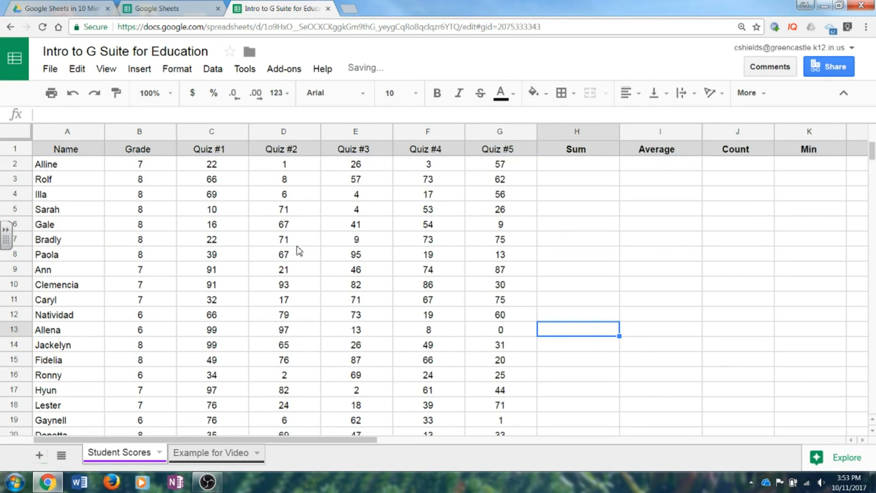
scroll(288, 277, "down", 5)
scroll(289, 279, "up", 5)
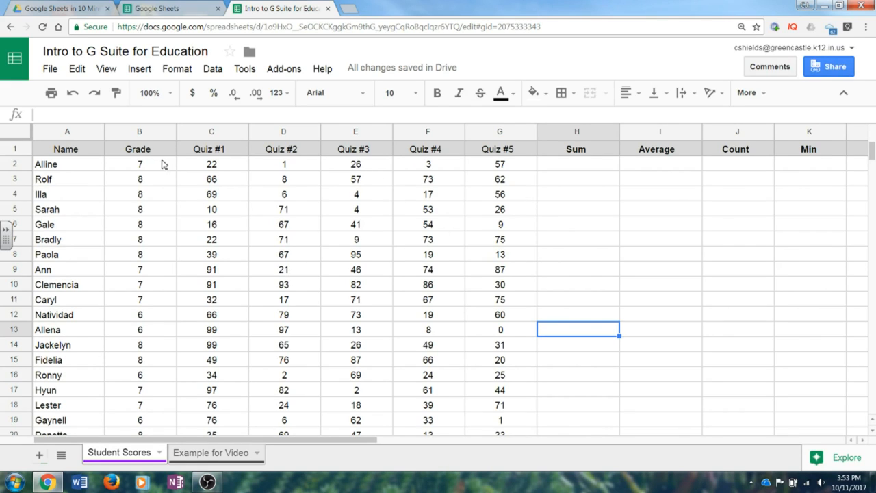
scroll(157, 294, "down", 2)
scroll(157, 294, "up", 2)
scroll(141, 248, "down", 2)
scroll(164, 269, "up", 2)
scroll(166, 273, "down", 6)
scroll(164, 275, "down", 3)
scroll(157, 285, "up", 3)
Freeze the first row of the Student Scores sheet and check the headers against the lower rows
left_click(107, 69)
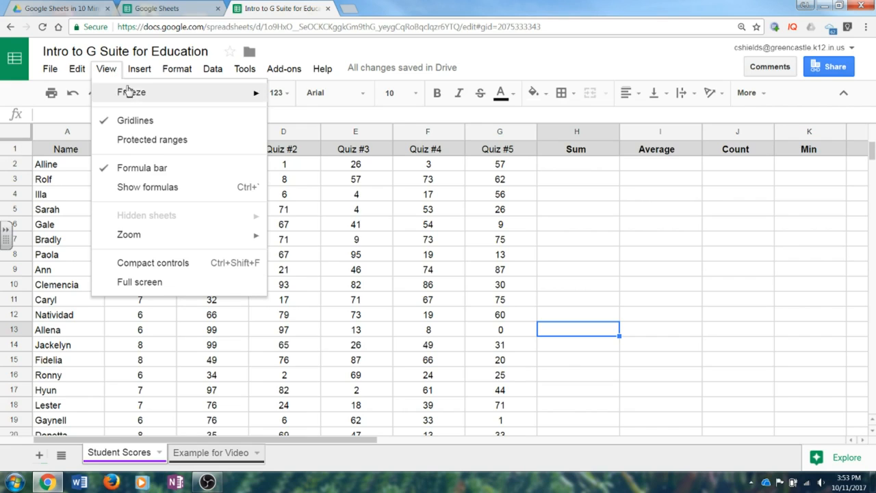
mouse_move(126, 92)
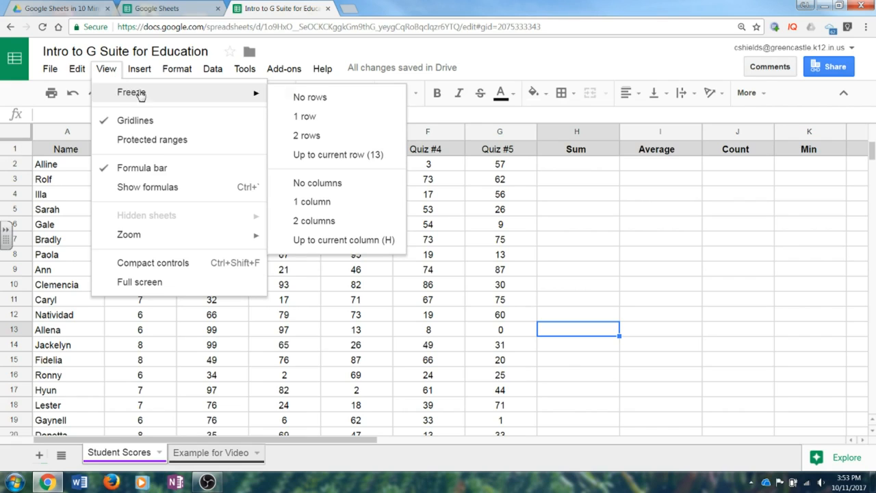
left_click(308, 116)
scroll(254, 212, "down", 4)
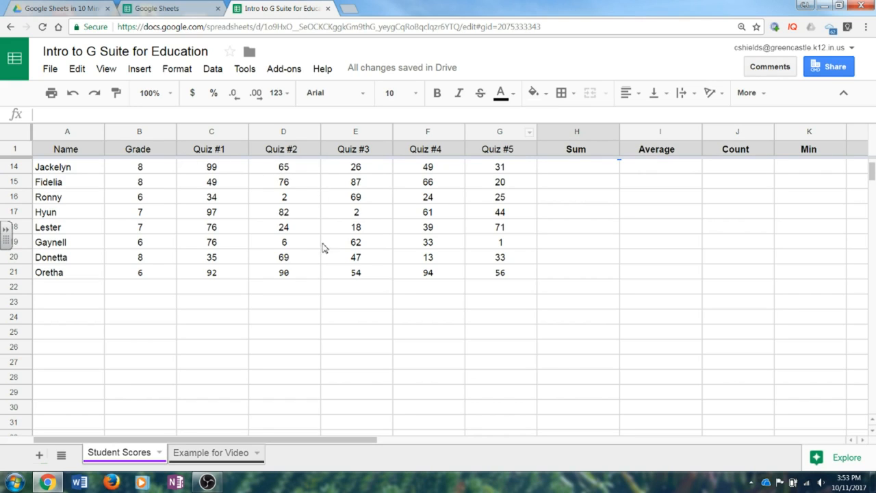
scroll(295, 260, "down", 2)
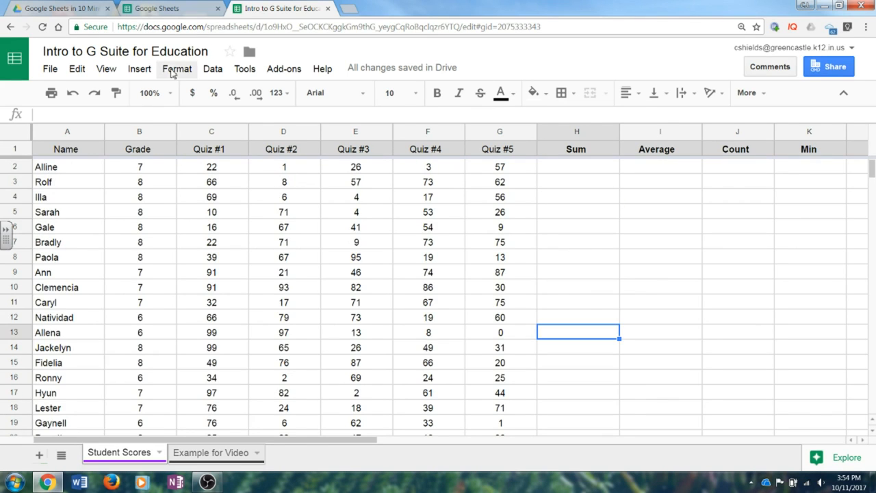
Freeze the first column of the Student Scores sheet and check the names against the far columns
left_click(140, 70)
mouse_move(166, 71)
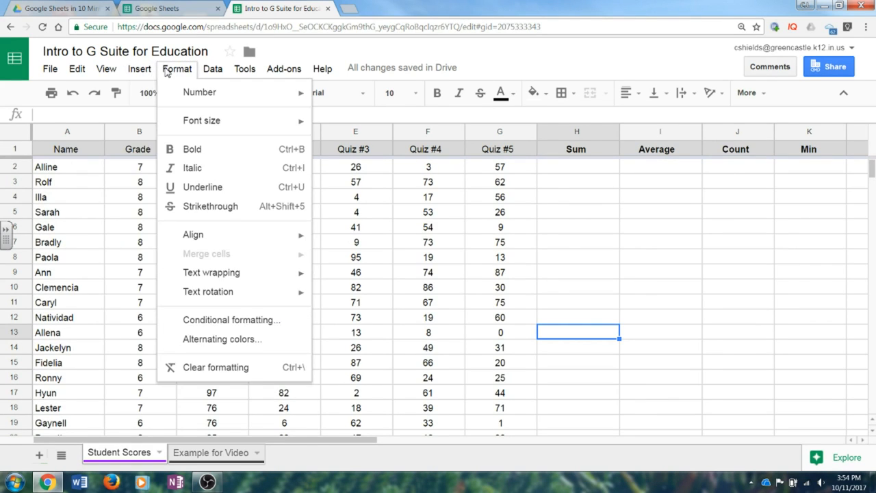
mouse_move(106, 69)
mouse_move(123, 98)
left_click(317, 200)
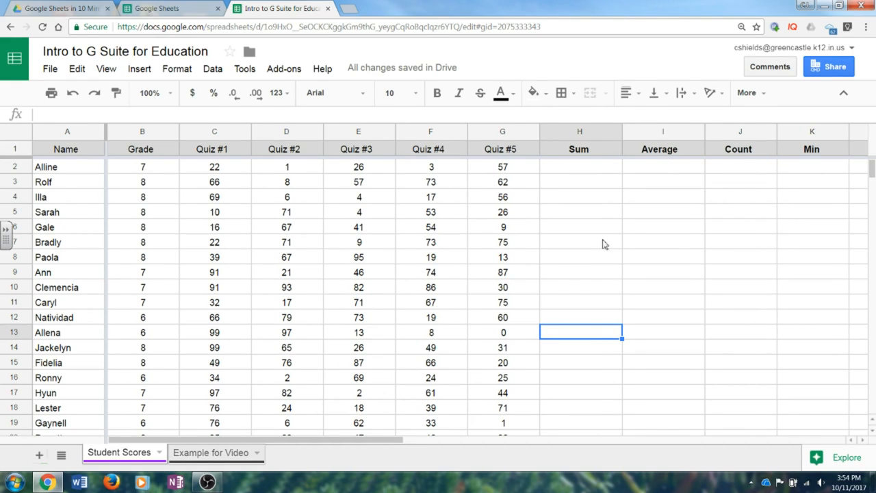
left_click_drag(327, 444, 597, 445)
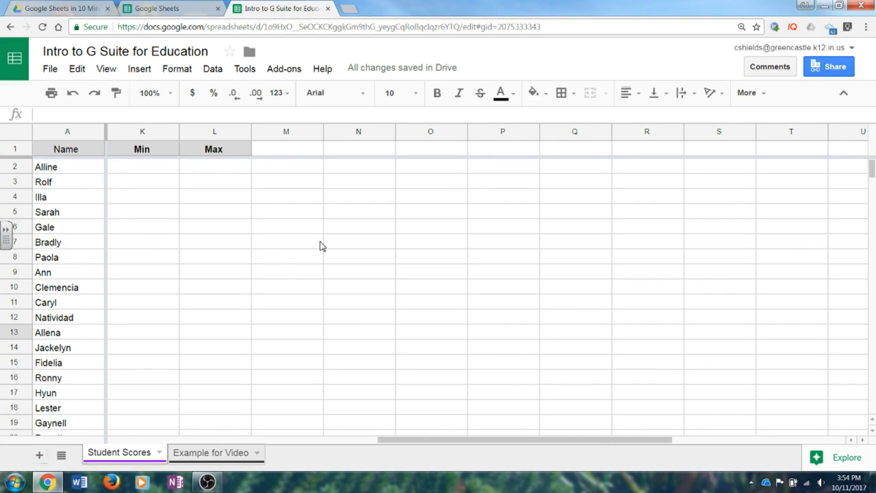
left_click_drag(550, 442, 2, 401)
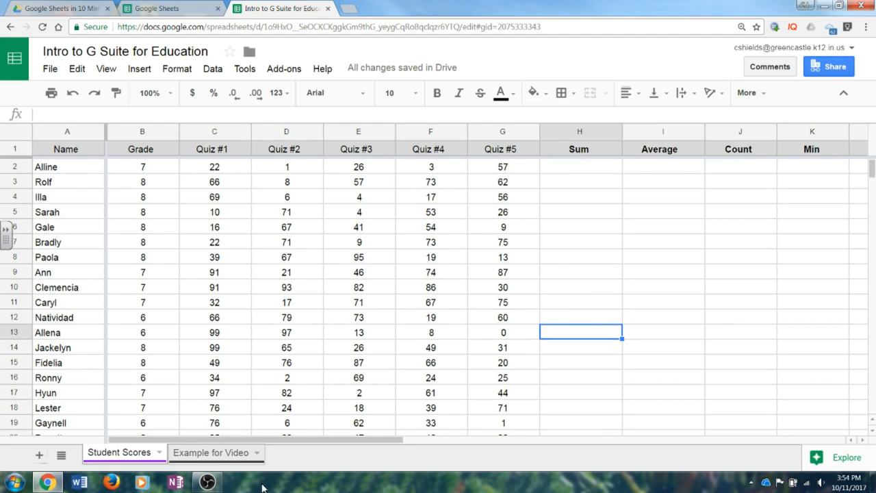
Delete the Example for Video sheet from the spreadsheet
left_click(228, 454)
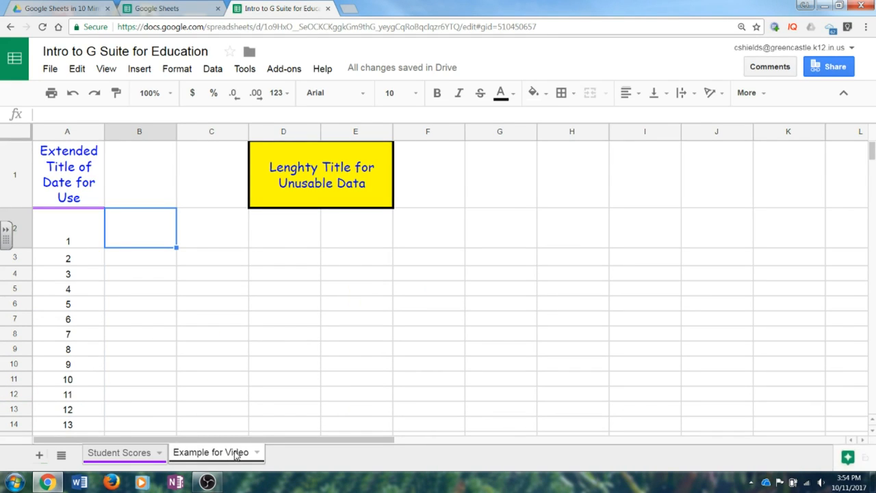
left_click(257, 453)
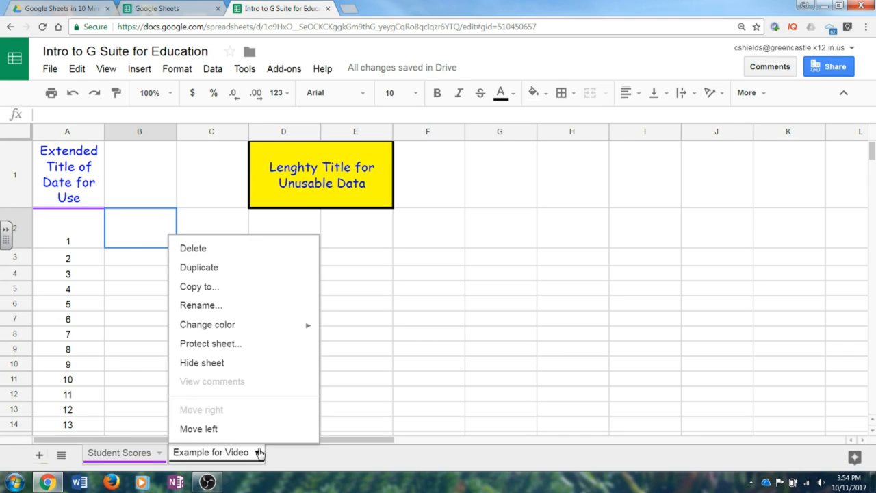
left_click(212, 250)
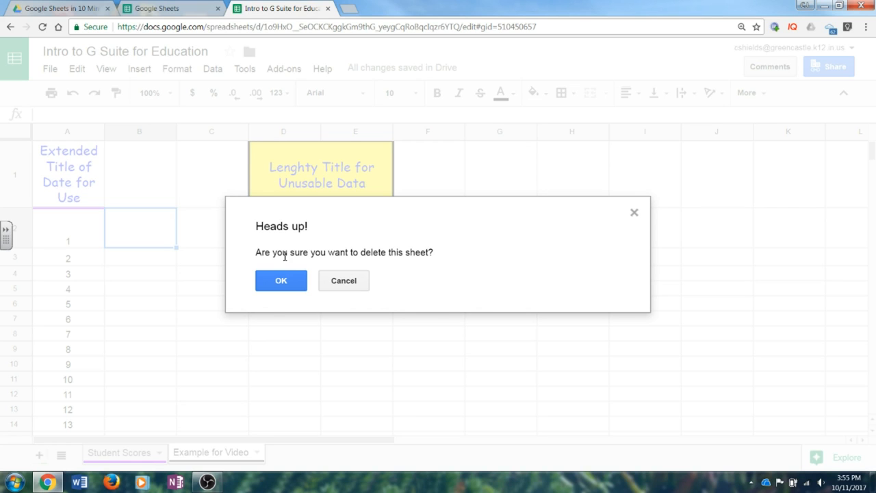
left_click(293, 282)
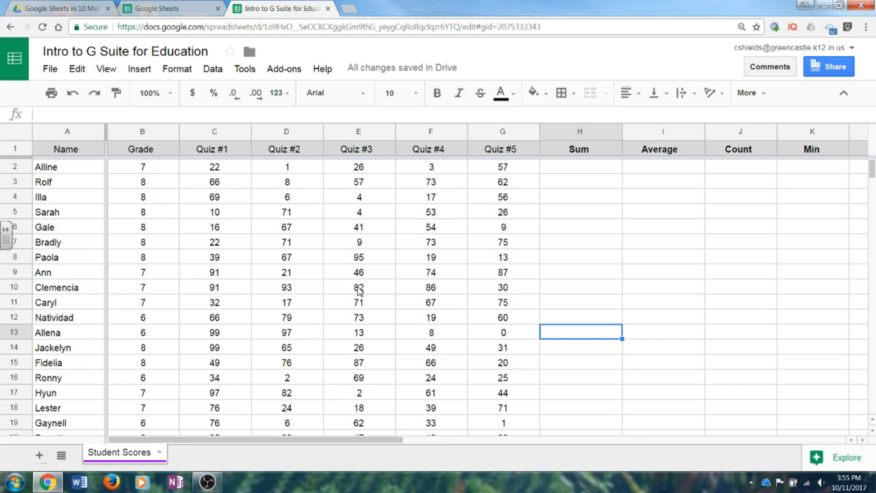
scroll(468, 245, "down", 1)
scroll(468, 244, "up", 1)
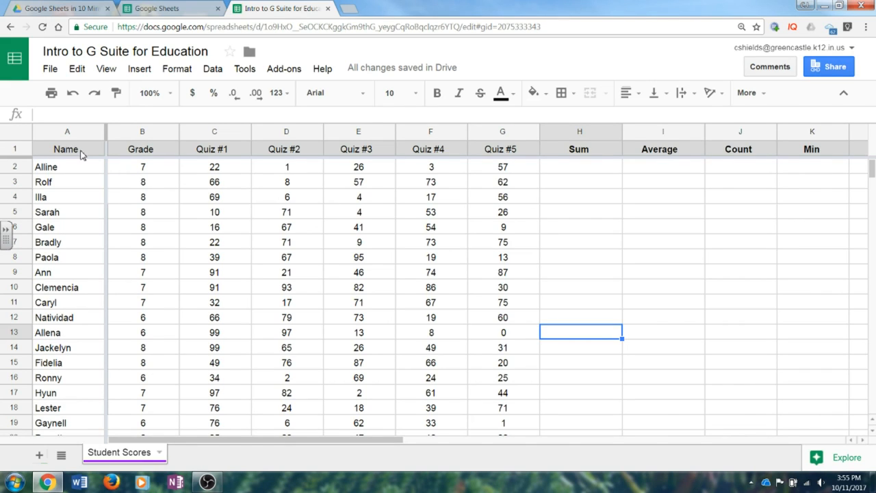
Protect the range A1:G21 of the Student Scores sheet, covering all names, grades and quiz scores
left_click_drag(77, 151, 515, 241)
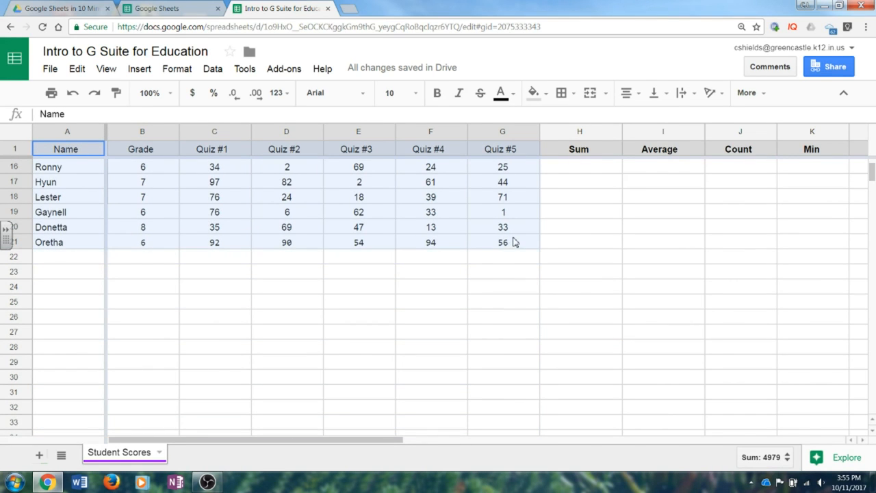
scroll(470, 290, "up", 5)
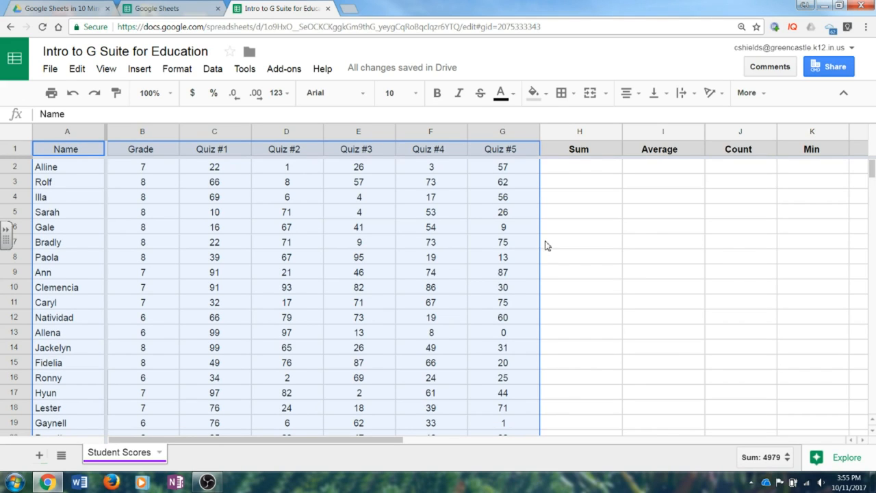
left_click(257, 75)
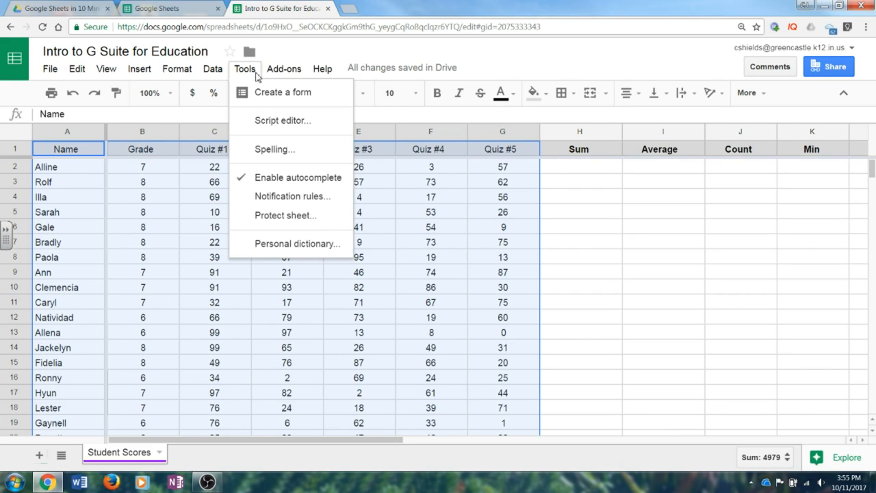
left_click(290, 217)
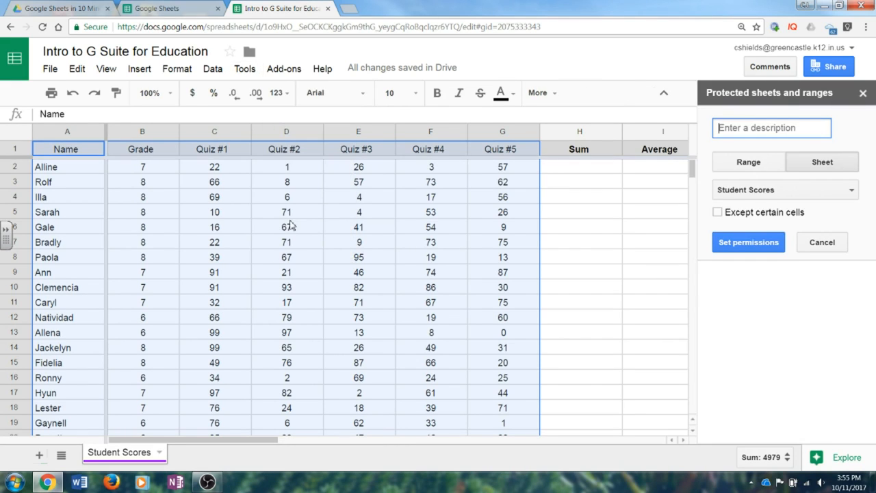
left_click(756, 167)
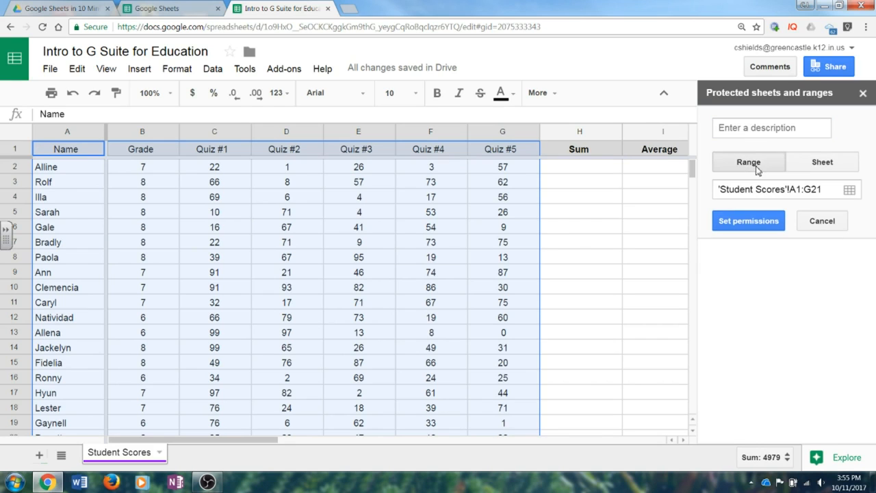
left_click(772, 222)
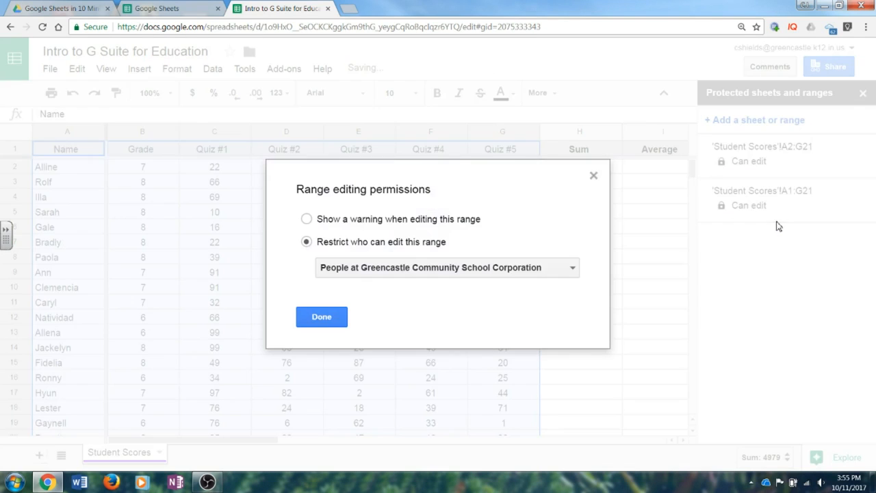
Restrict who can edit the protected range, trying Only you before choosing Custom with the listed editors
left_click(573, 273)
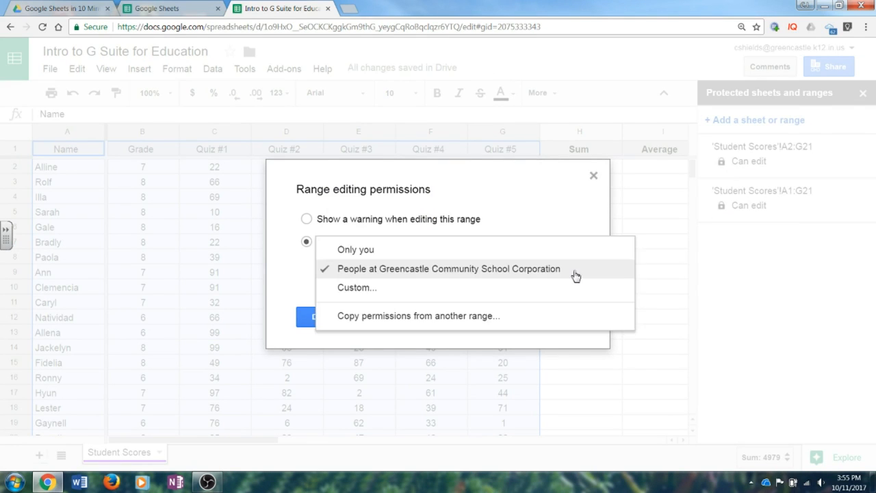
left_click(395, 250)
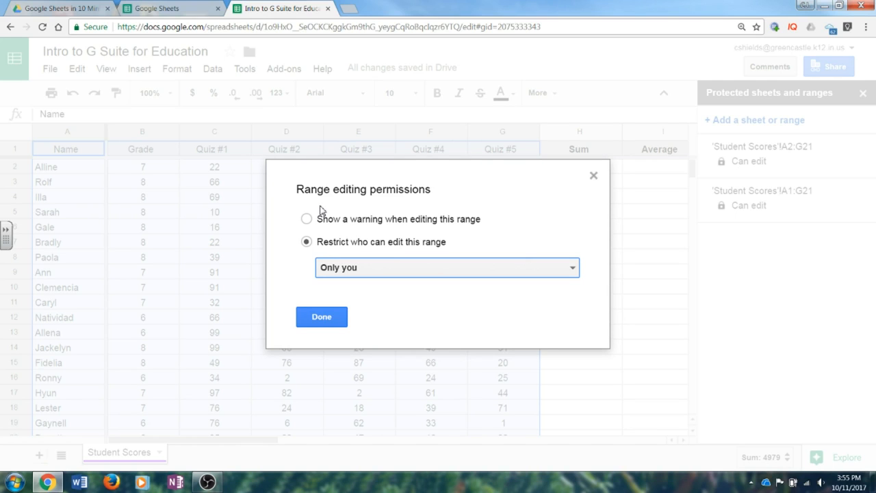
left_click(566, 272)
left_click(413, 308)
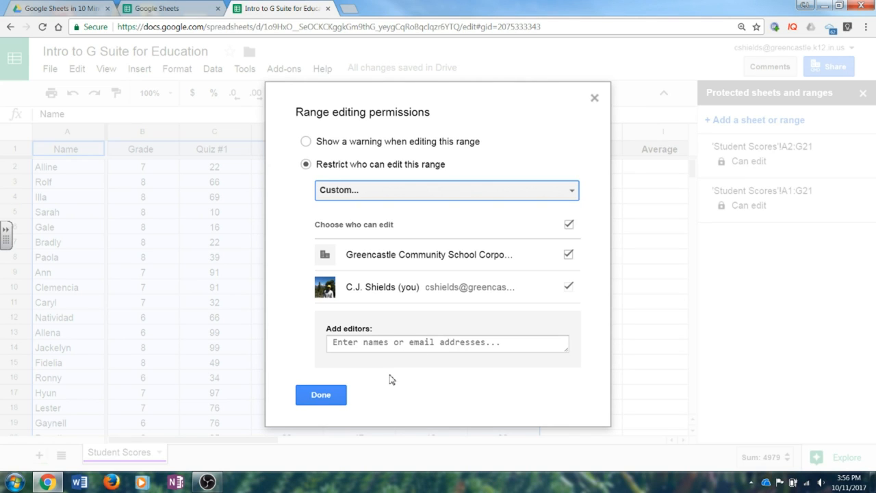
left_click(307, 401)
Try to remove the protection from range A2:G21 and close the list of protected ranges
left_click(827, 162)
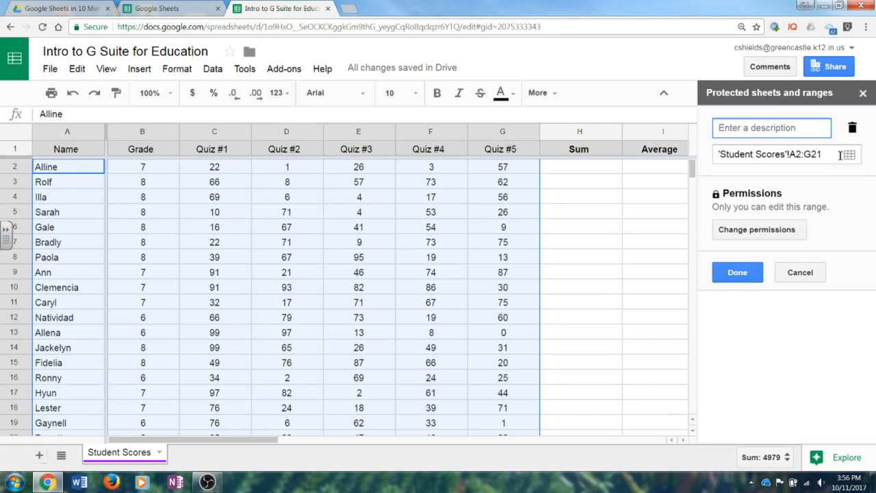
left_click(852, 129)
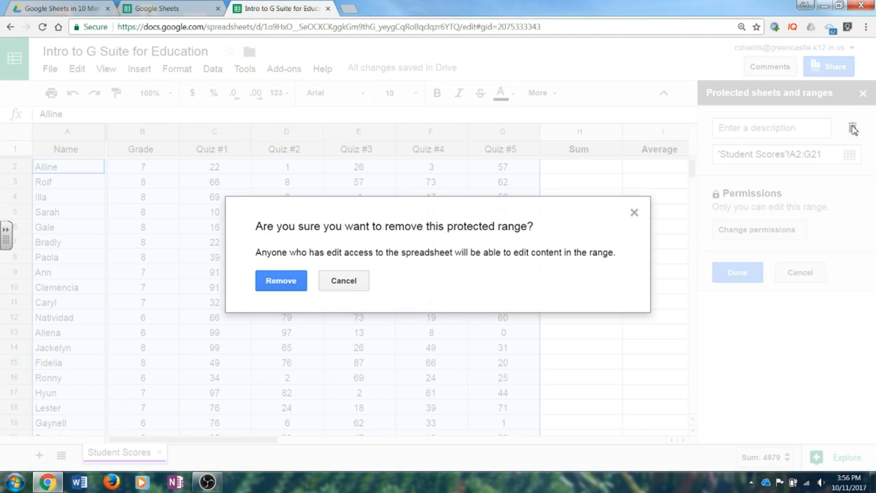
left_click(277, 284)
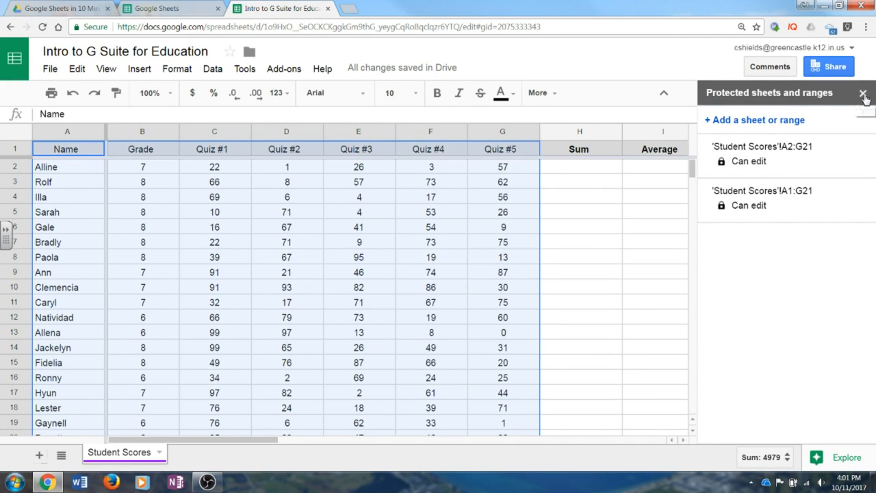
left_click(864, 95)
left_click(633, 245)
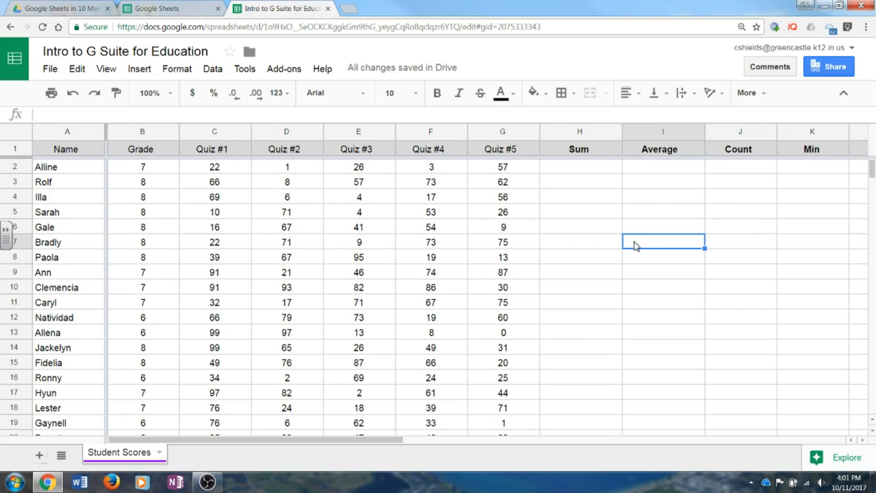
Remove the protections from ranges A1:G21 and A2:G21 of the Student Scores sheet
left_click(212, 65)
left_click(272, 203)
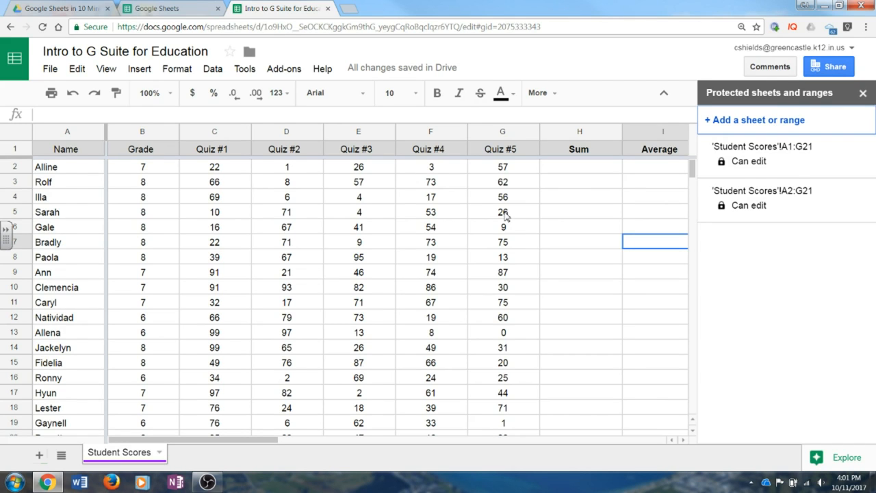
left_click(735, 162)
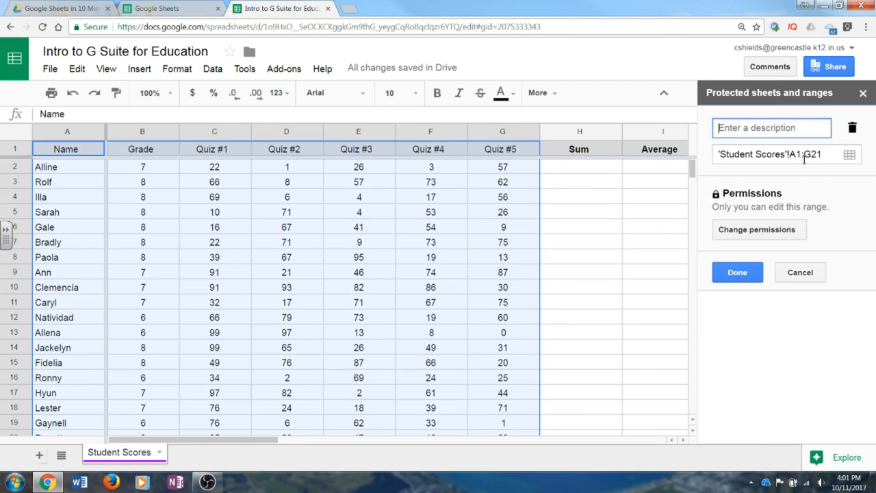
left_click(852, 128)
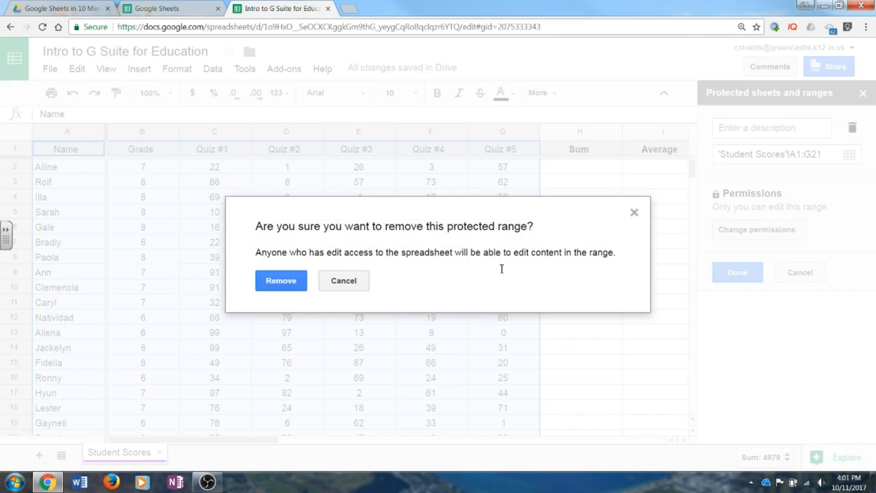
left_click(274, 286)
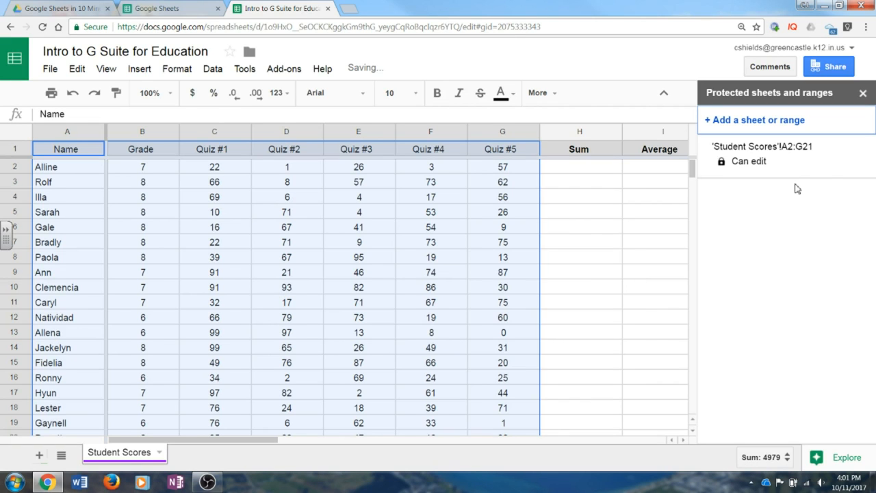
left_click(855, 162)
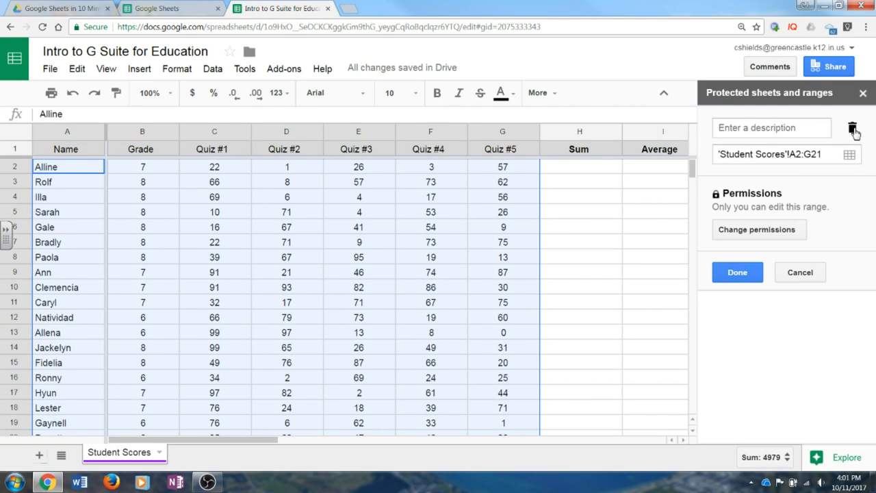
left_click(852, 128)
left_click(282, 281)
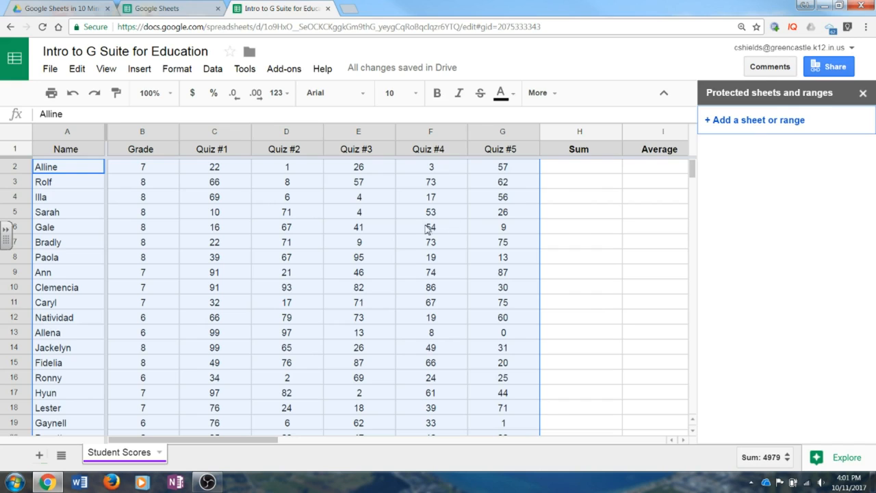
left_click(863, 93)
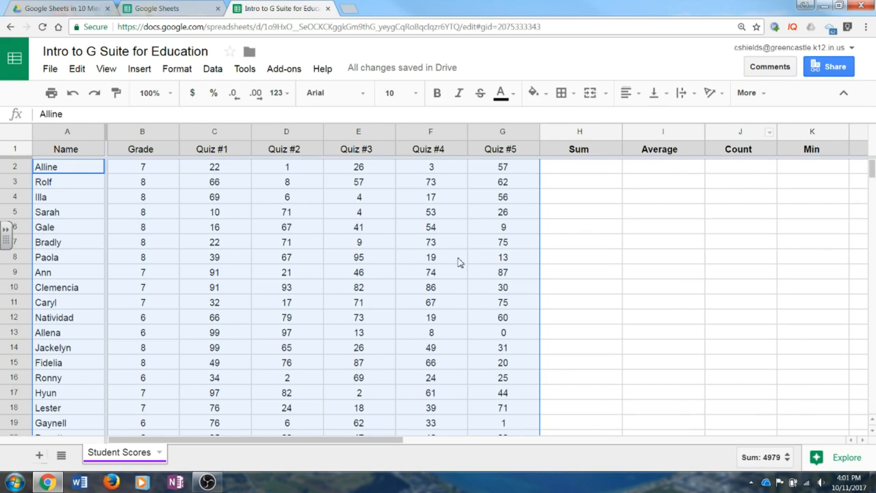
left_click(459, 262)
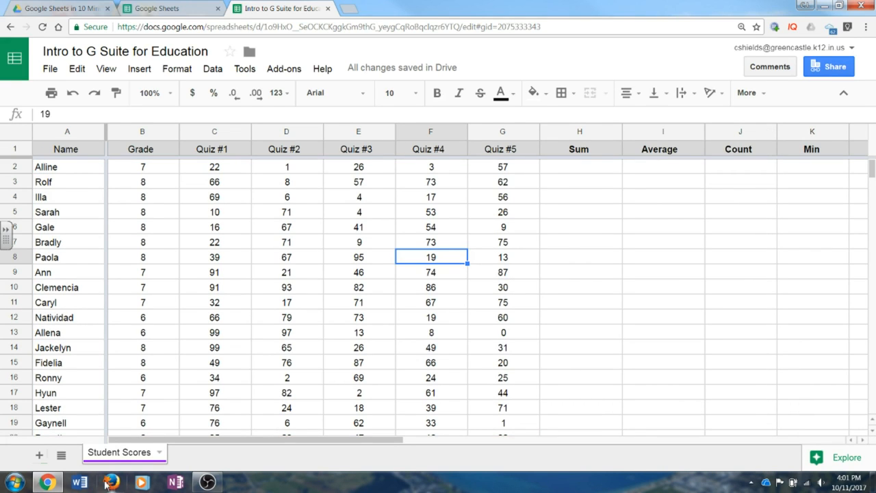
Duplicate the Student Scores sheet, rename the copy 2nd Period and compare the two sheets
left_click(159, 453)
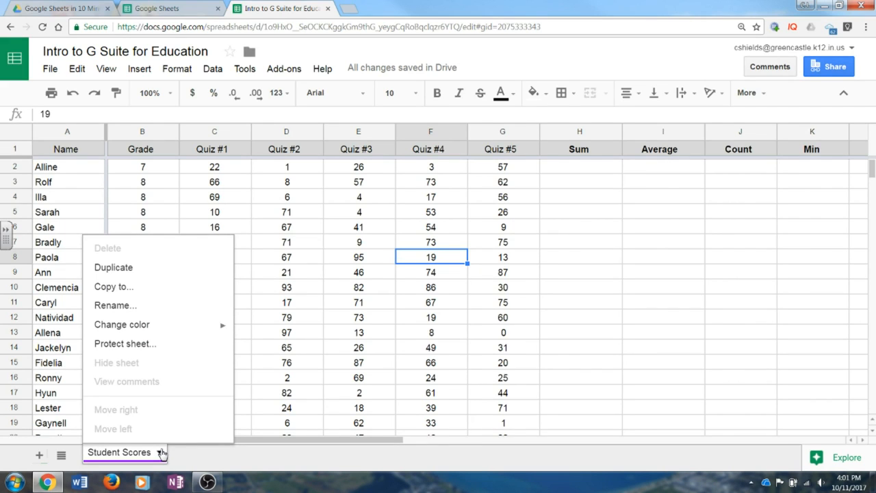
left_click(132, 271)
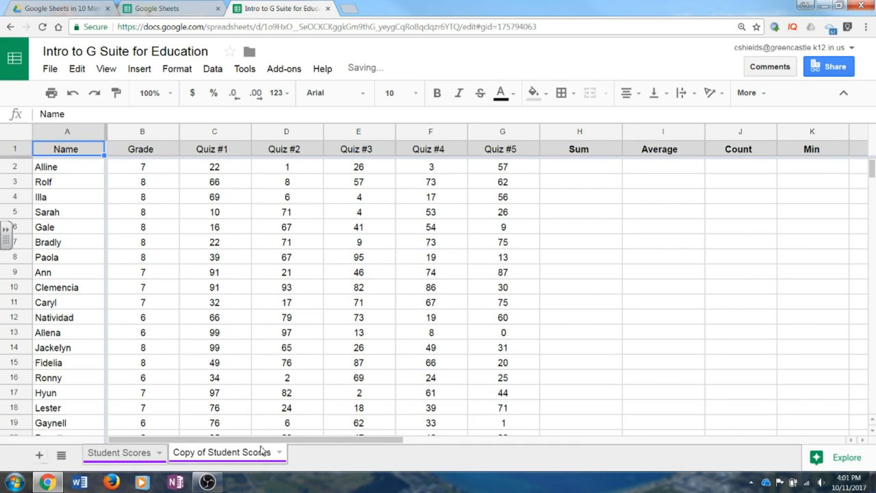
left_click(280, 453)
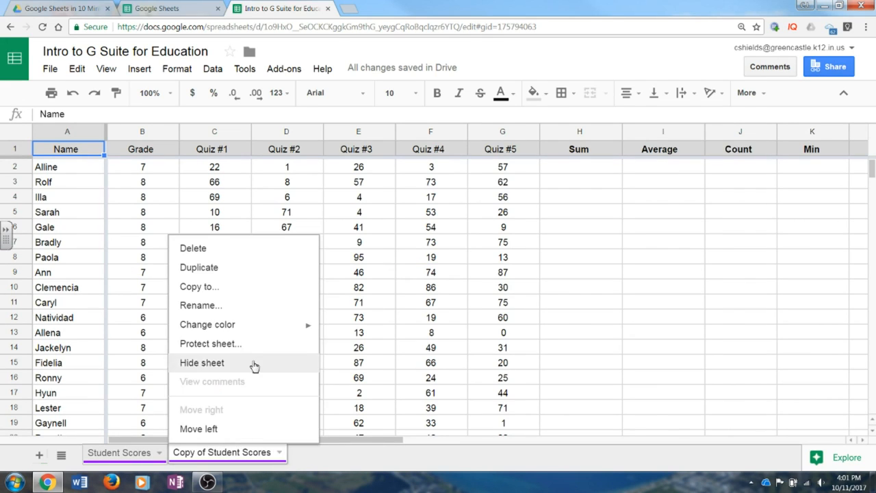
left_click(234, 308)
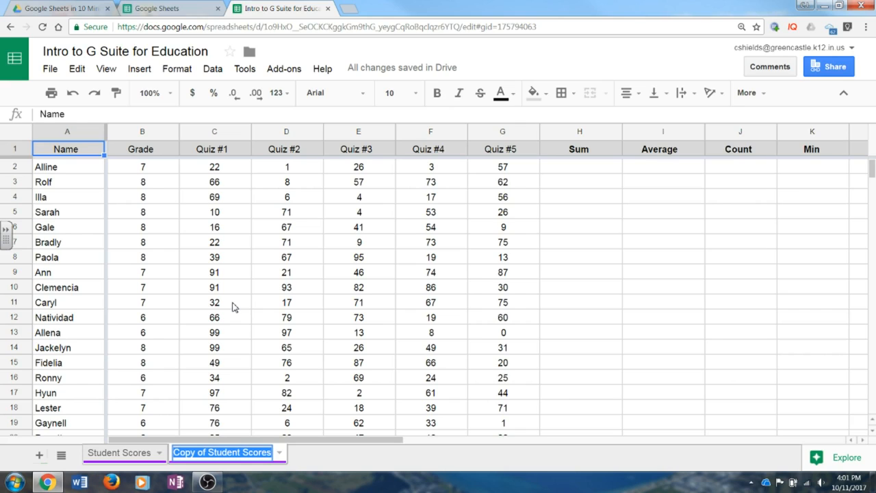
key("BackSpace")
type("2nd Period")
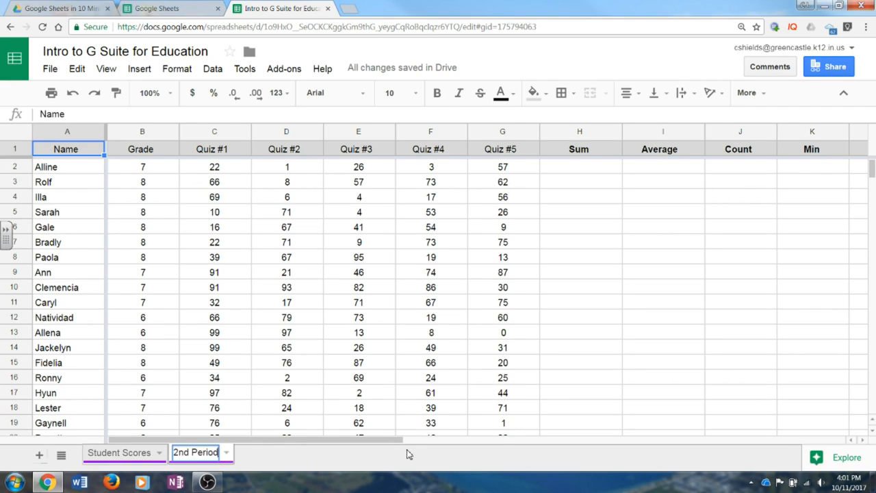
key("Return")
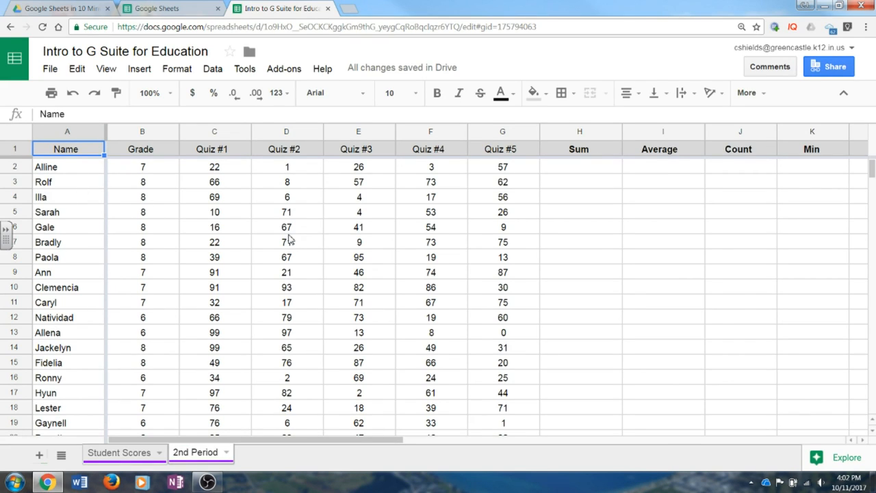
left_click(133, 454)
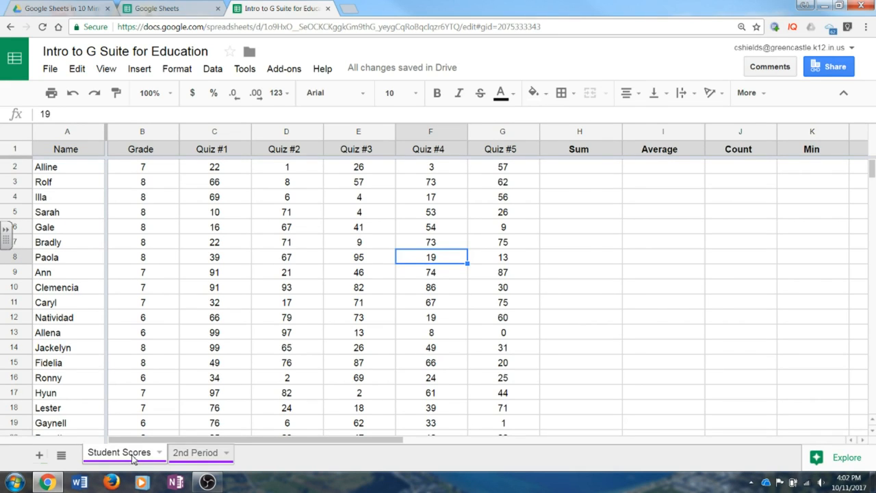
left_click(194, 453)
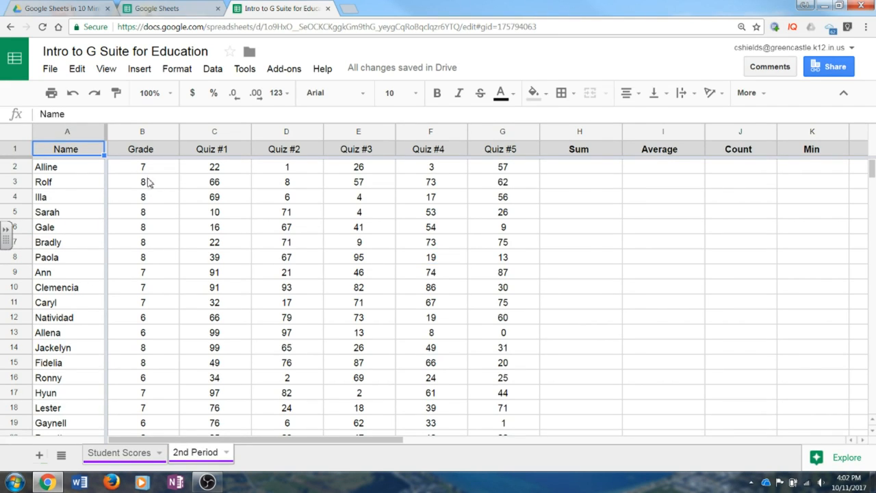
Select range A1:G21 on the 2nd Period sheet and set up a range sort that treats the first row as a header
left_click(91, 171)
left_click_drag(84, 150, 503, 333)
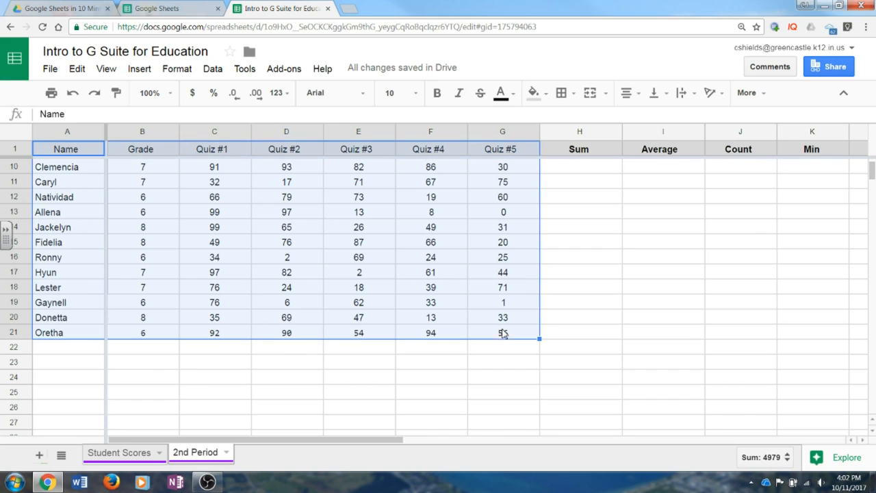
scroll(440, 313, "up", 3)
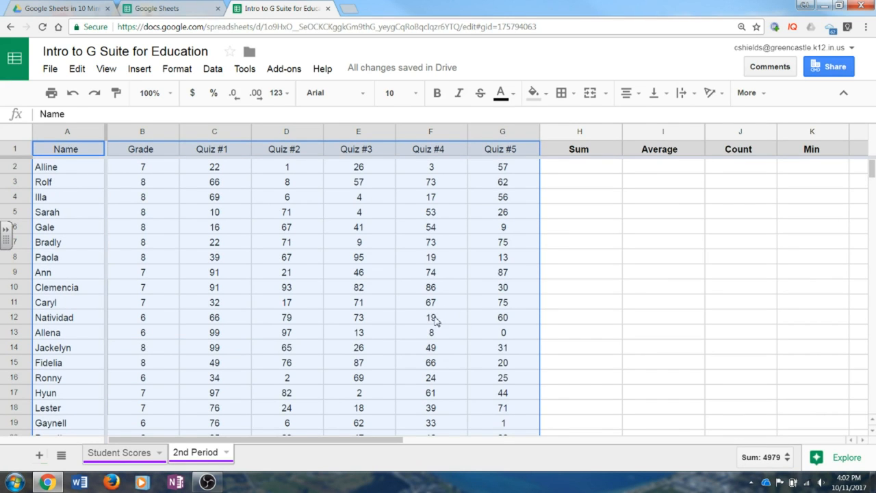
left_click(209, 71)
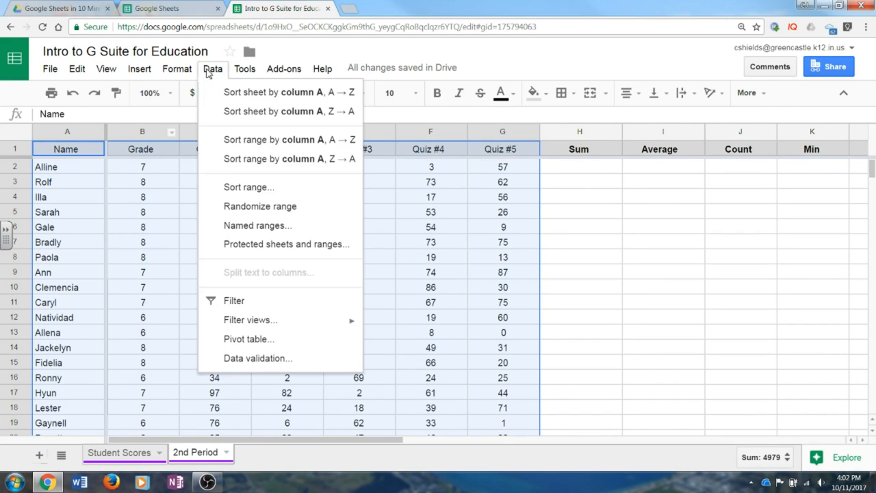
left_click(249, 186)
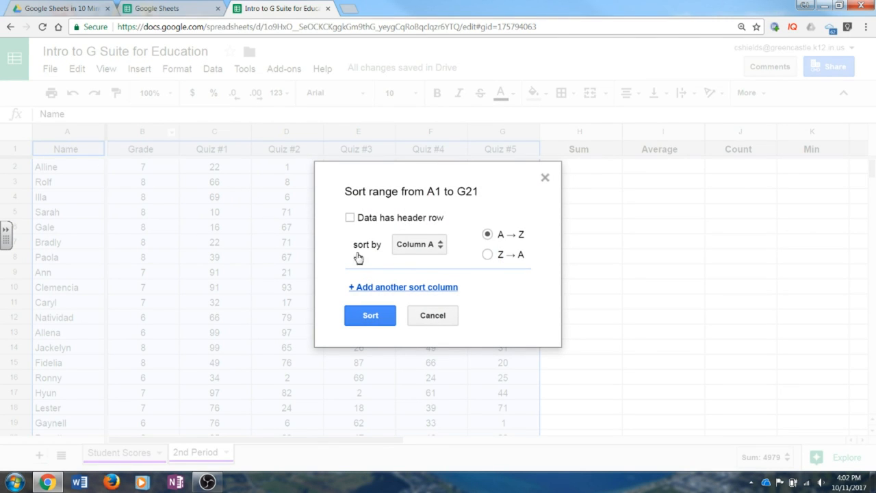
left_click(368, 223)
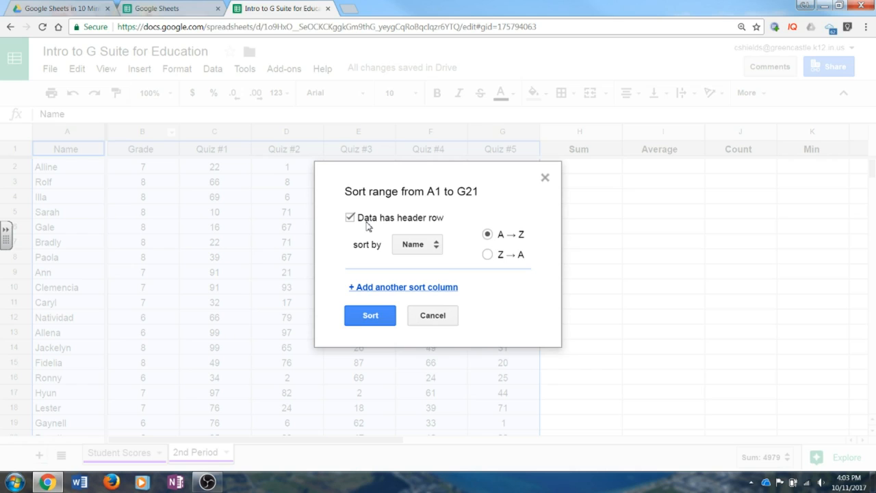
Sort the range by Grade A → Z, with Name A → Z as the second sort column, and look through the rows
left_click(438, 249)
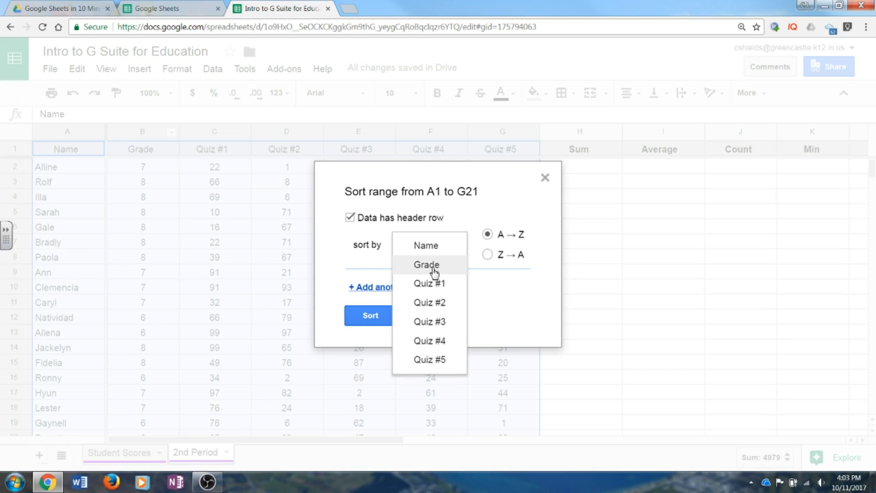
left_click(433, 265)
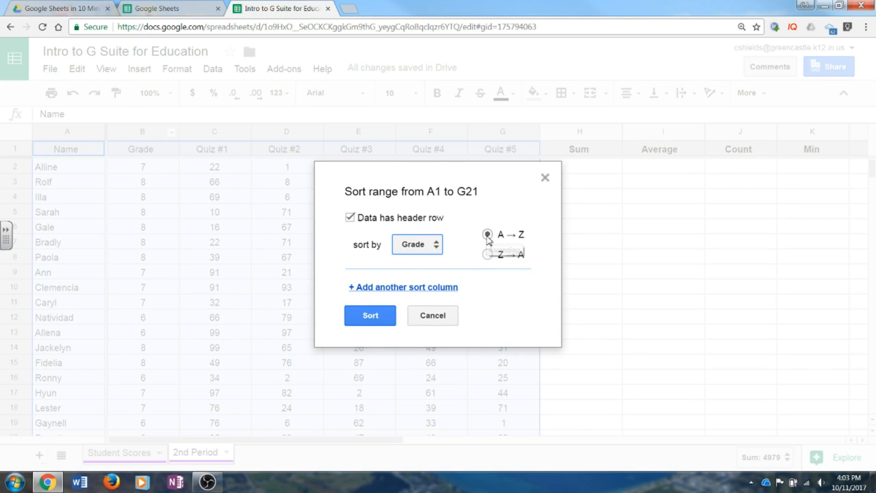
left_click(420, 288)
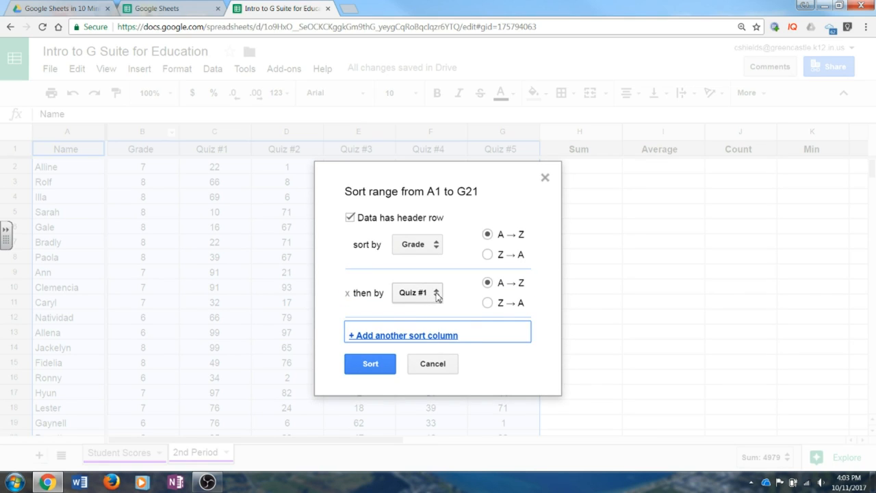
left_click(433, 296)
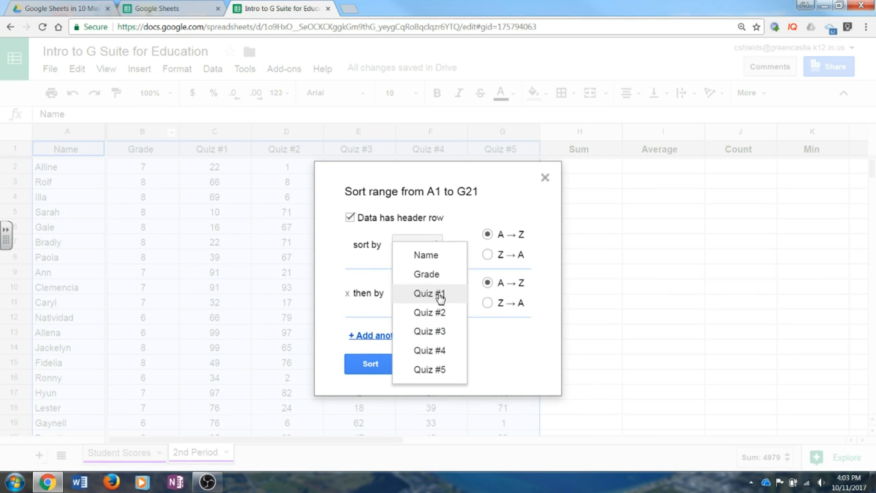
left_click(432, 257)
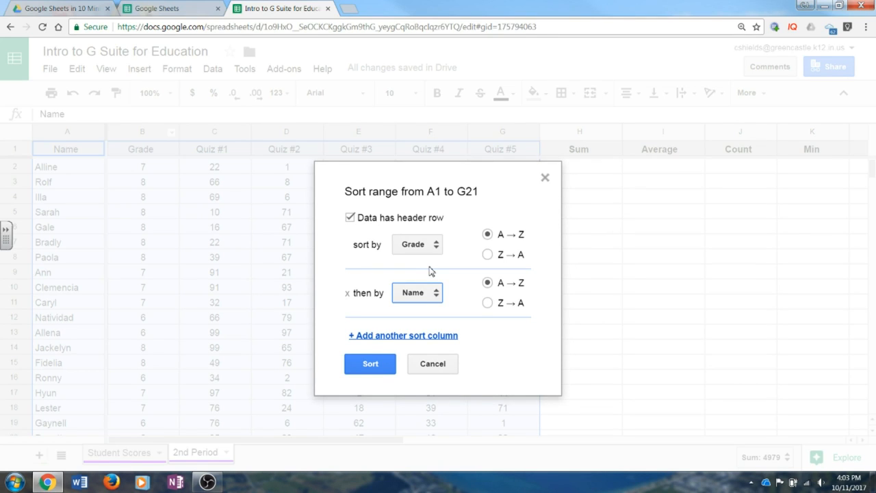
left_click(383, 370)
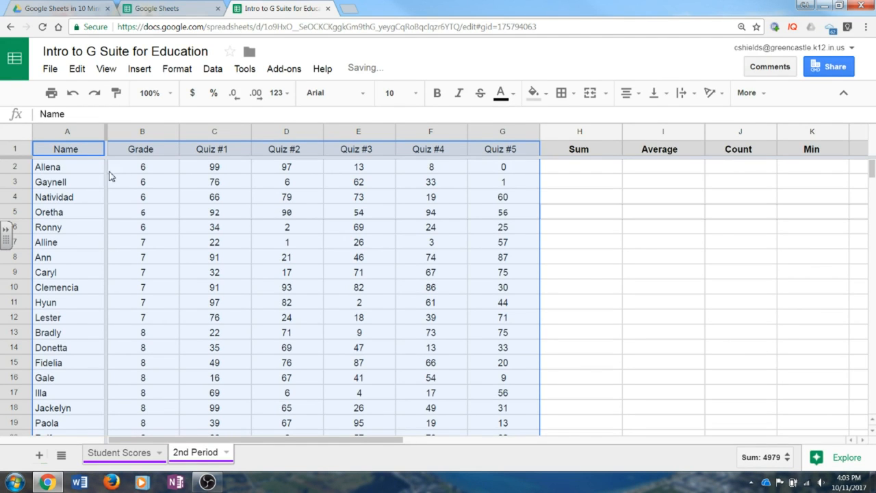
scroll(175, 356, "down", 2)
scroll(172, 356, "up", 2)
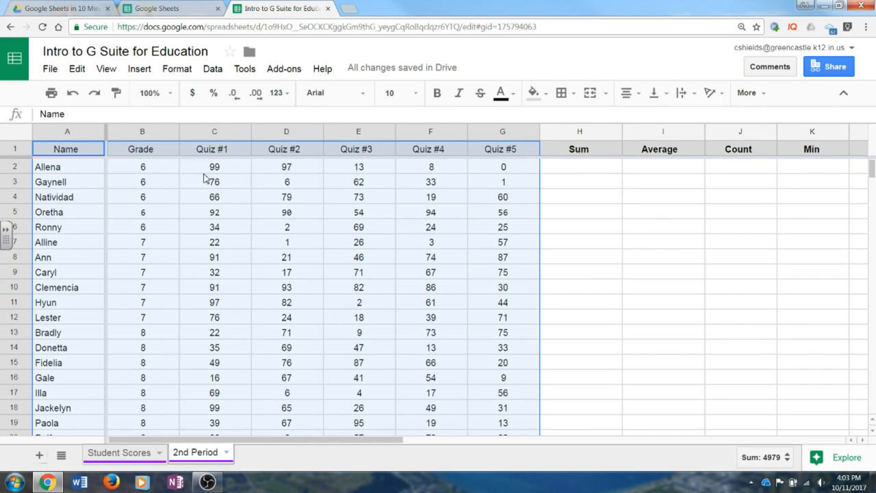
Undo the sort to review the original row order, and redo it
left_click(73, 92)
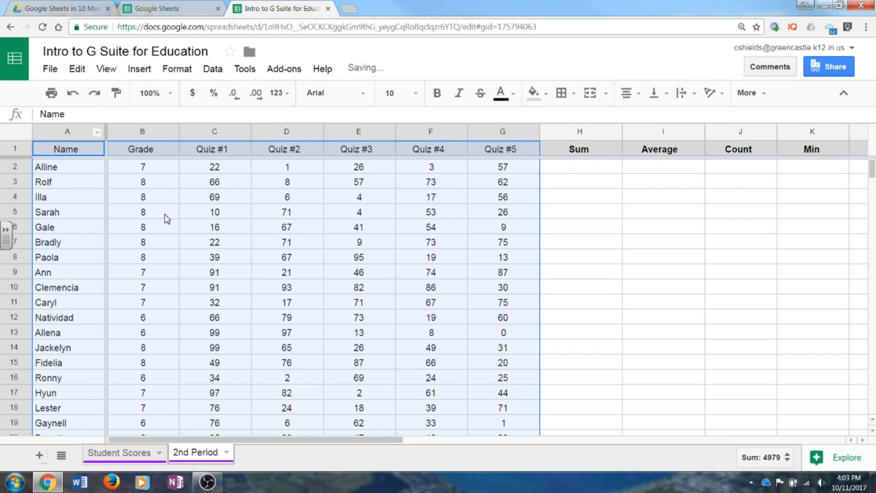
scroll(72, 301, "down", 1)
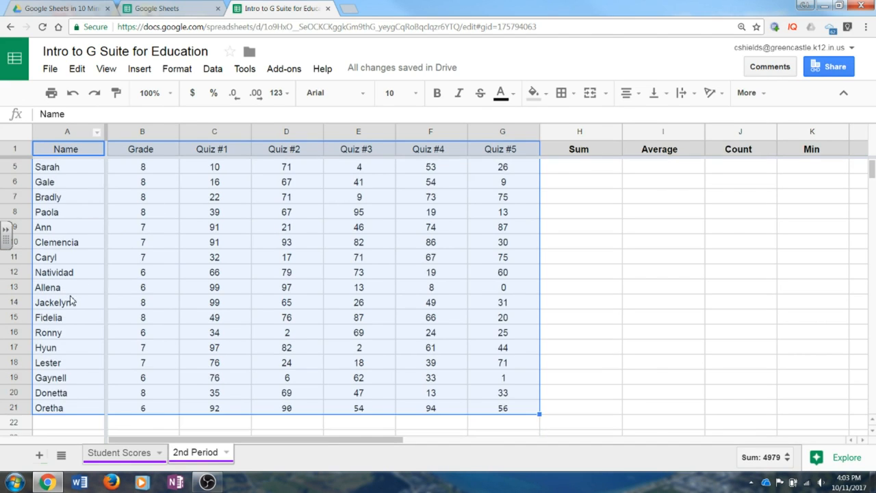
scroll(70, 301, "up", 1)
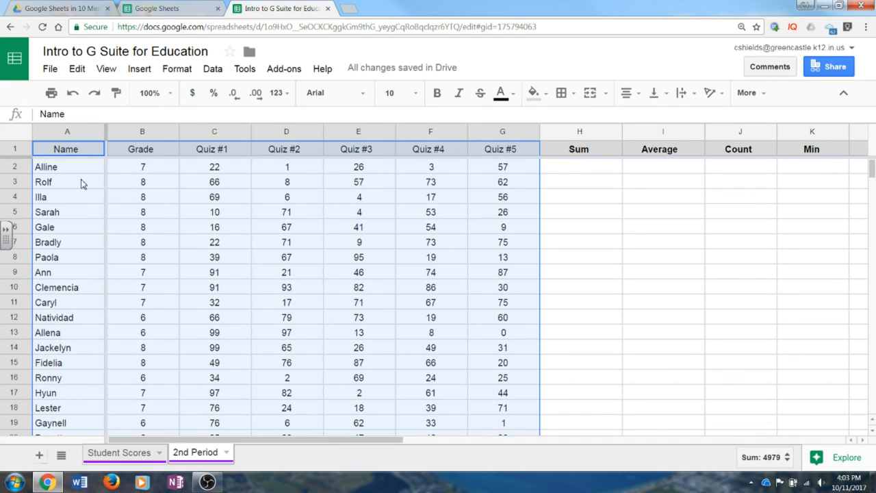
left_click(205, 334)
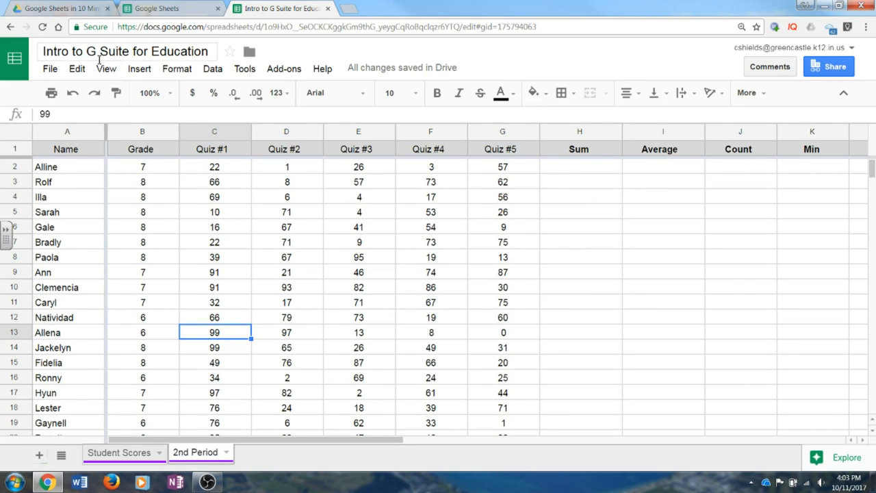
left_click(93, 93)
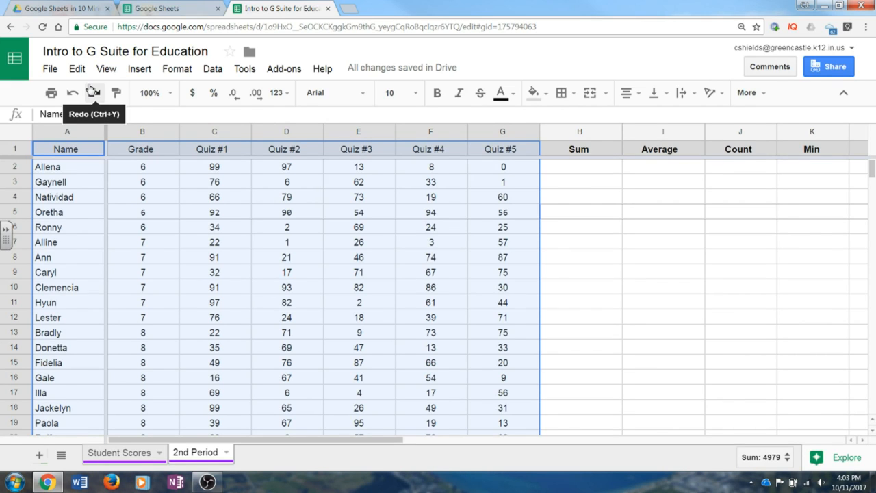
left_click(287, 226)
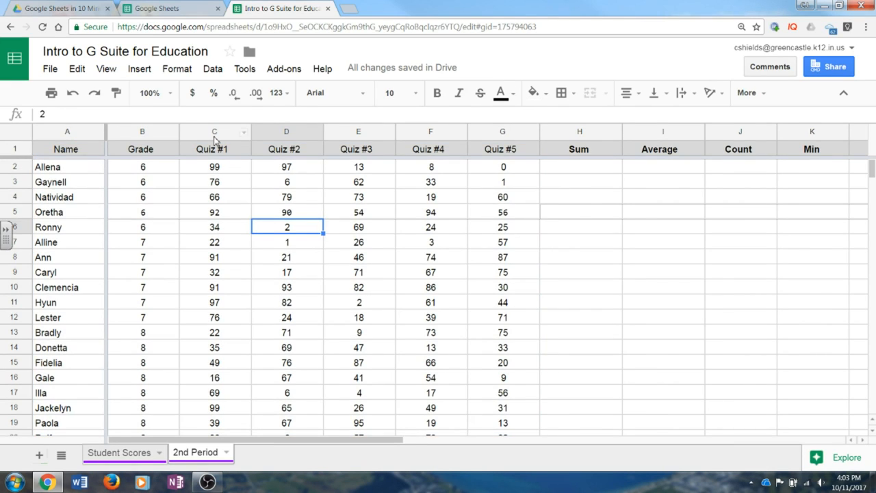
Create a filter on the Grade column
left_click(163, 140)
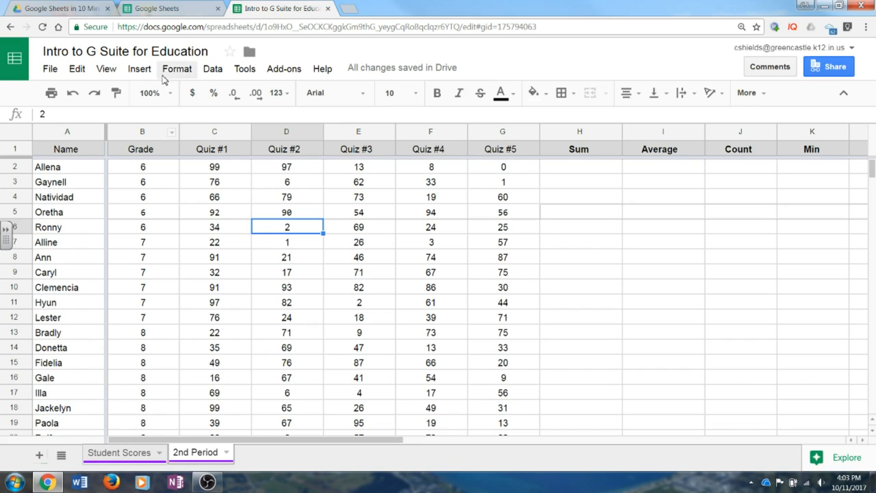
left_click(212, 69)
left_click(253, 299)
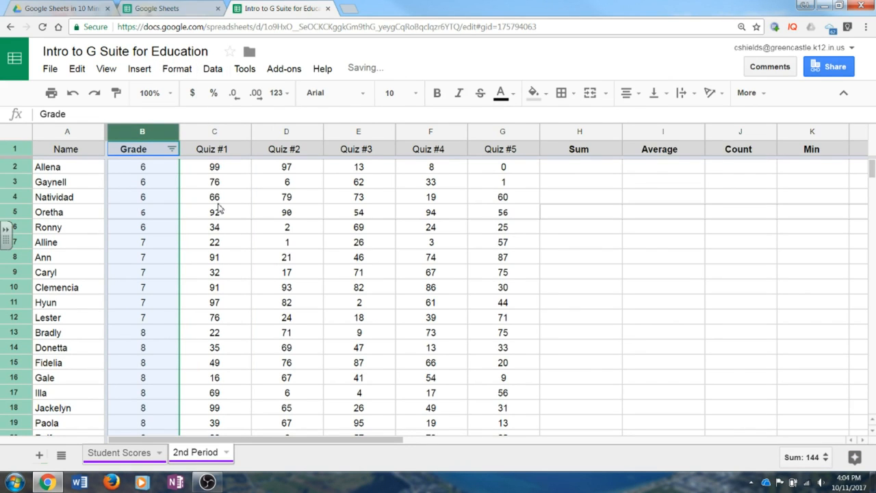
Filter the Grade column by values to show only 7, excluding blanks, 6 and 8
left_click(172, 149)
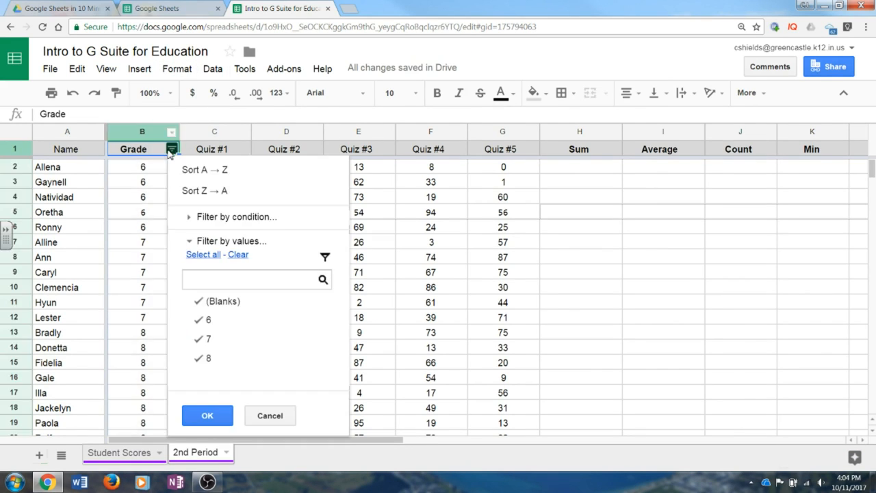
left_click(205, 320)
left_click(212, 301)
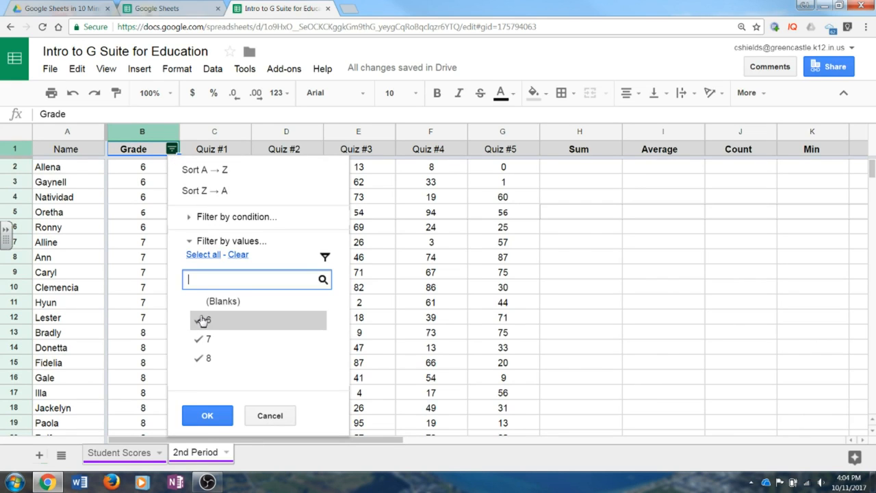
left_click(202, 359)
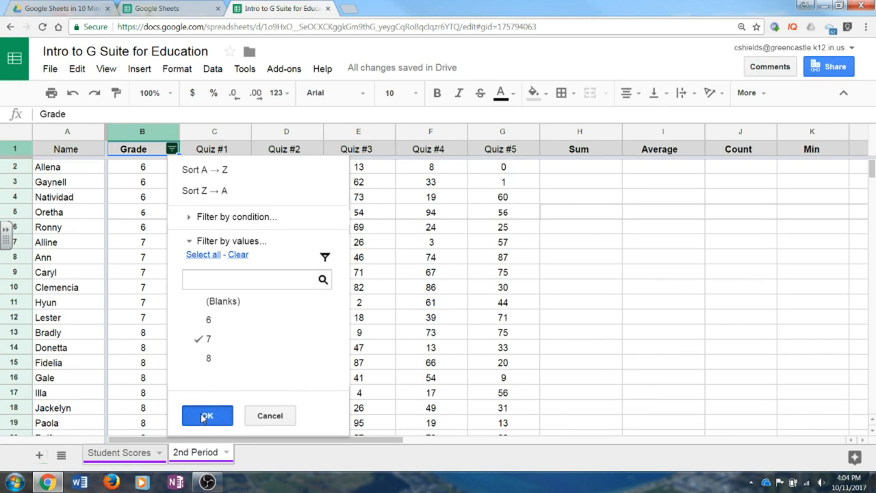
left_click(206, 416)
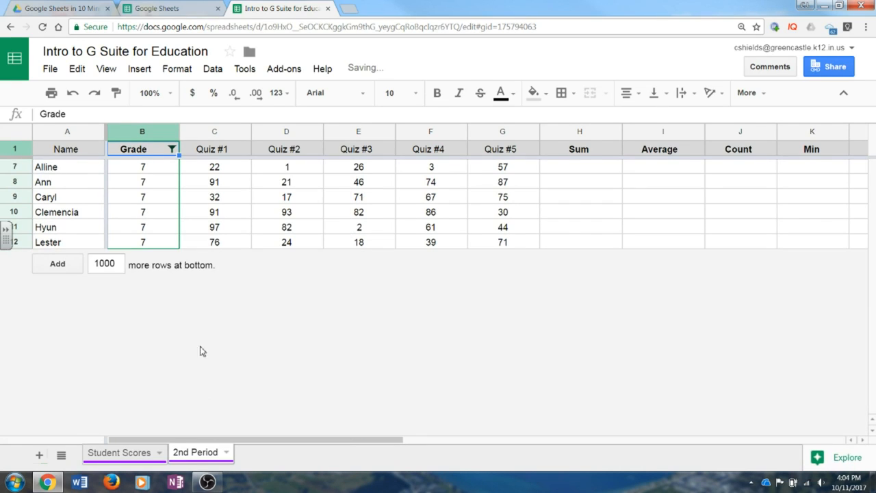
Show all values in the Grade filter again, including blanks, and turn off the filter
left_click(172, 150)
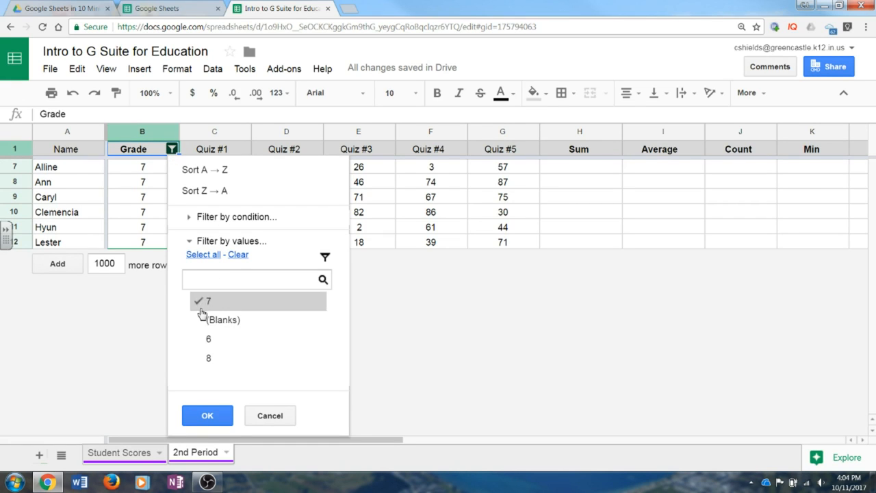
left_click(203, 255)
left_click(208, 425)
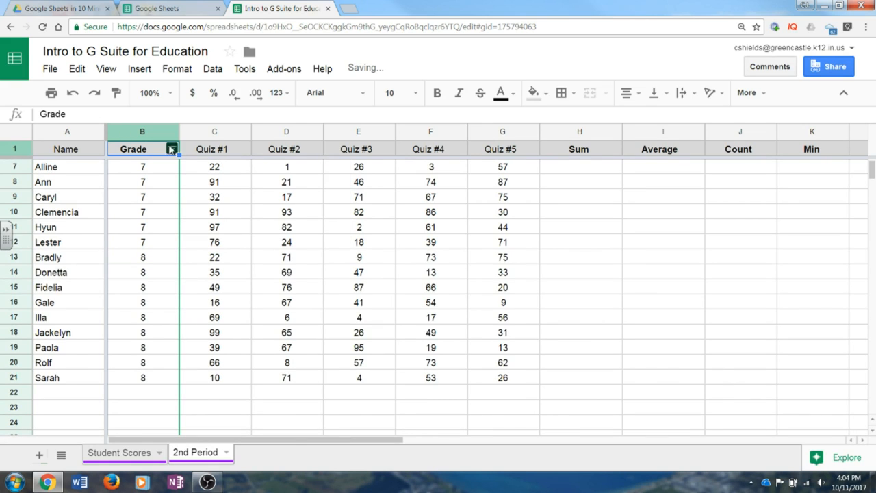
left_click(172, 149)
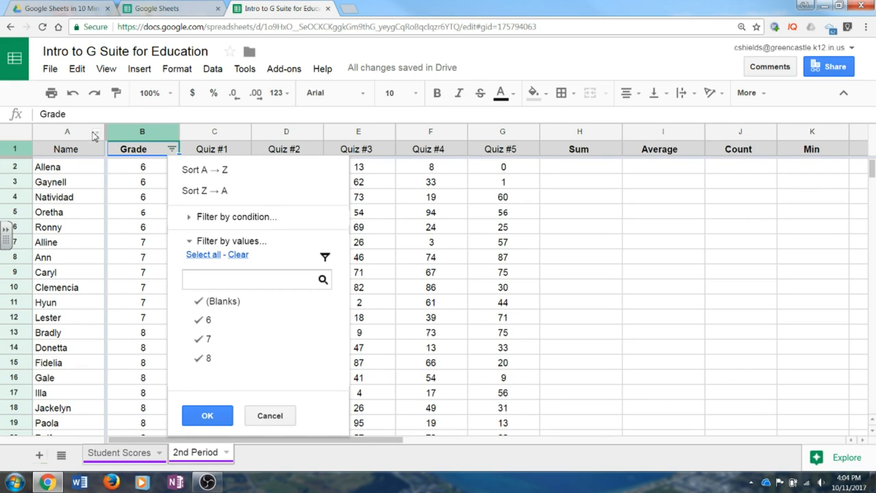
left_click(217, 68)
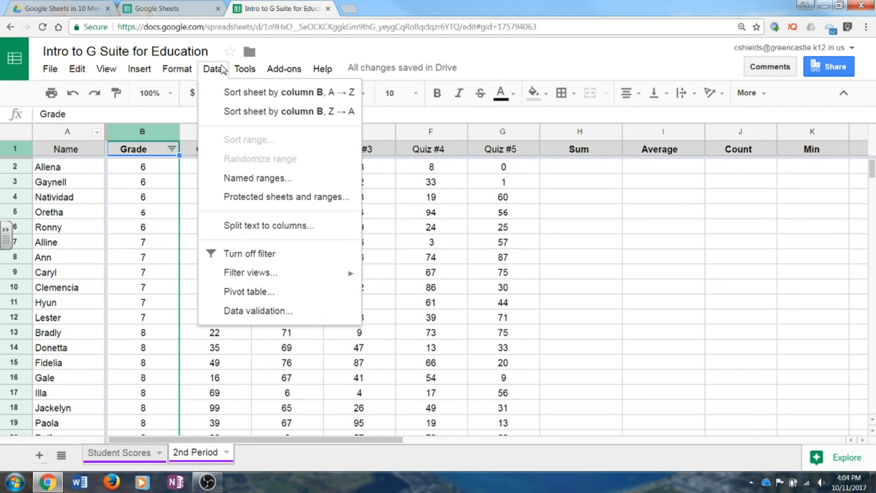
left_click(252, 259)
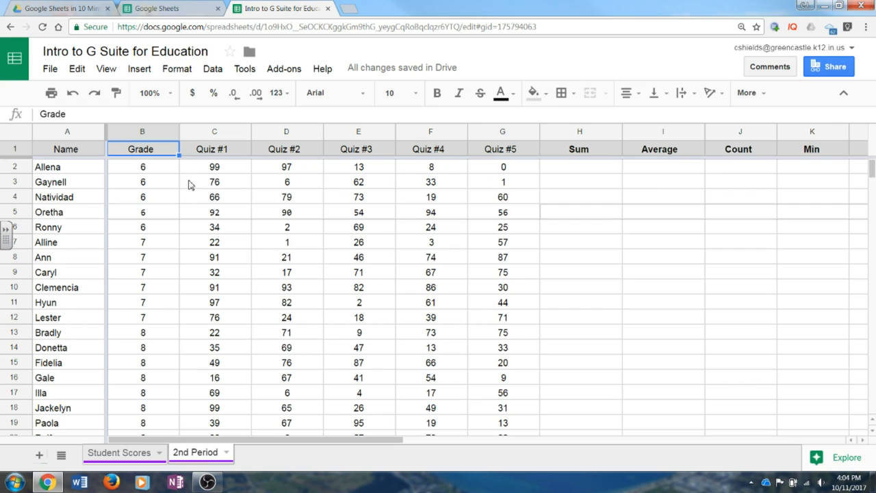
Enter a SUM function in cell H2 that adds the range B2:G2
left_click_drag(408, 448, 522, 452)
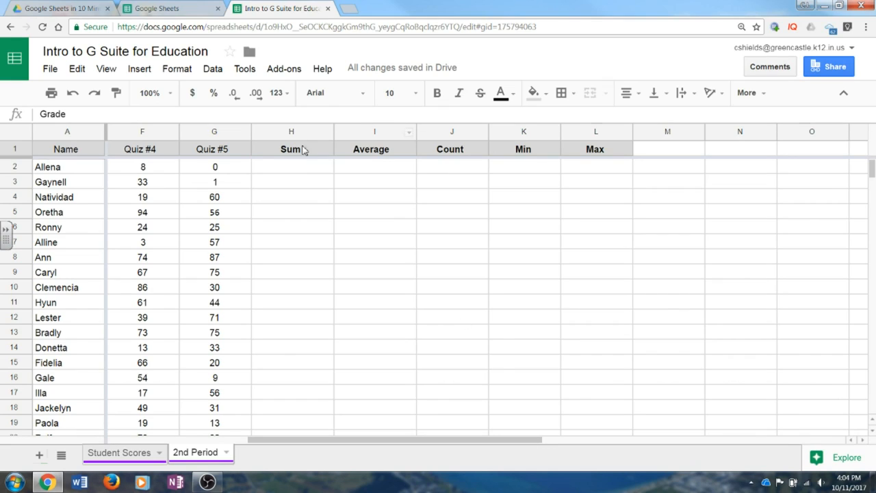
left_click(305, 170)
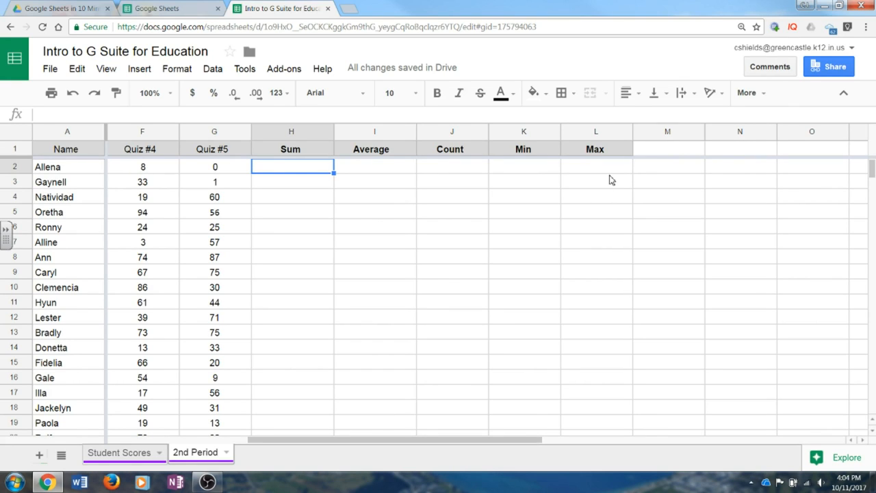
left_click_drag(486, 444, 422, 443)
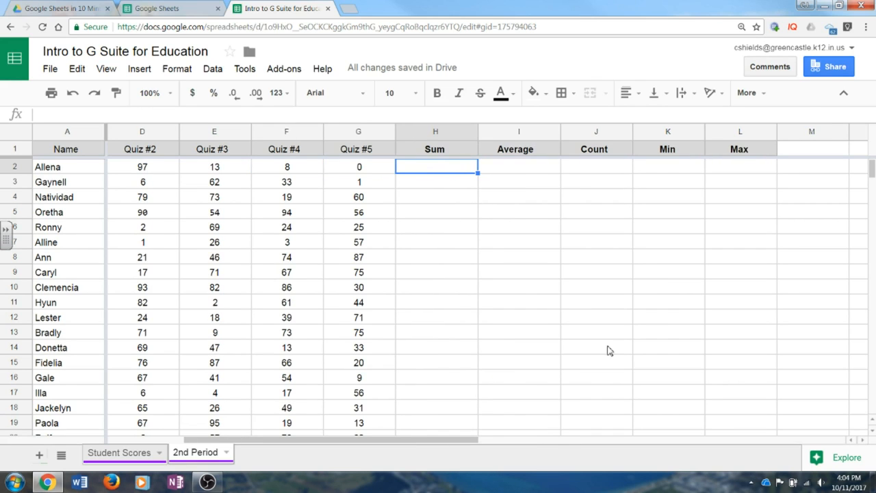
left_click(765, 94)
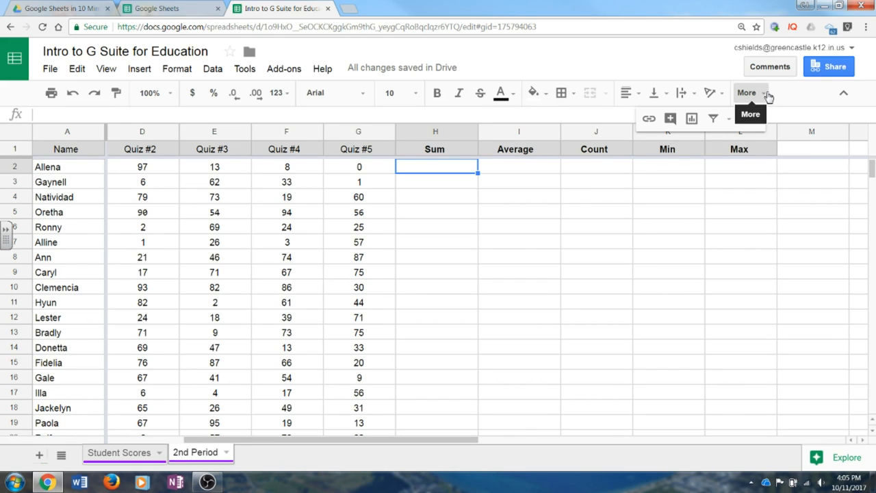
left_click(758, 120)
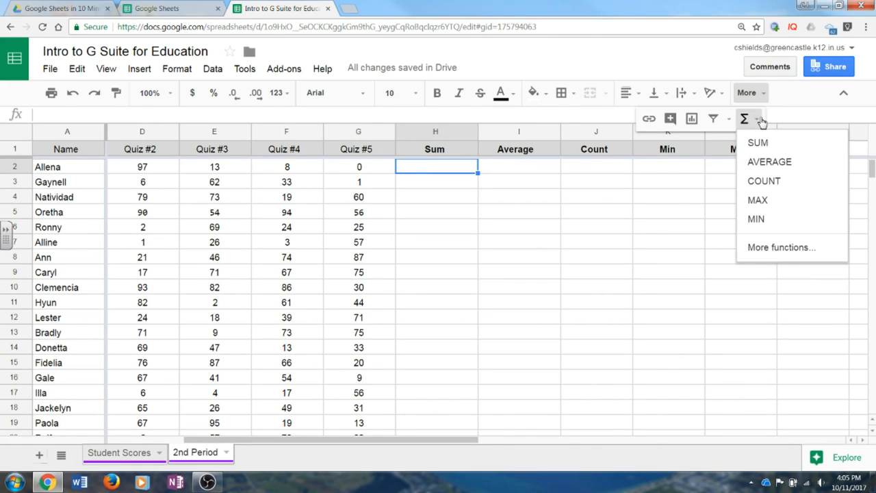
left_click(759, 145)
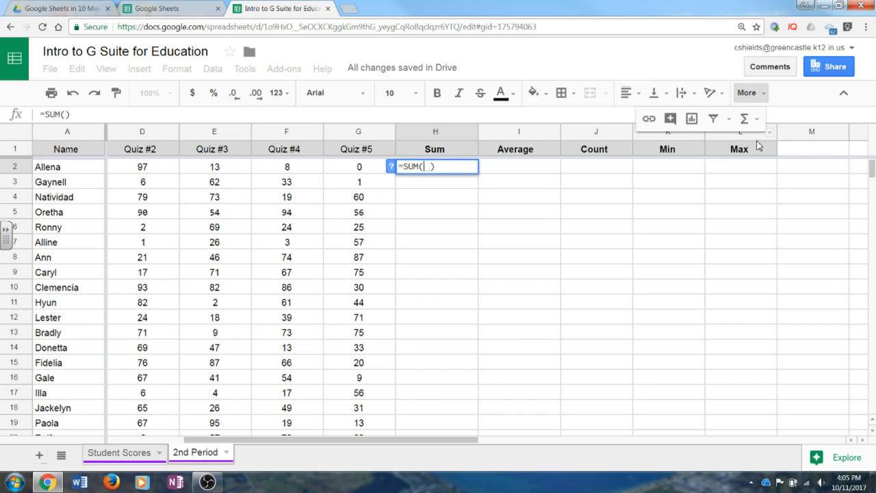
left_click_drag(360, 167, 134, 169)
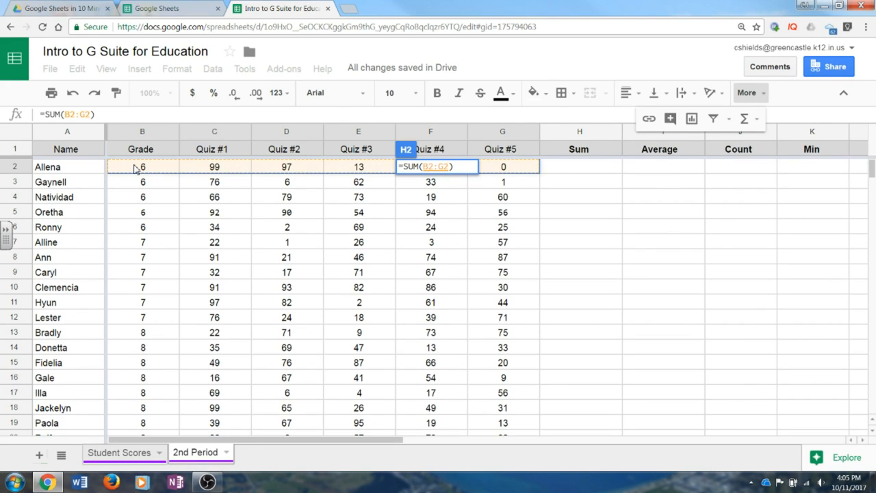
key("Return")
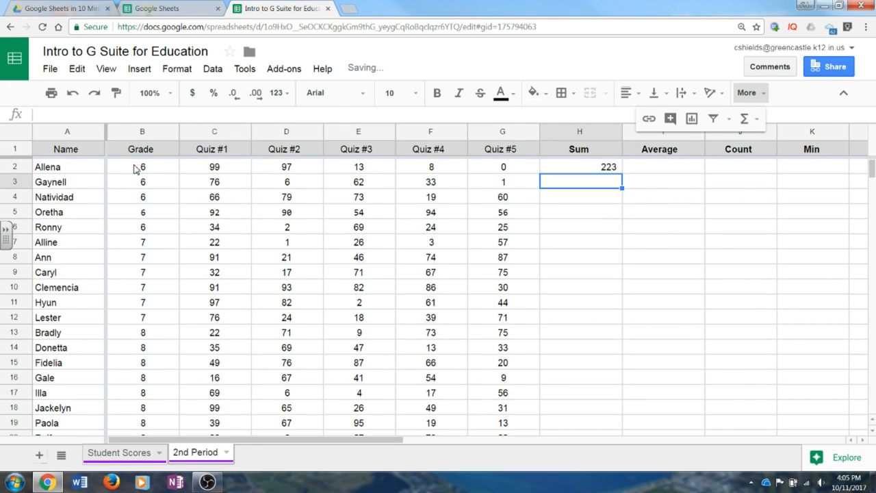
Enter an AVERAGE function over B2:G2 in cell I2 of the Average column
left_click(651, 169)
left_click(754, 122)
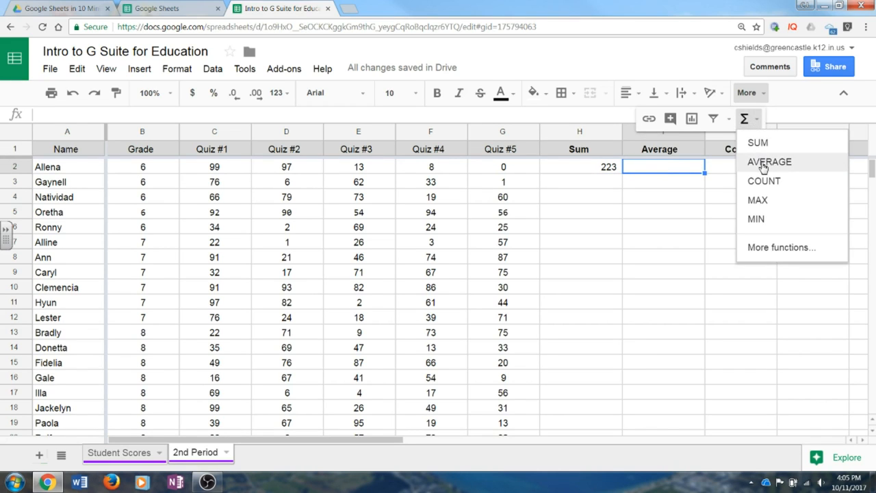
left_click(761, 162)
left_click_drag(500, 167, 156, 169)
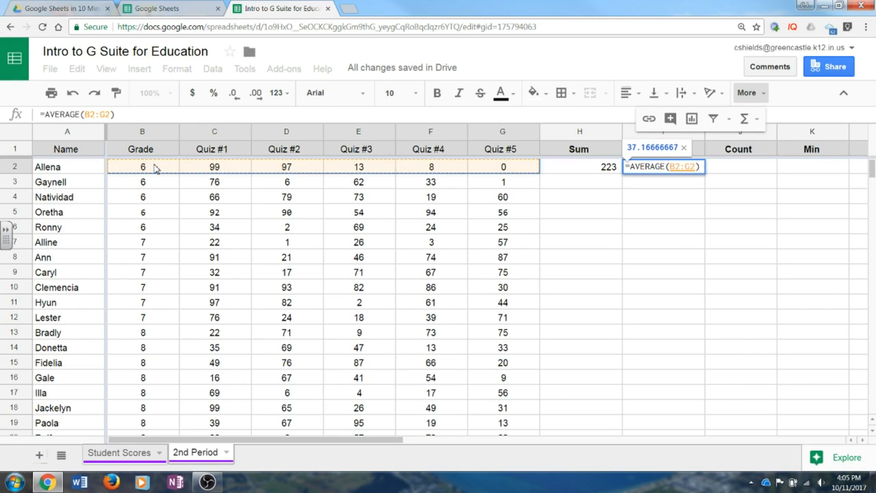
key("Return")
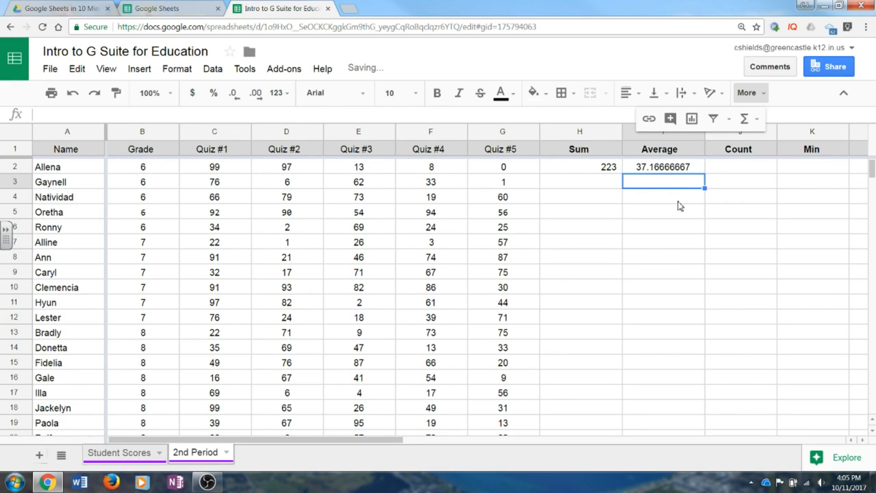
Enter a COUNT function in cell J2 that counts the quiz scores in C2:G2
left_click(738, 168)
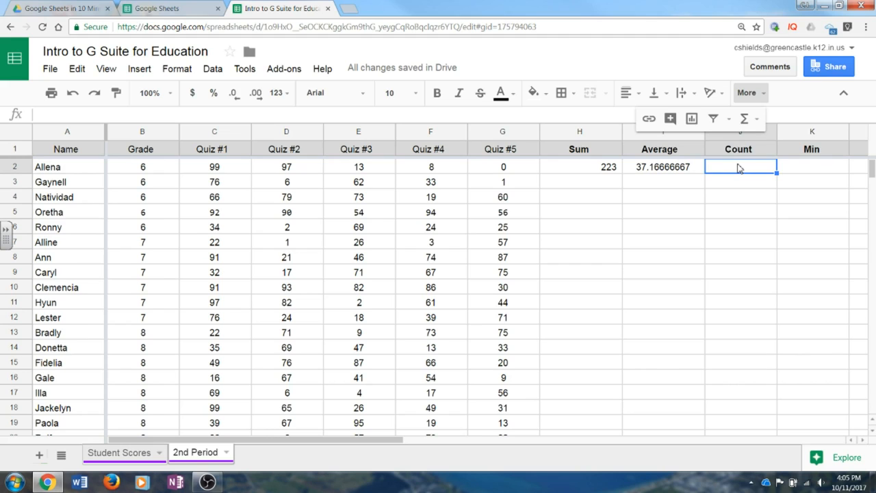
left_click(757, 120)
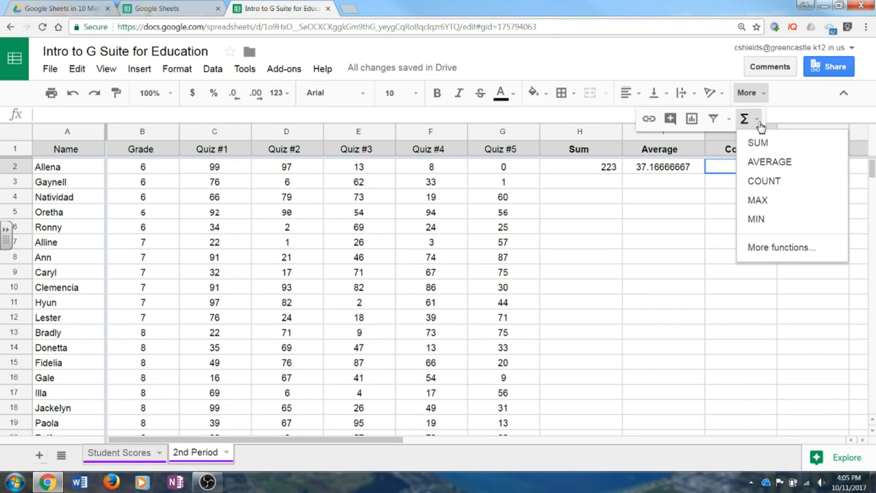
left_click(763, 181)
left_click_drag(510, 173, 191, 173)
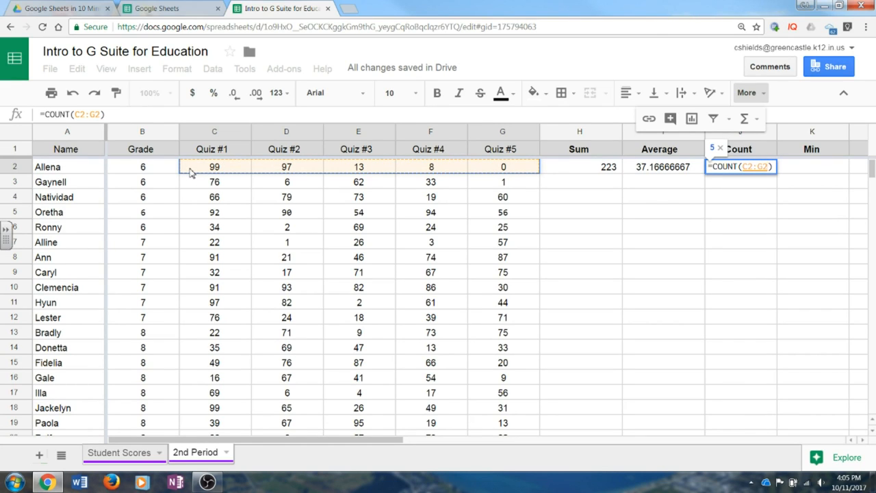
key("Return")
Enter a MIN function in cell K2 covering the quiz scores in C2:G2
left_click_drag(333, 444, 387, 444)
left_click(746, 167)
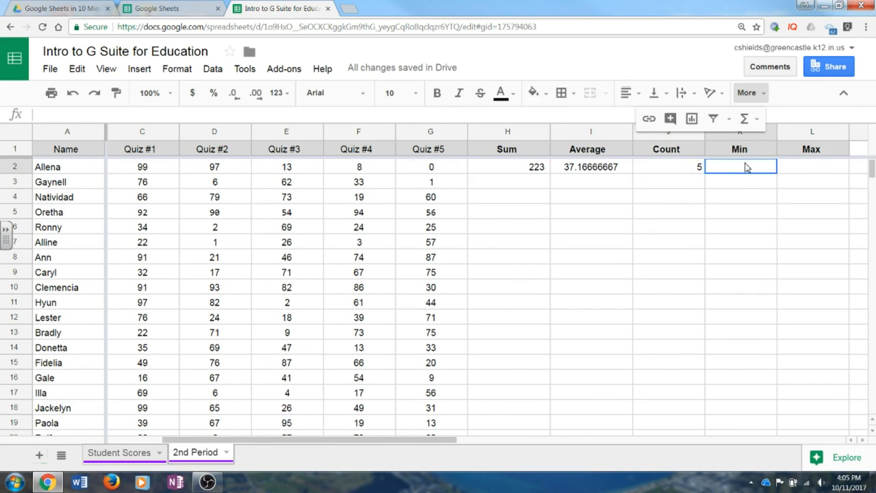
left_click(747, 119)
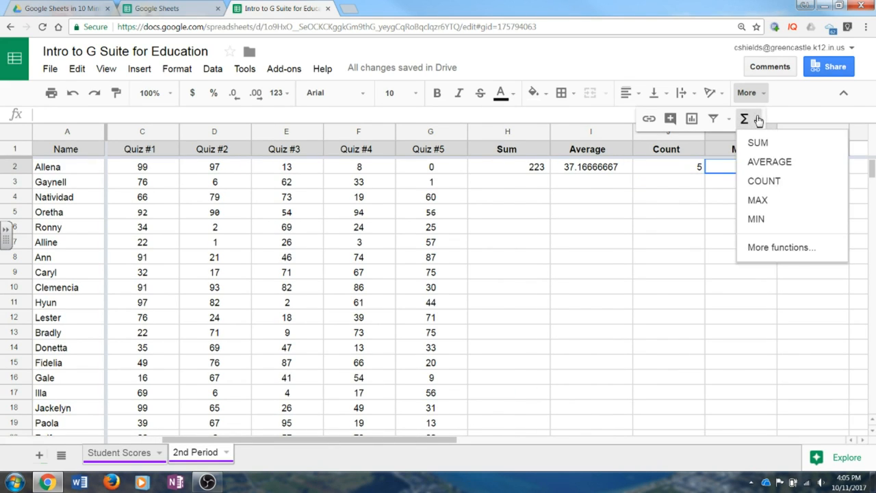
left_click(758, 219)
left_click_drag(431, 167, 157, 178)
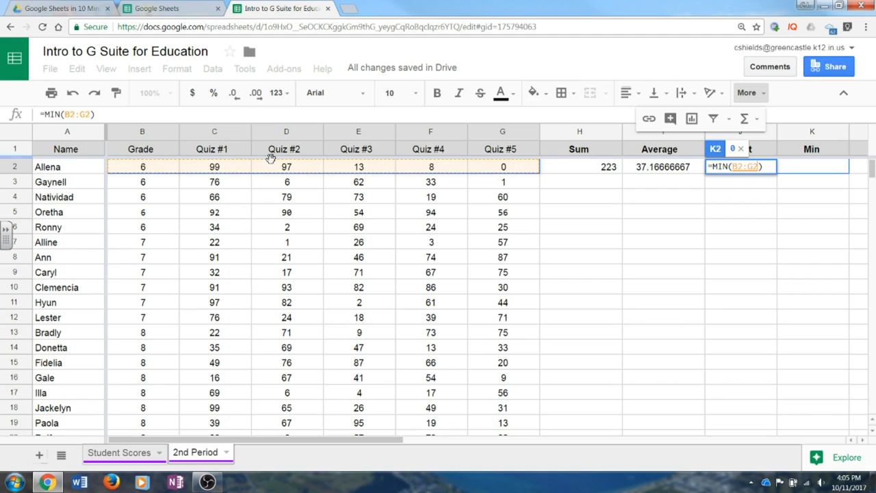
left_click_drag(234, 172, 493, 182)
key("Return")
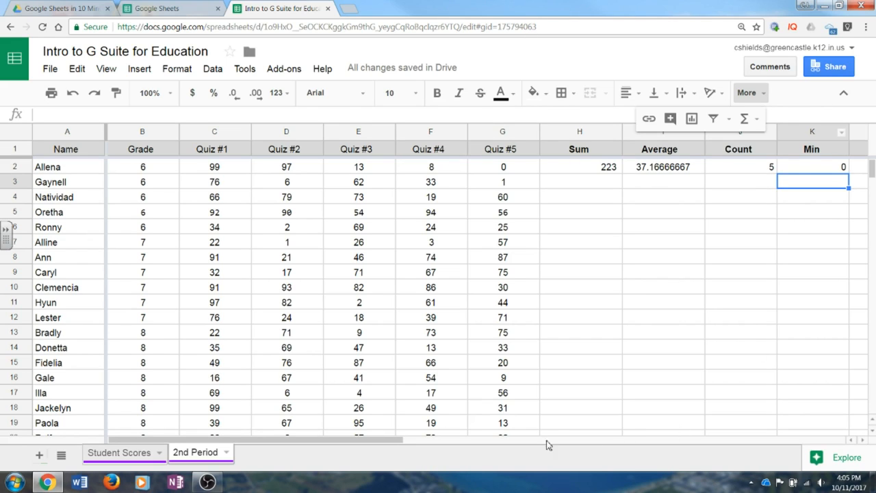
Enter a MAX function in cell L2 covering the quiz scores in C2:G2
left_click_drag(394, 440, 424, 442)
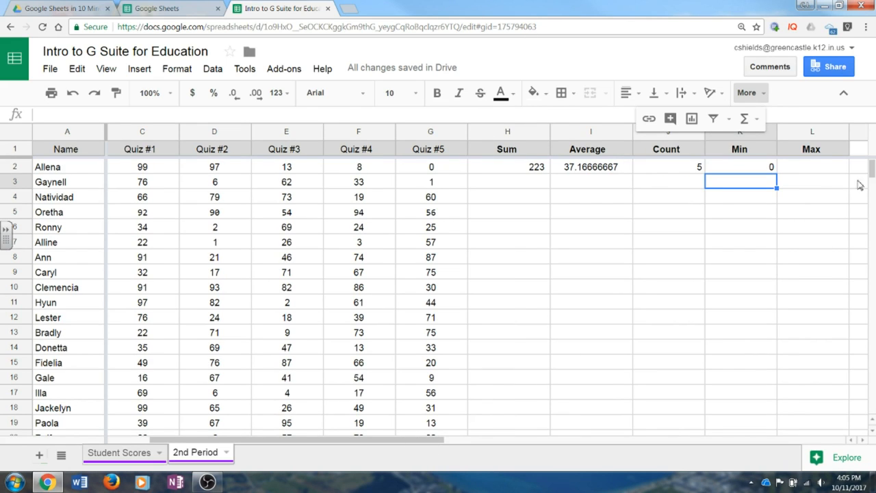
left_click(812, 170)
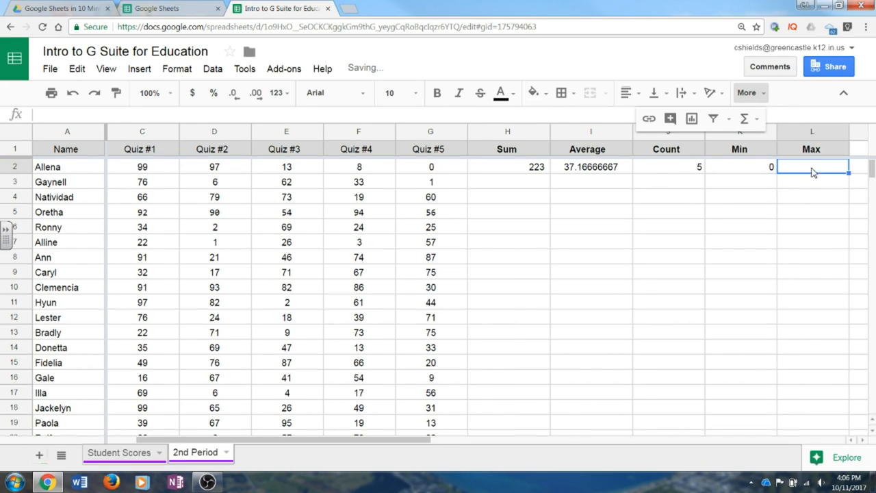
left_click(745, 118)
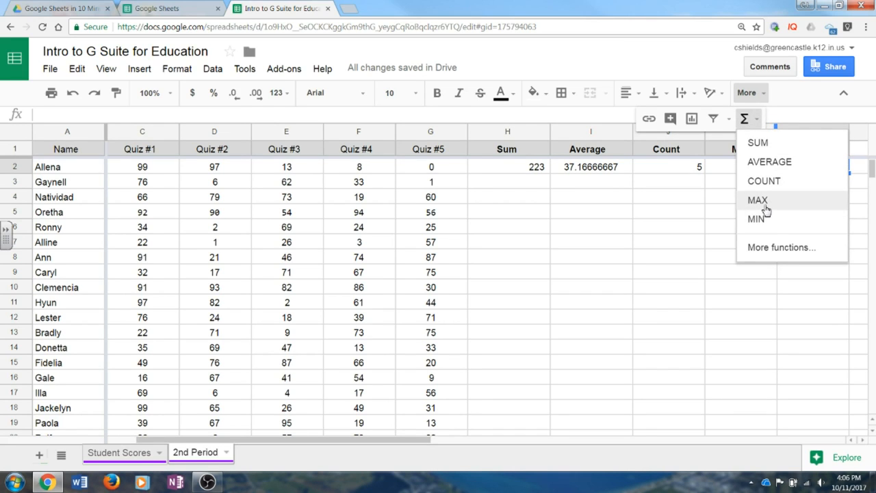
left_click(765, 209)
left_click_drag(441, 170, 214, 172)
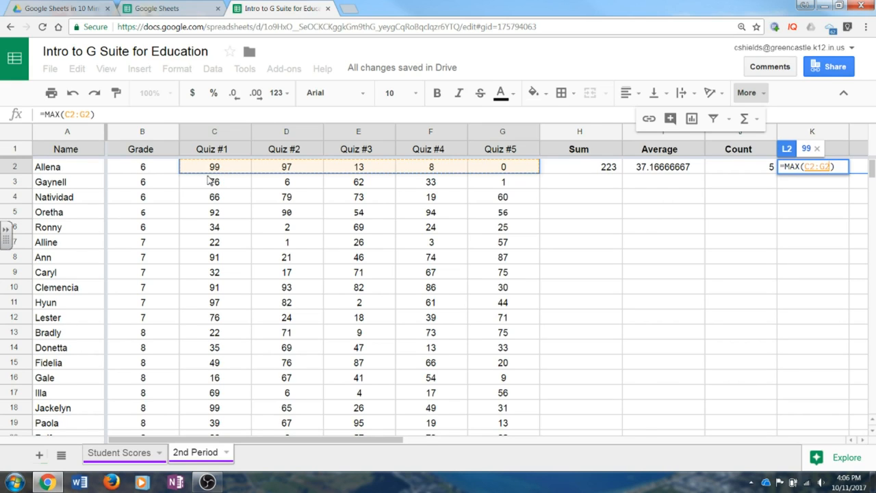
key("Return")
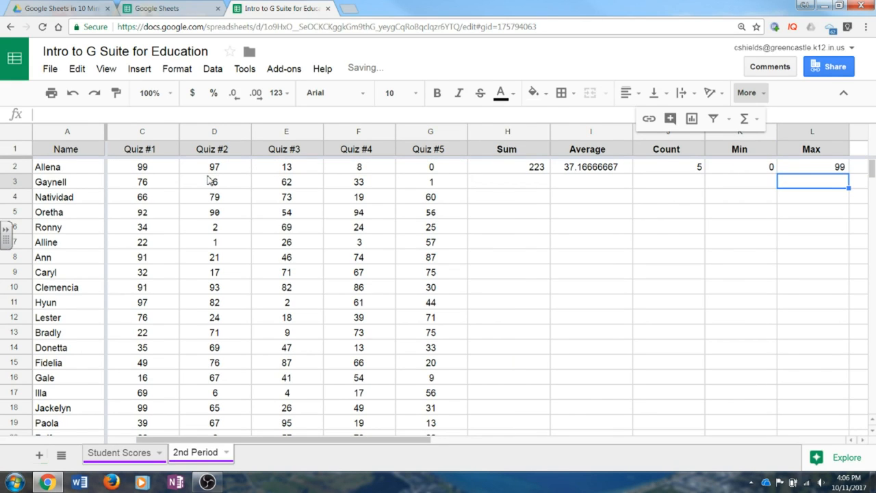
Correct the AVERAGE formula in I2 so its range is C2:G2, leaving out the Grade column
left_click(583, 171)
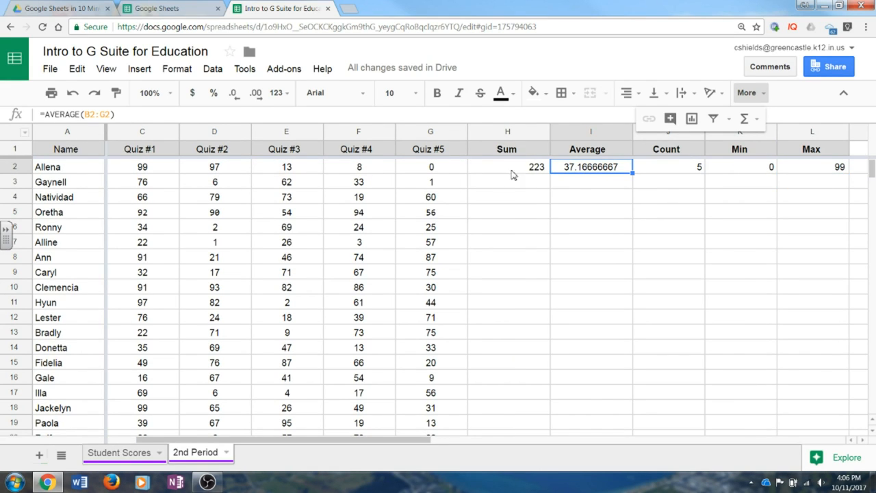
left_click(91, 114)
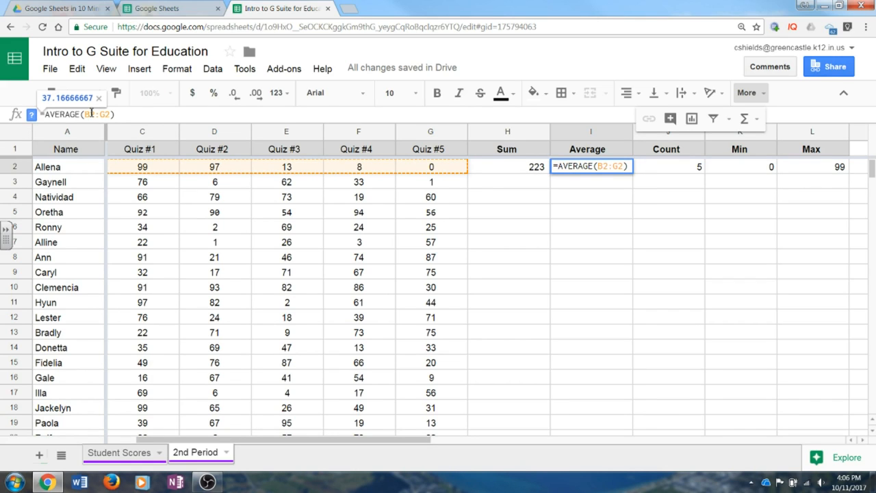
key("BackSpace")
type("C")
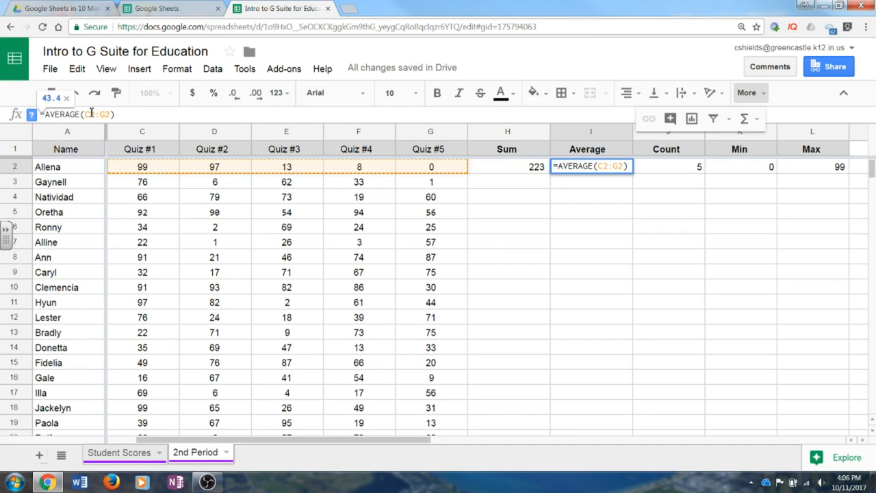
key("Return")
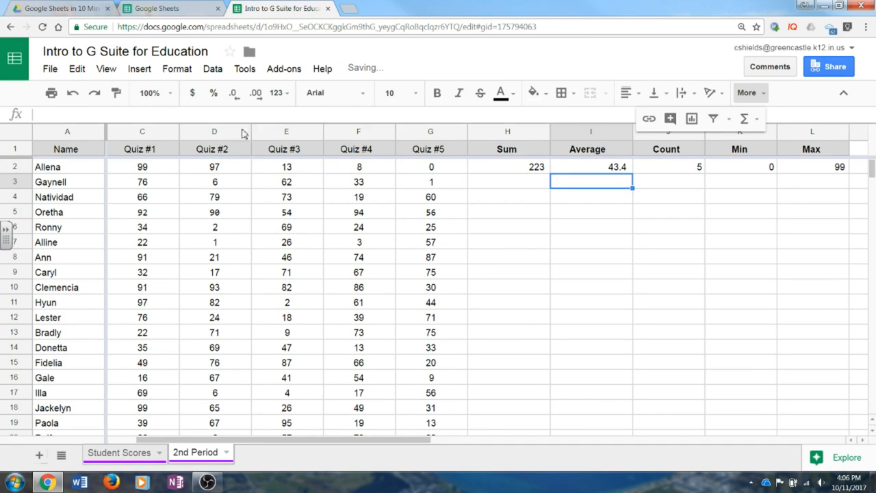
Correct the SUM formula in H2 so its range is C2:G2, leaving out the Grade column
left_click(499, 170)
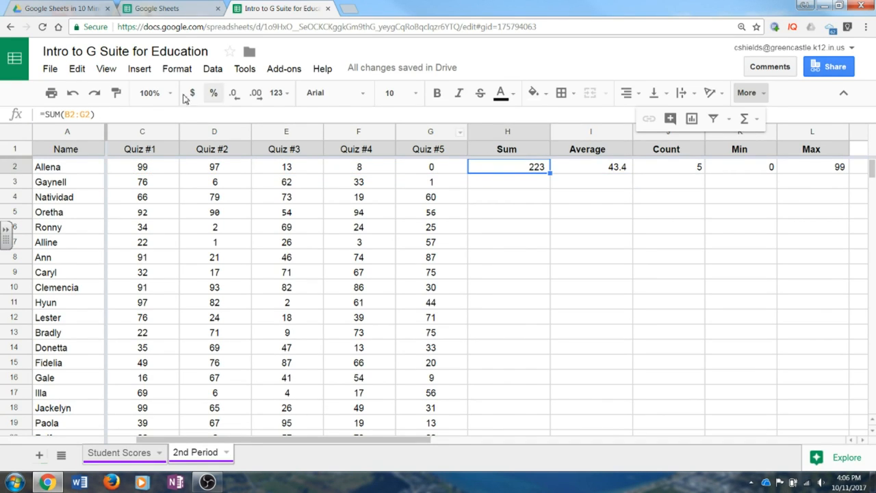
left_click(70, 113)
key("BackSpace")
type("C")
key("Return")
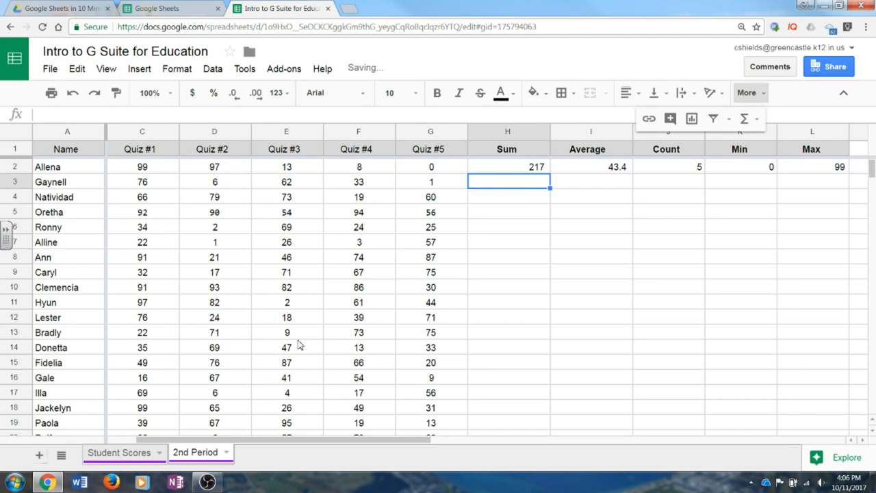
Fill the SUM formula from H2 down the Sum column for the remaining students
left_click_drag(385, 439, 428, 442)
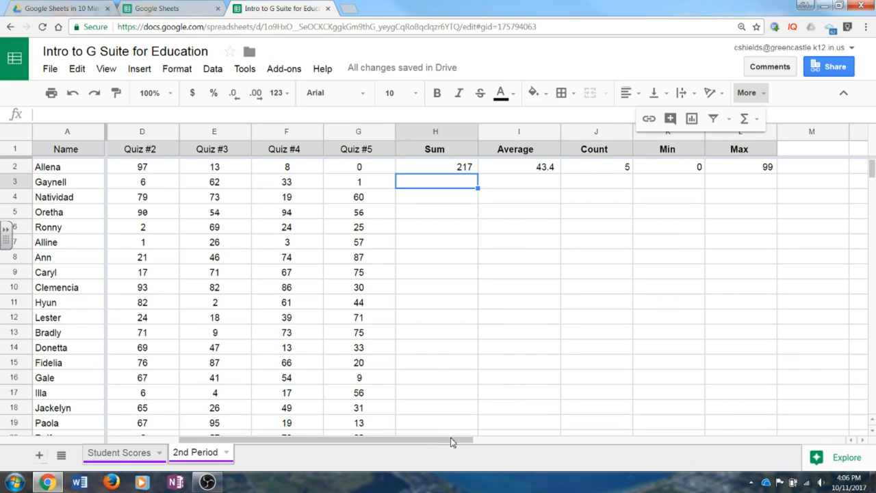
left_click_drag(450, 437, 413, 441)
left_click(566, 229)
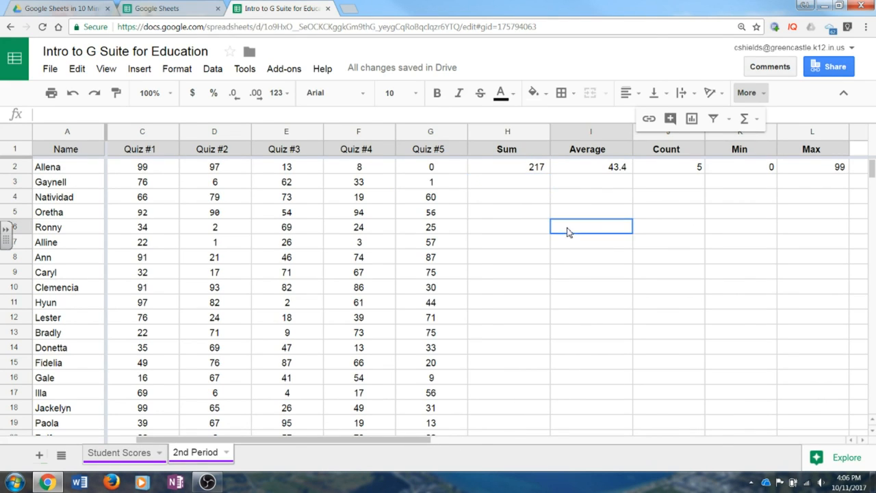
left_click(524, 172)
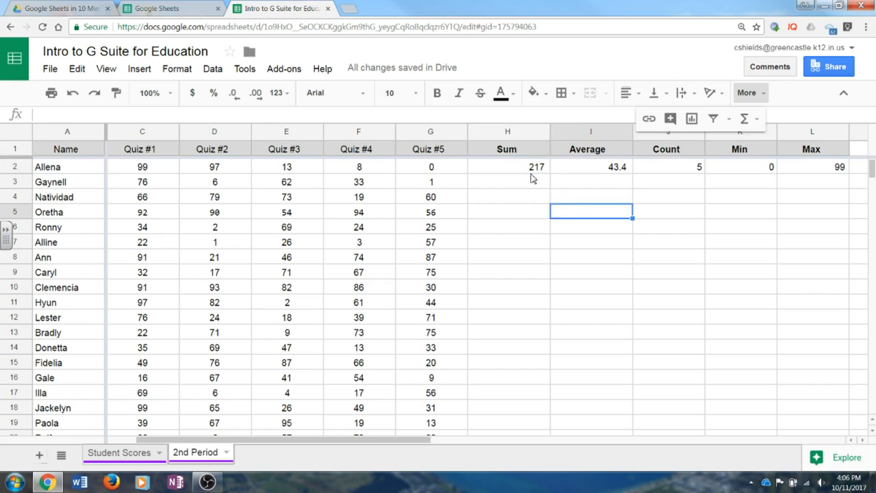
left_click_drag(548, 173, 522, 286)
scroll(521, 299, "up", 4)
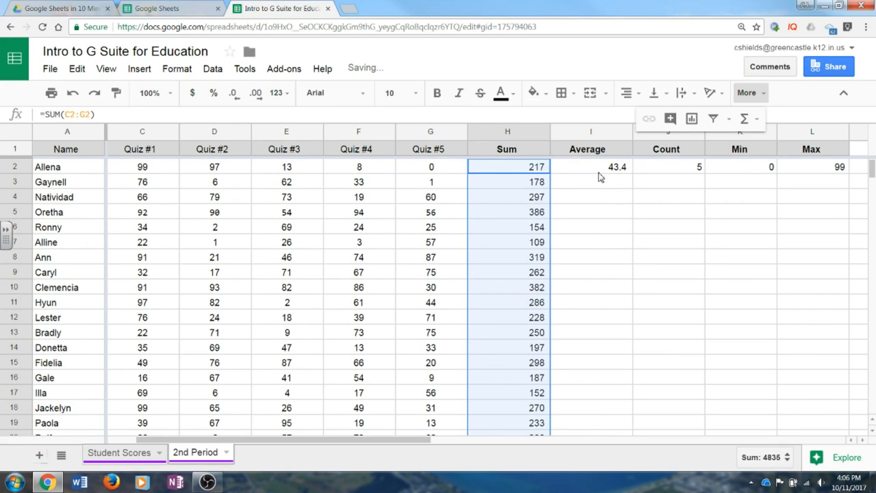
Fill the Average, Count, Min and Max formulas from I2:L2 down together for the remaining students
left_click(600, 172)
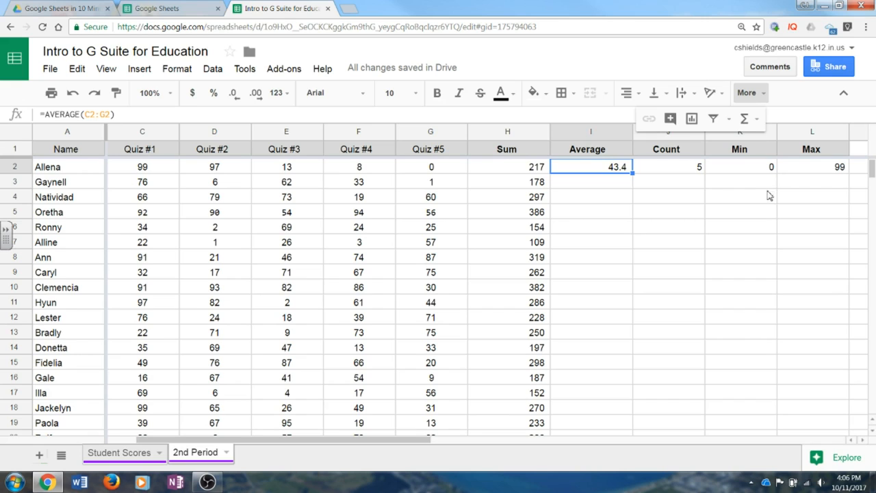
left_click(637, 196)
left_click_drag(676, 172, 823, 360)
scroll(817, 360, "up", 2)
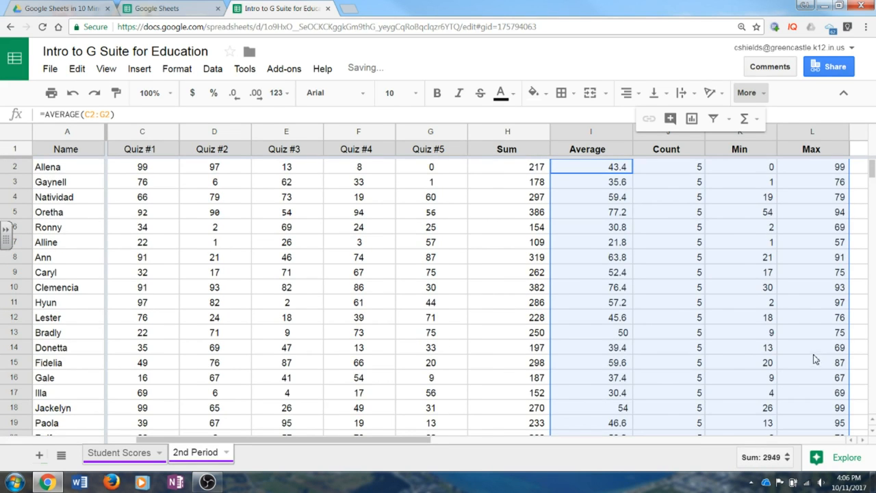
Inspect the COUNT formula in cell J2
left_click(665, 182)
left_click(667, 171)
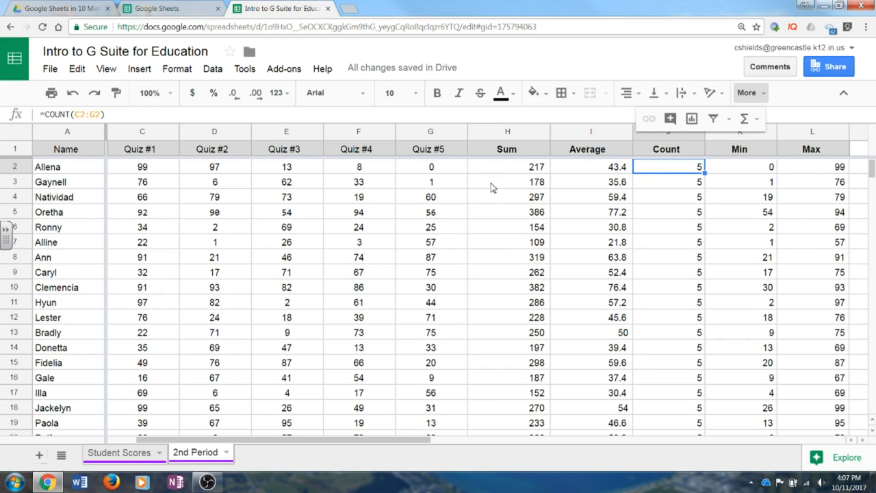
left_click(594, 216)
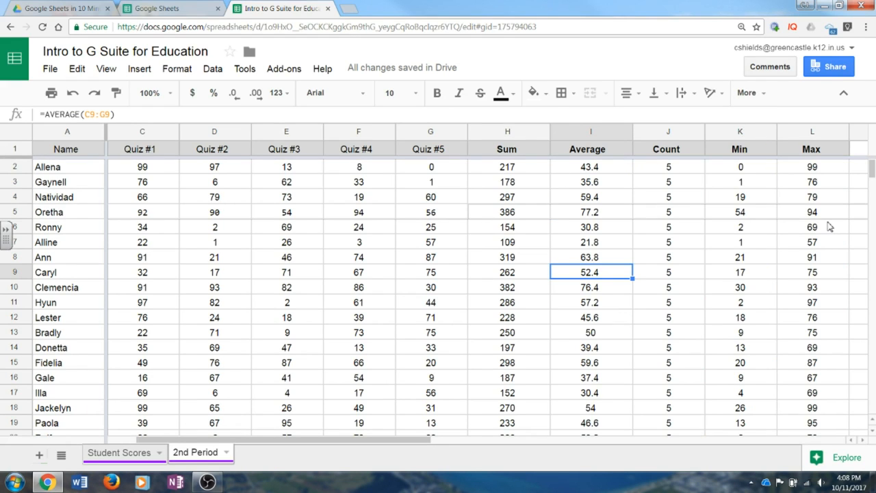